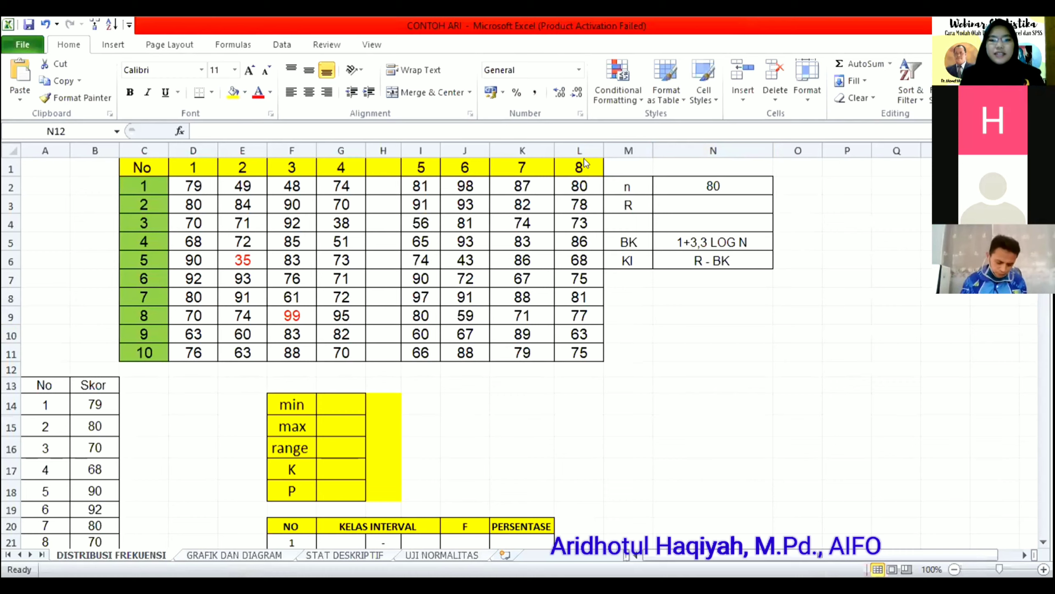
pyautogui.click(701, 180)
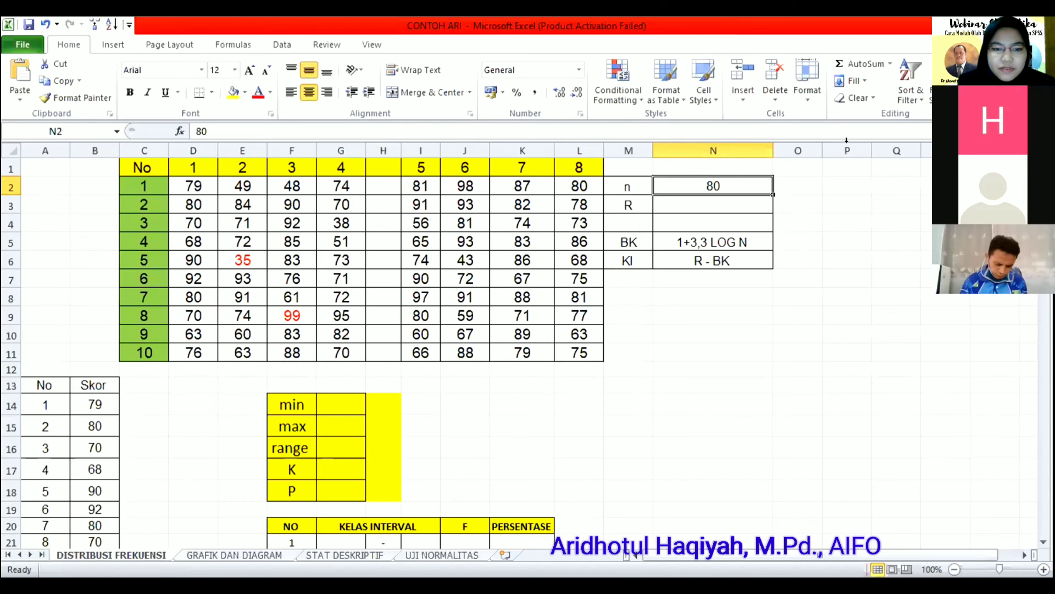
pyautogui.click(382, 151)
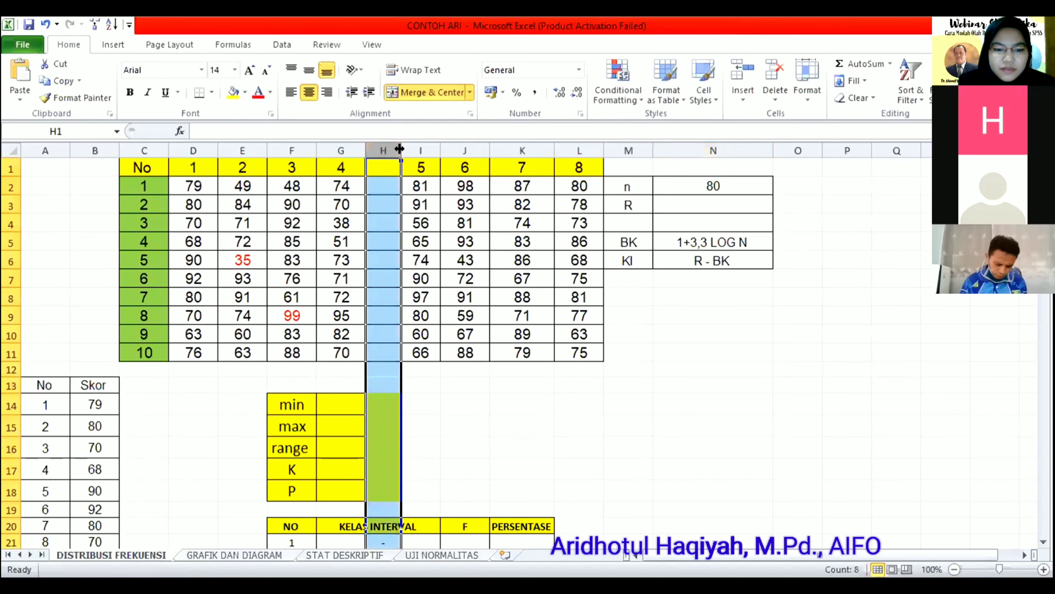
pyautogui.moveTo(401, 148); pyautogui.dragTo(378, 149)
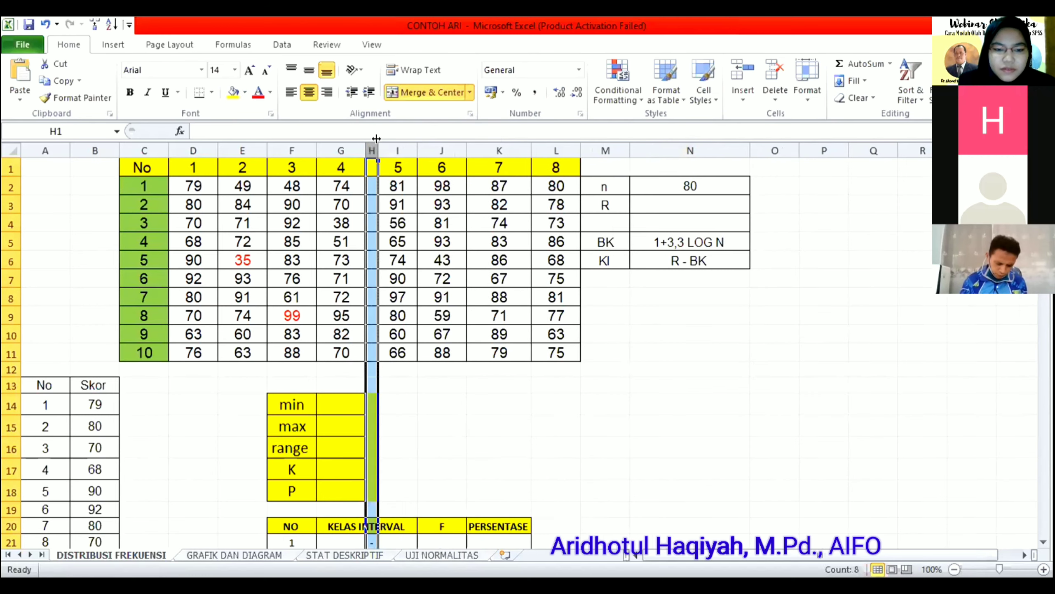
pyautogui.click(538, 419)
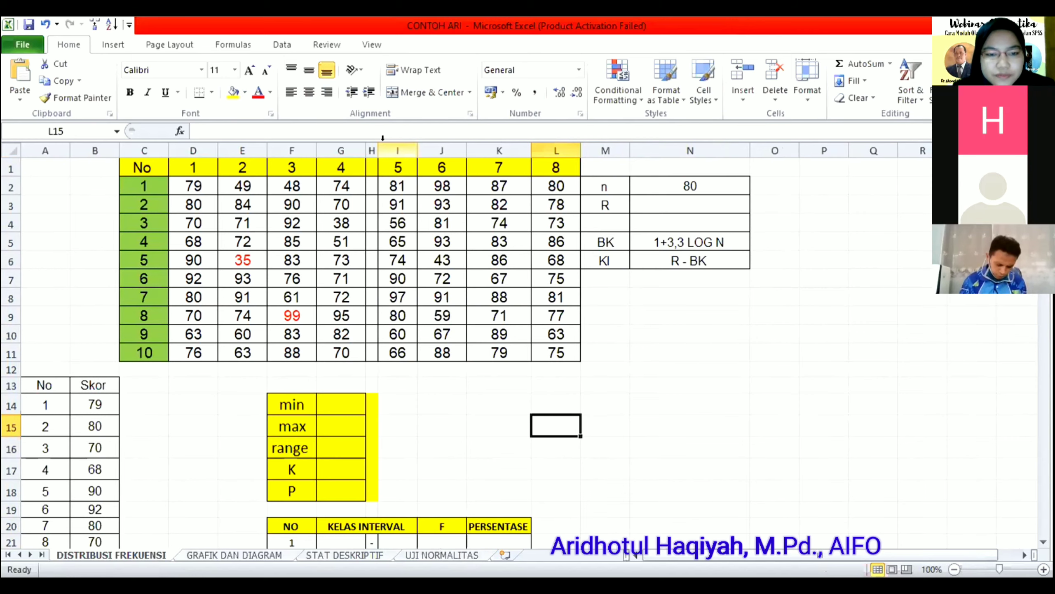
pyautogui.moveTo(378, 150); pyautogui.dragTo(398, 148)
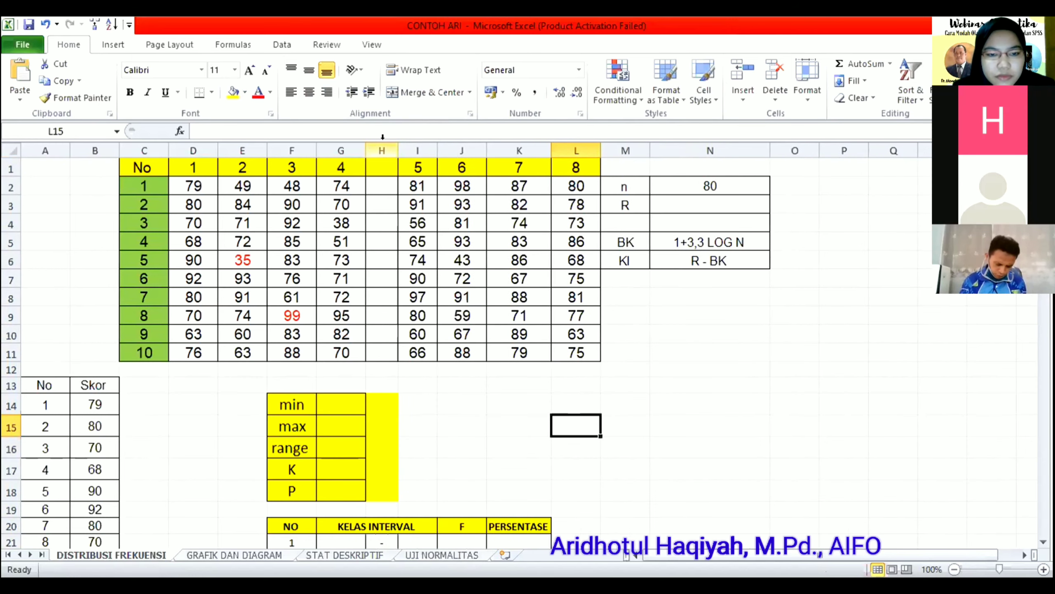
# Step: Delete the empty column H between score columns 4 and 5
pyautogui.click(381, 137)
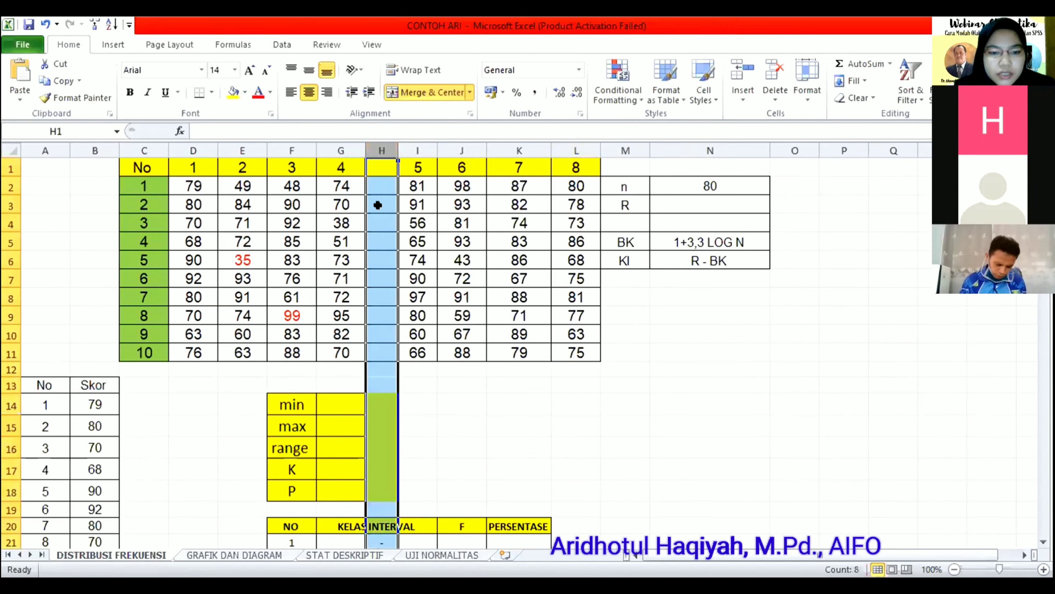
pyautogui.rightClick(378, 205)
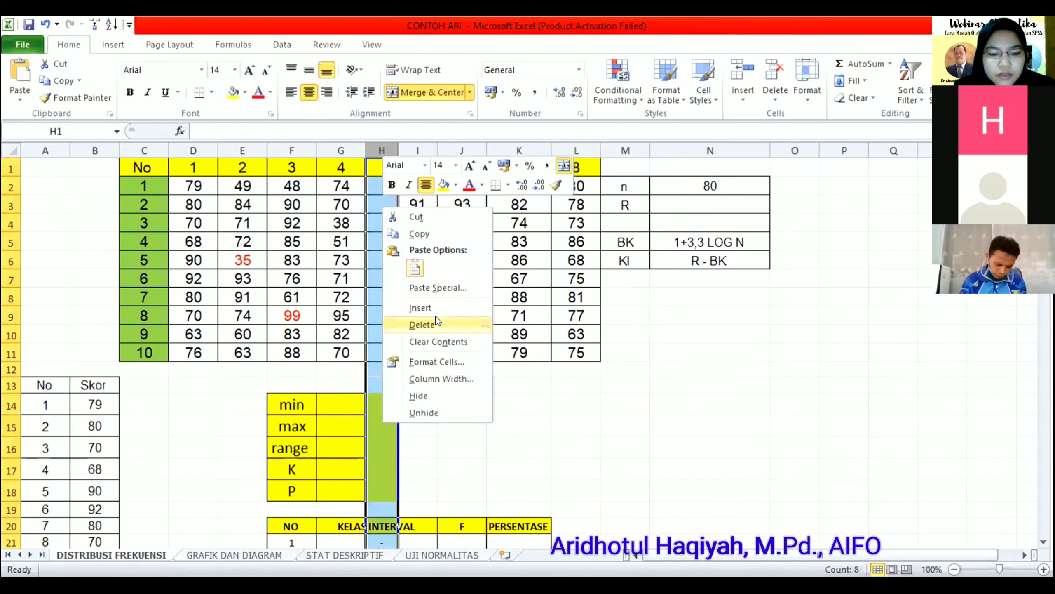
pyautogui.press('Return')
pyautogui.click(531, 475)
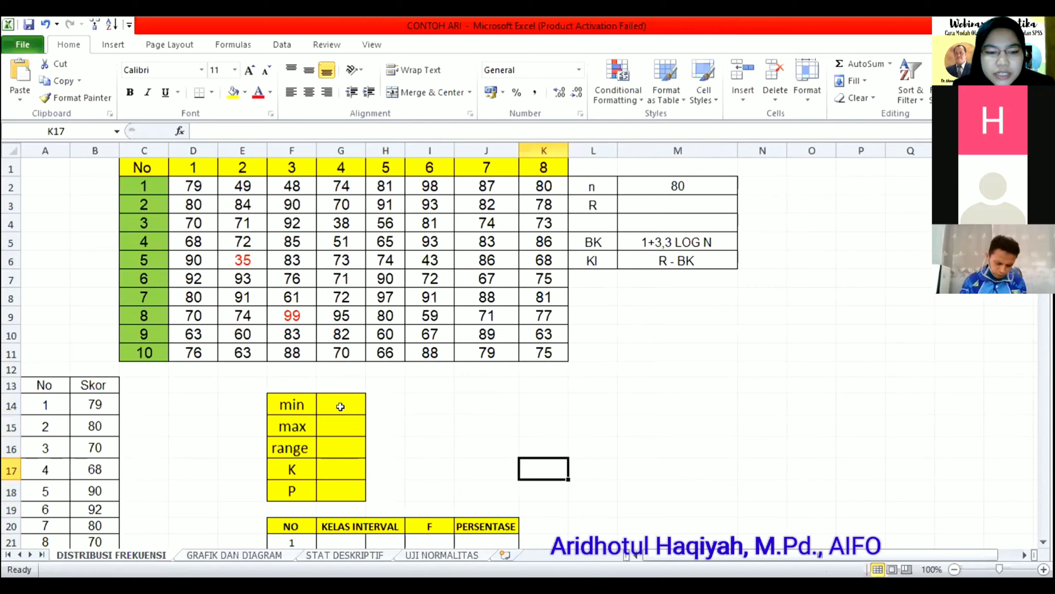
# Step: Calculate the minimum score in G14 with a MIN formula over D2:K11
pyautogui.click(340, 406)
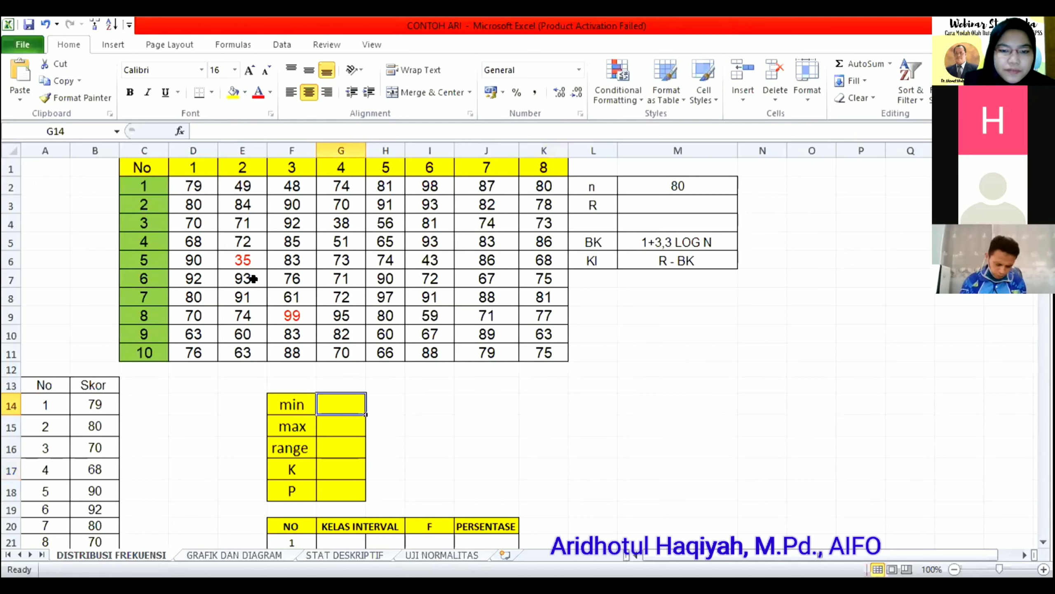
pyautogui.click(146, 347)
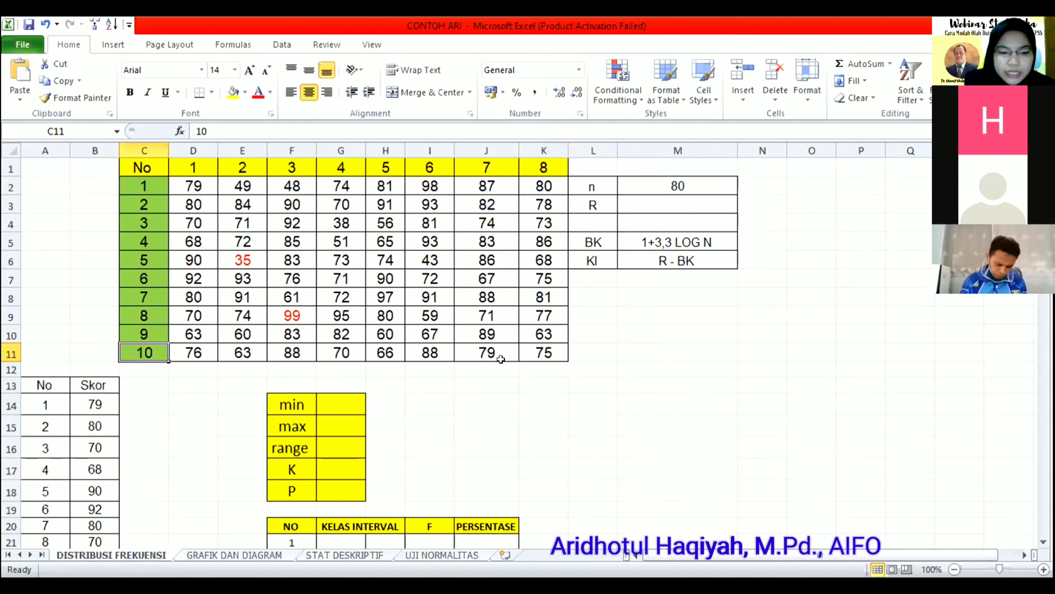
pyautogui.click(349, 405)
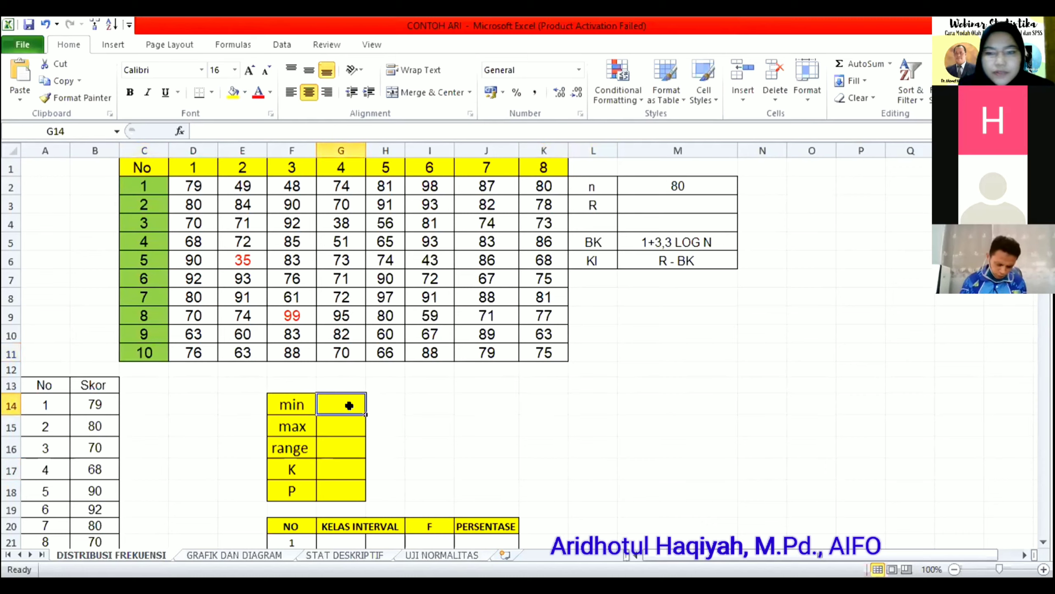
pyautogui.write('=')
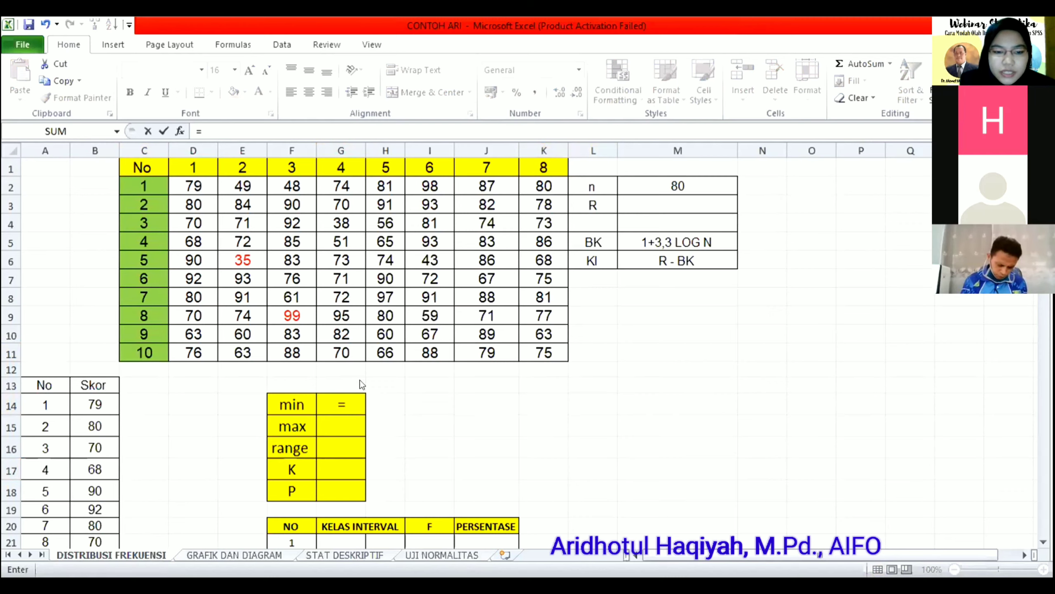
pyautogui.write('MI')
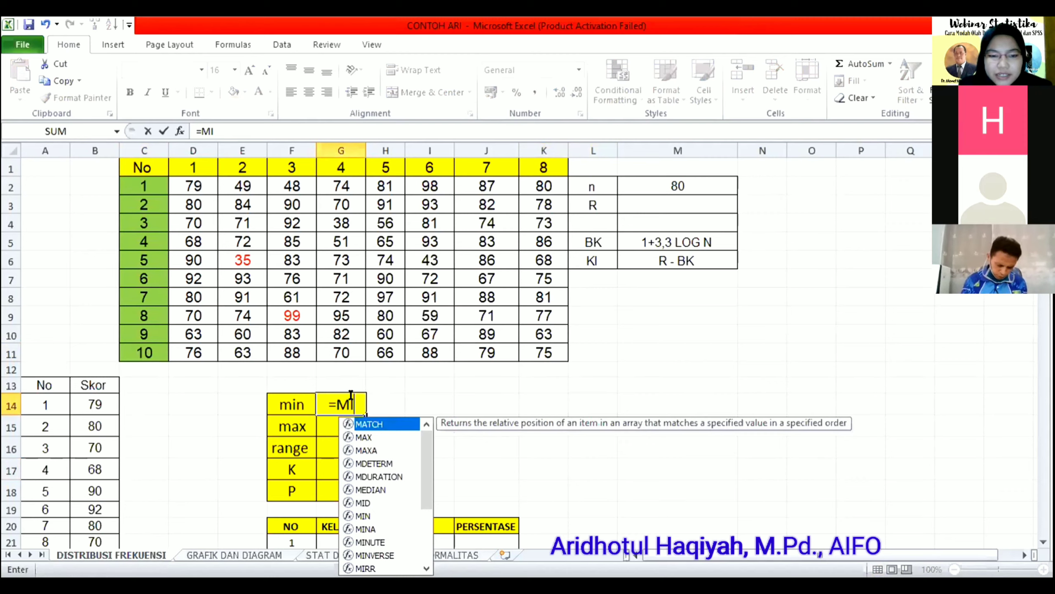
pyautogui.write('N')
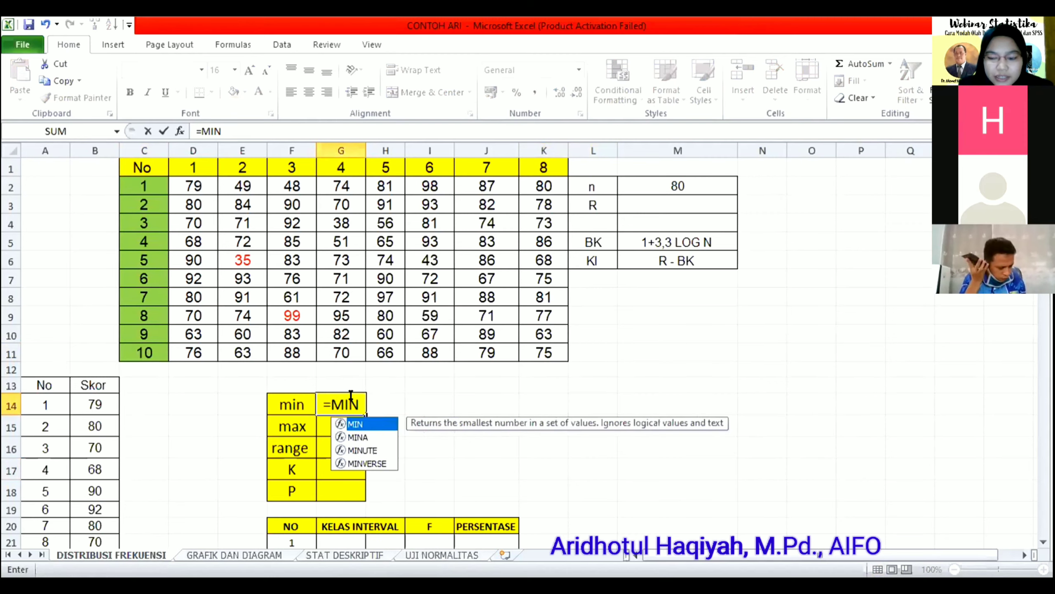
pyautogui.write('(')
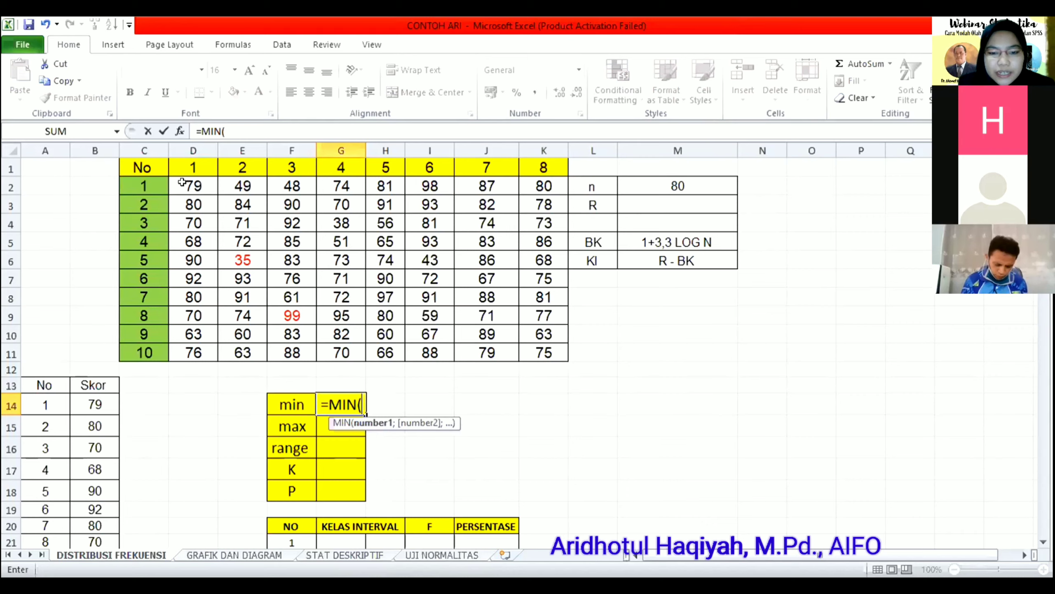
pyautogui.moveTo(182, 182); pyautogui.dragTo(539, 343)
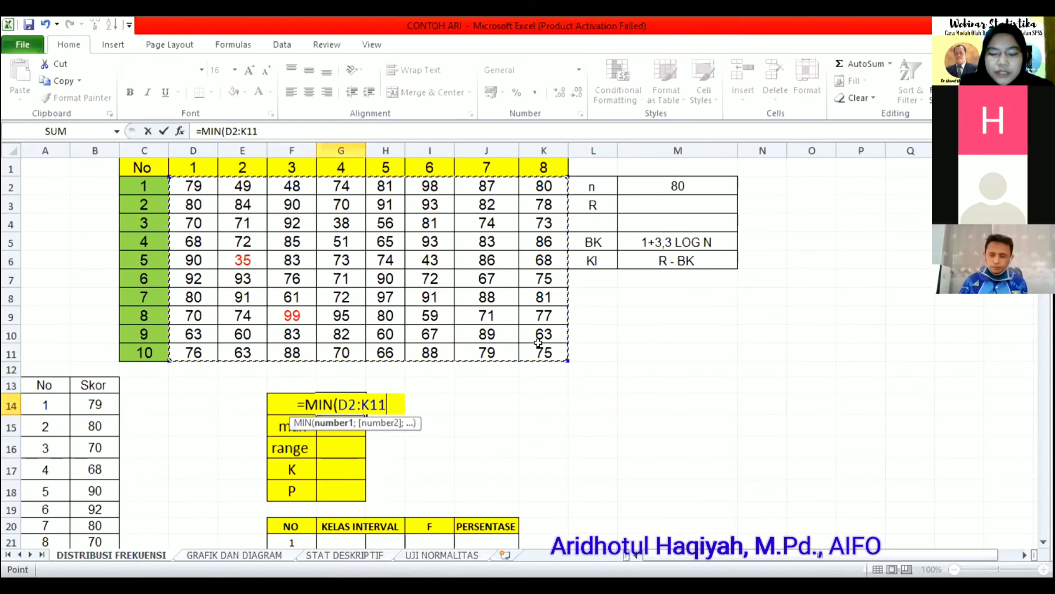
pyautogui.press('Return')
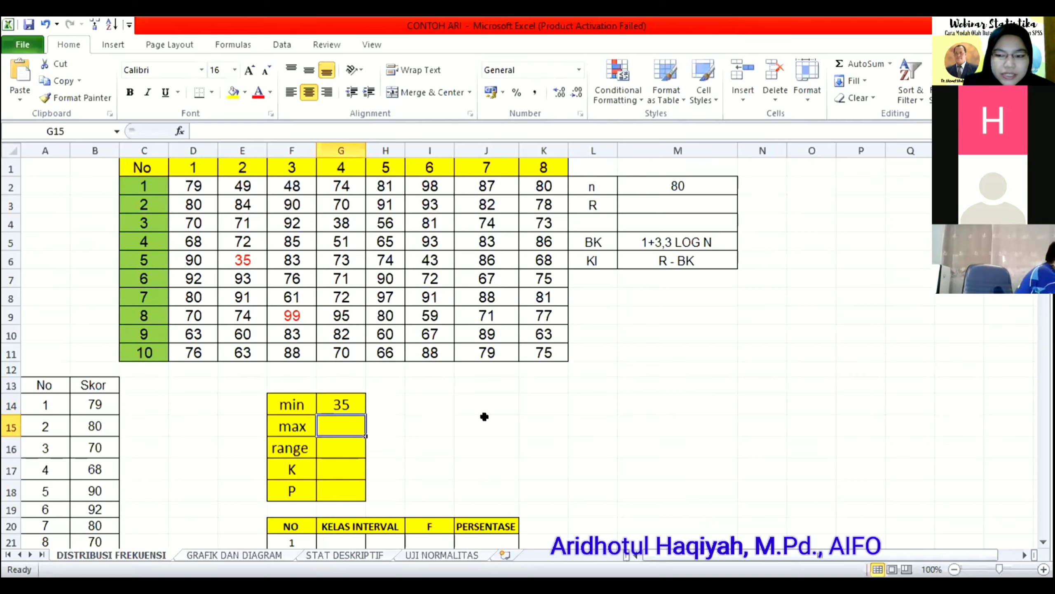
# Step: Calculate the maximum score in G15 with a MAX formula over D2:K11
pyautogui.write('=')
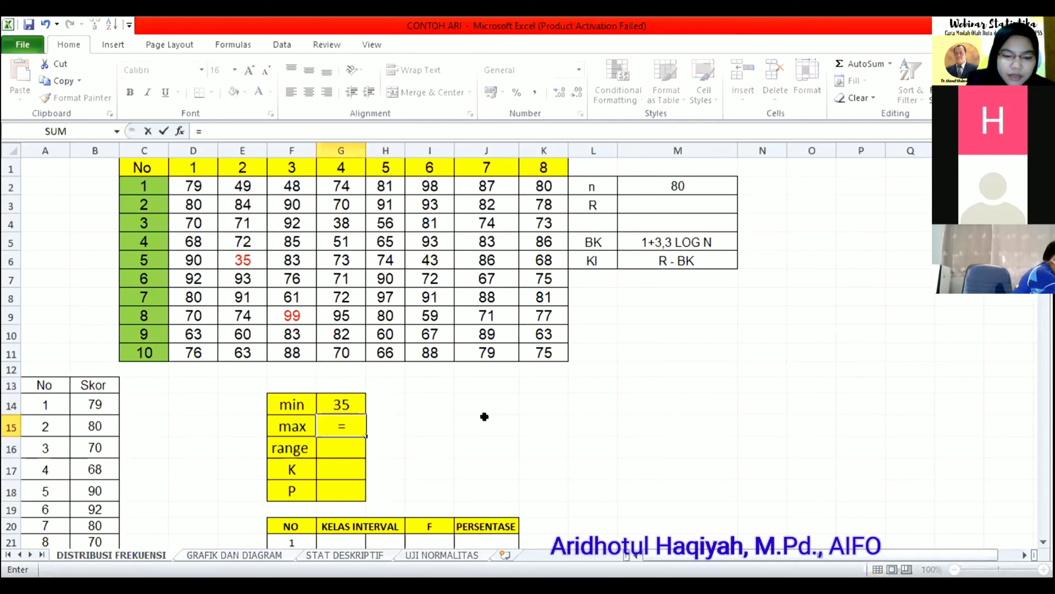
pyautogui.write('MAX')
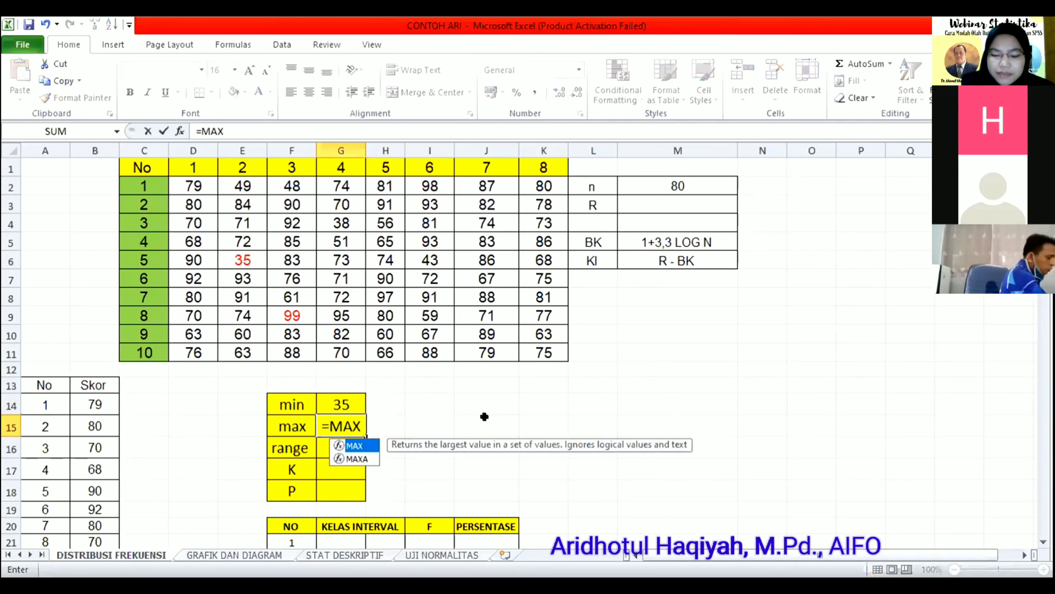
pyautogui.write('(')
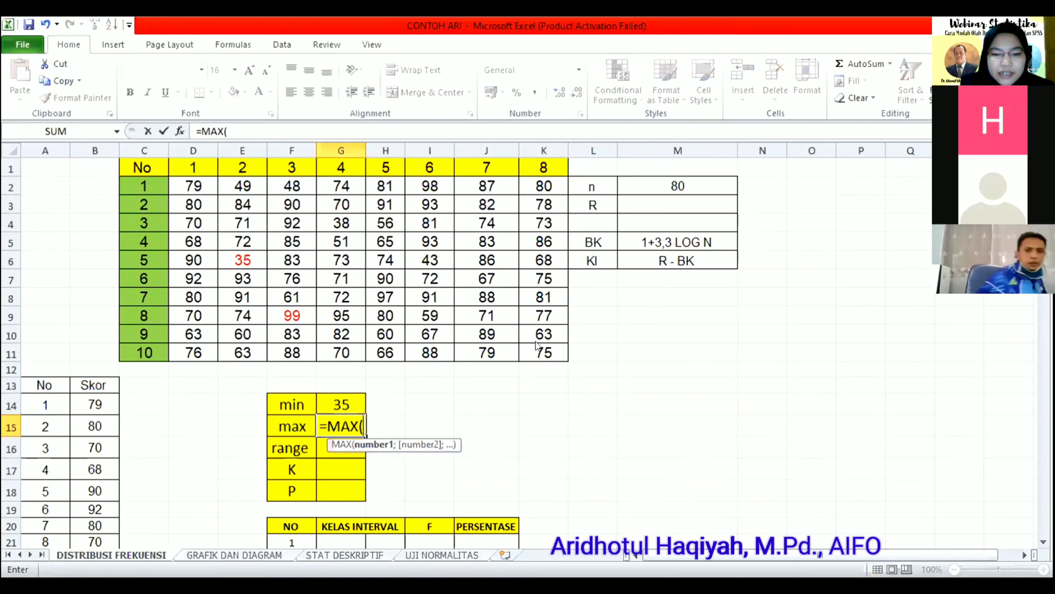
pyautogui.moveTo(194, 186); pyautogui.dragTo(536, 347)
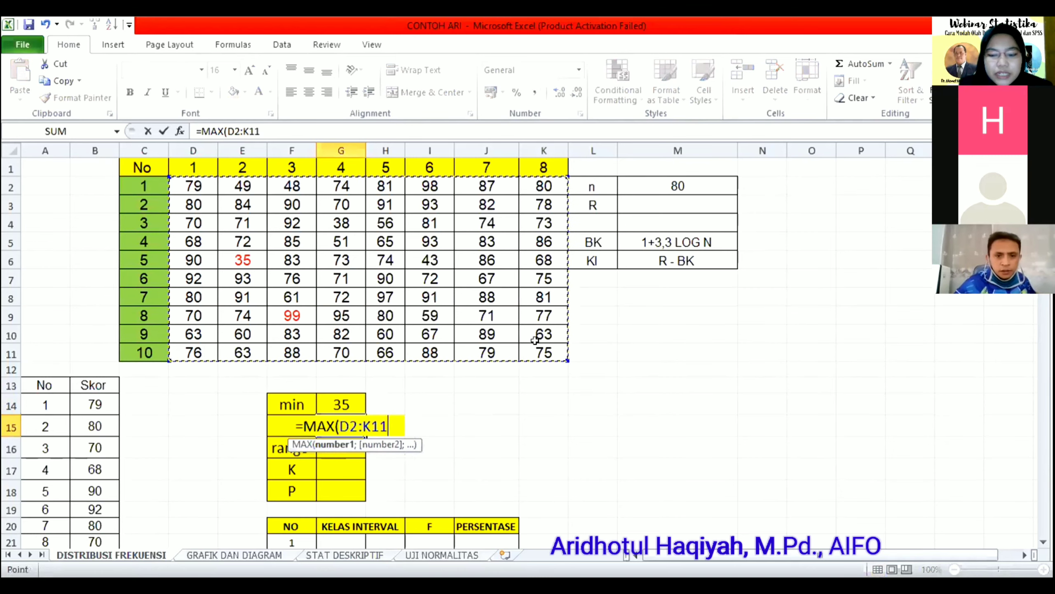
pyautogui.press('Return')
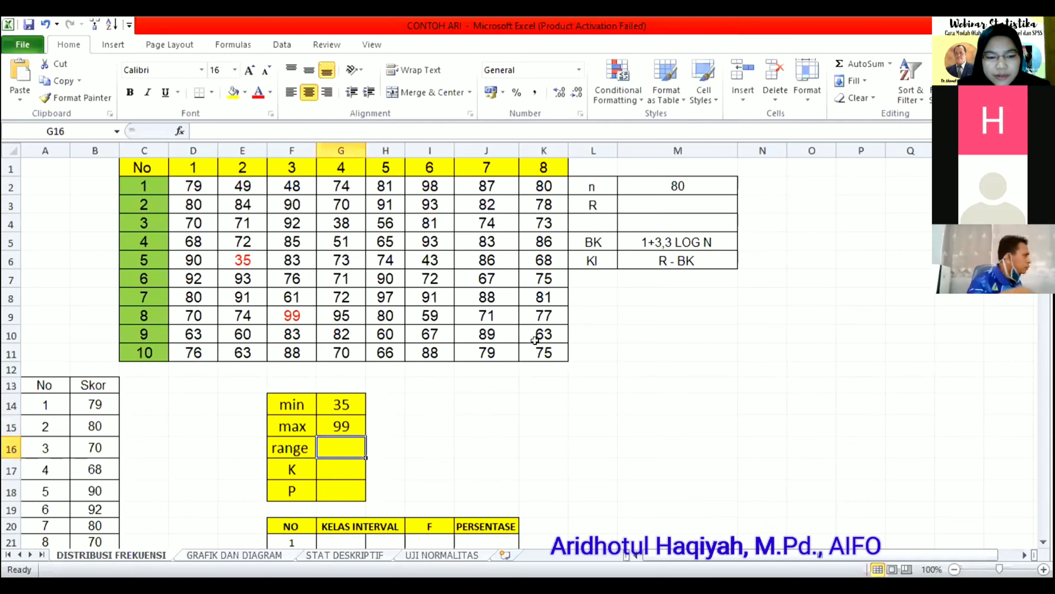
# Step: Calculate the range in G16 by subtracting the minimum from the maximum with =G15-G14
pyautogui.write('=')
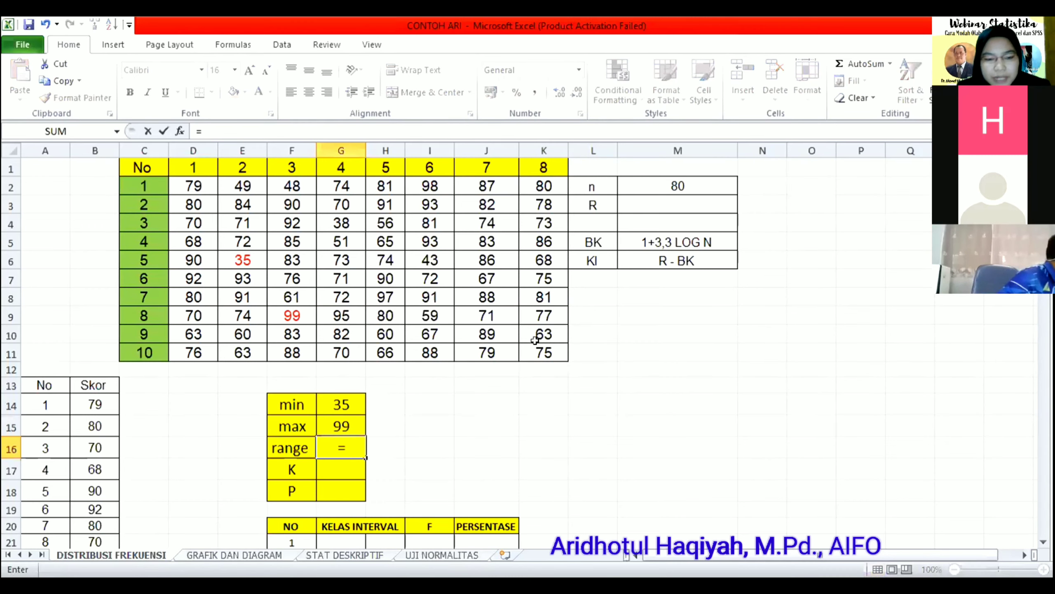
pyautogui.click(350, 416)
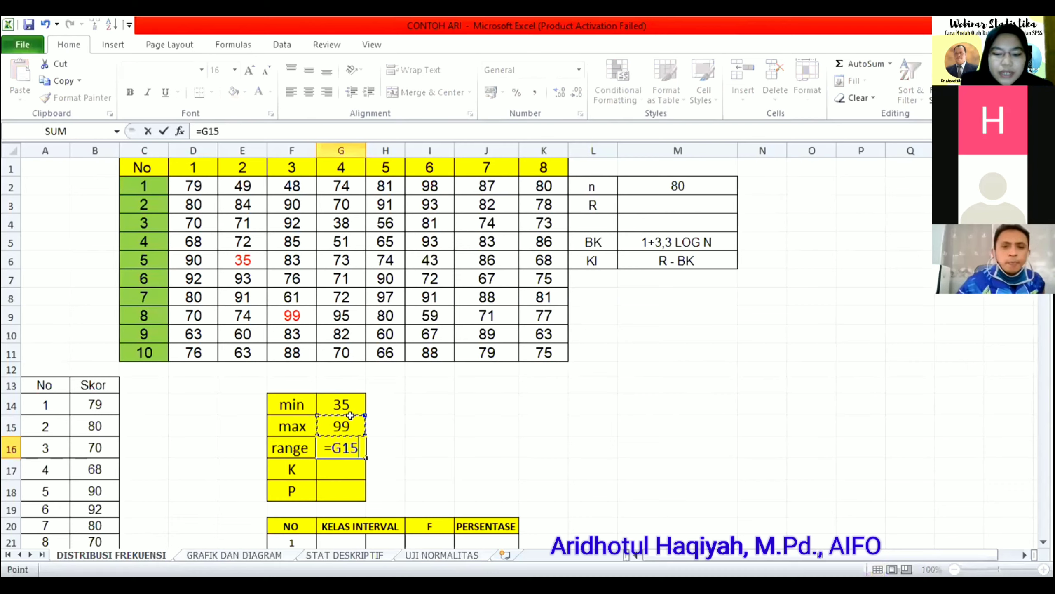
pyautogui.write('-')
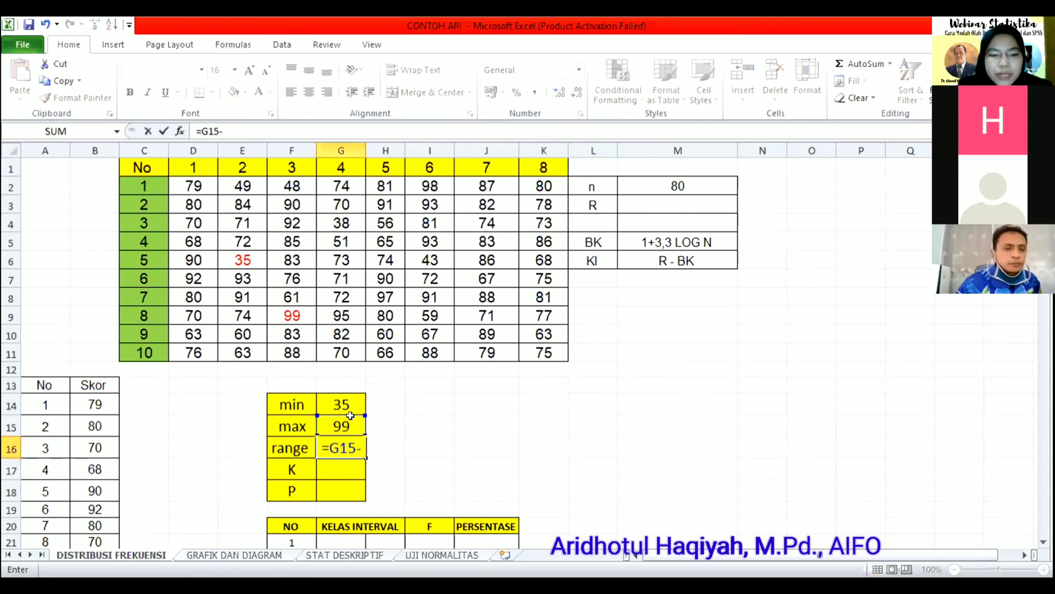
pyautogui.click(340, 396)
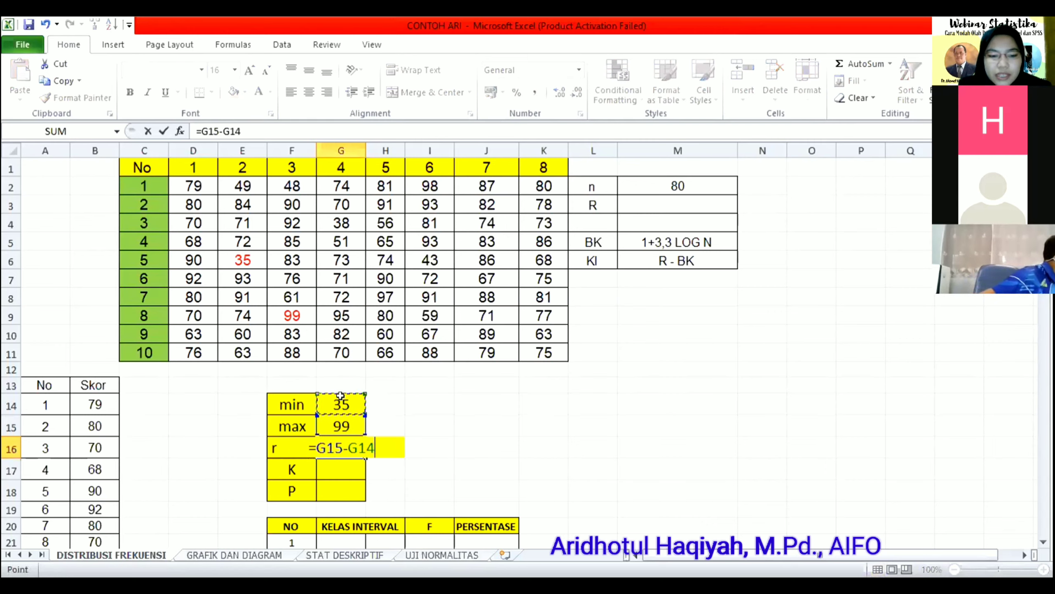
pyautogui.press('Return')
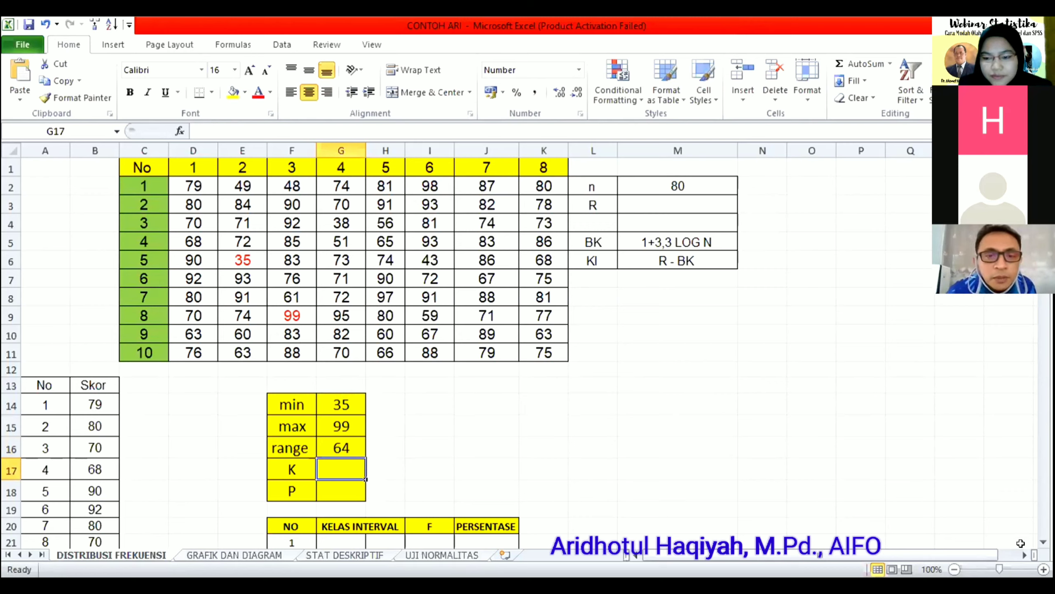
# Step: Change the label K in cell F17 of the summary table to BK
pyautogui.click(1044, 569)
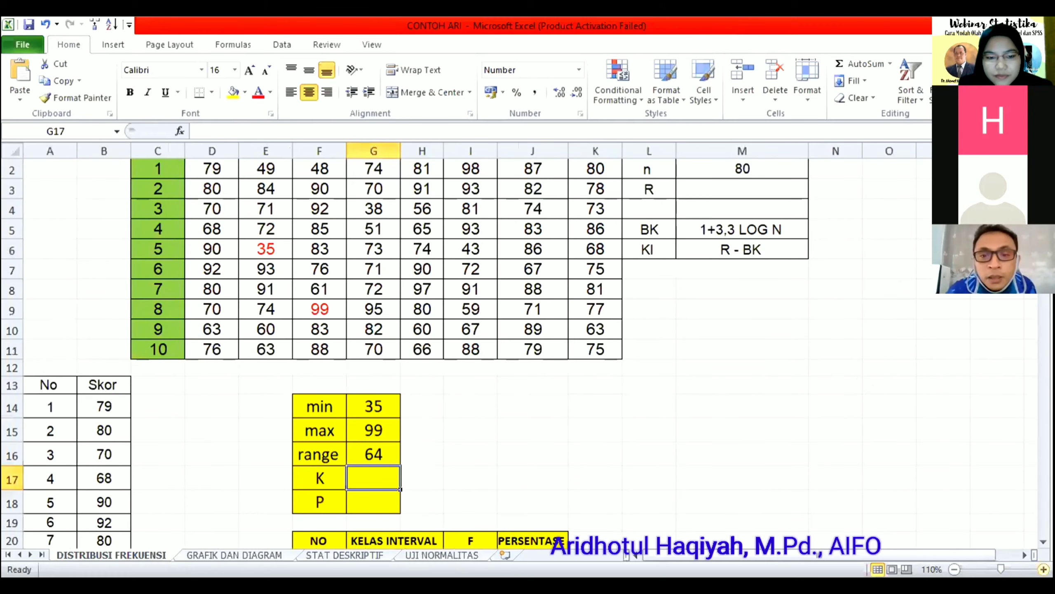
pyautogui.click(1043, 570)
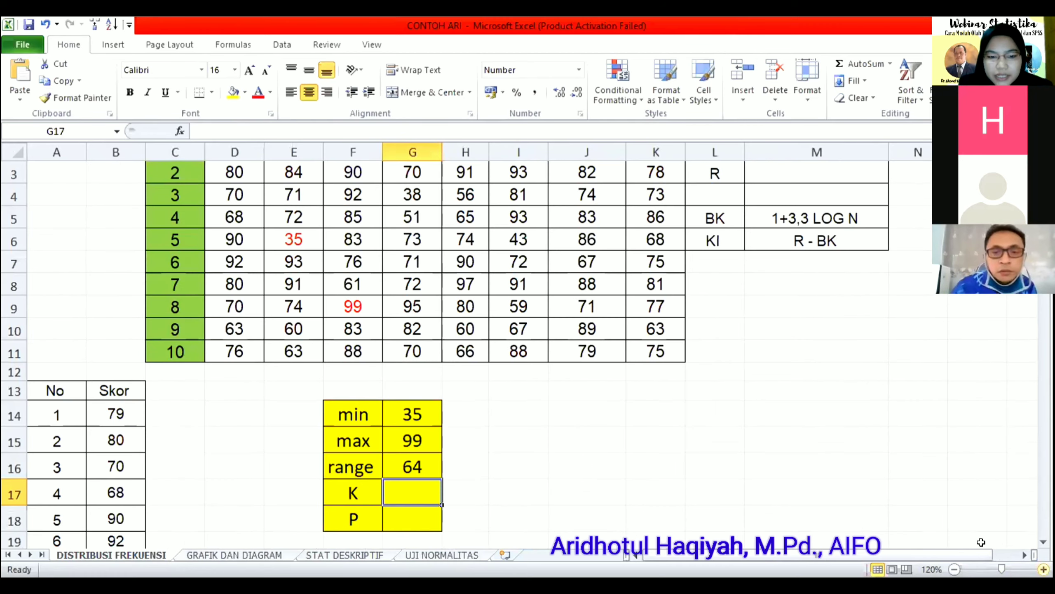
pyautogui.click(549, 467)
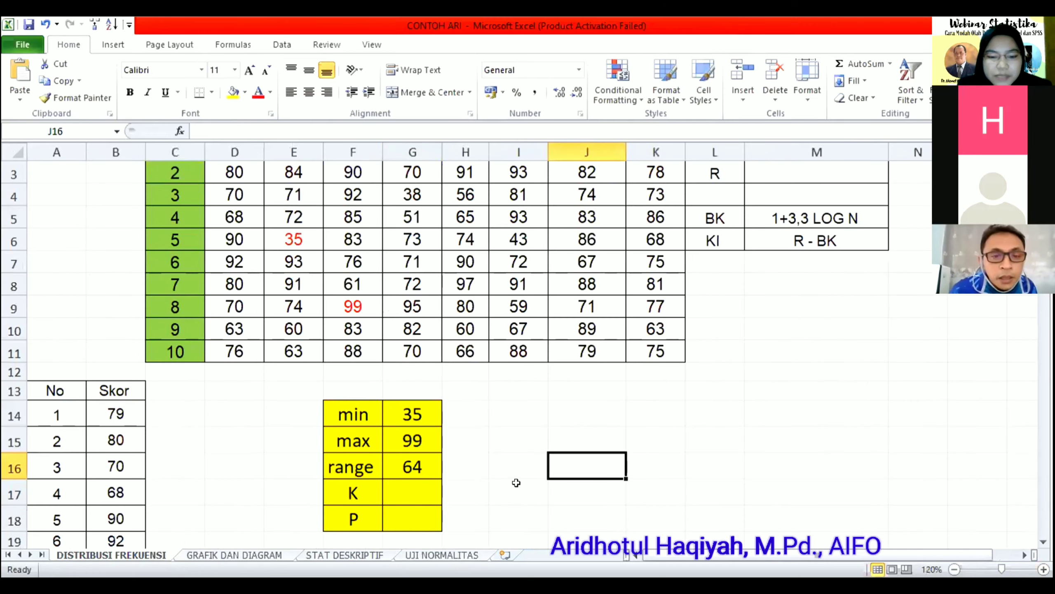
pyautogui.click(344, 484)
pyautogui.write('BK')
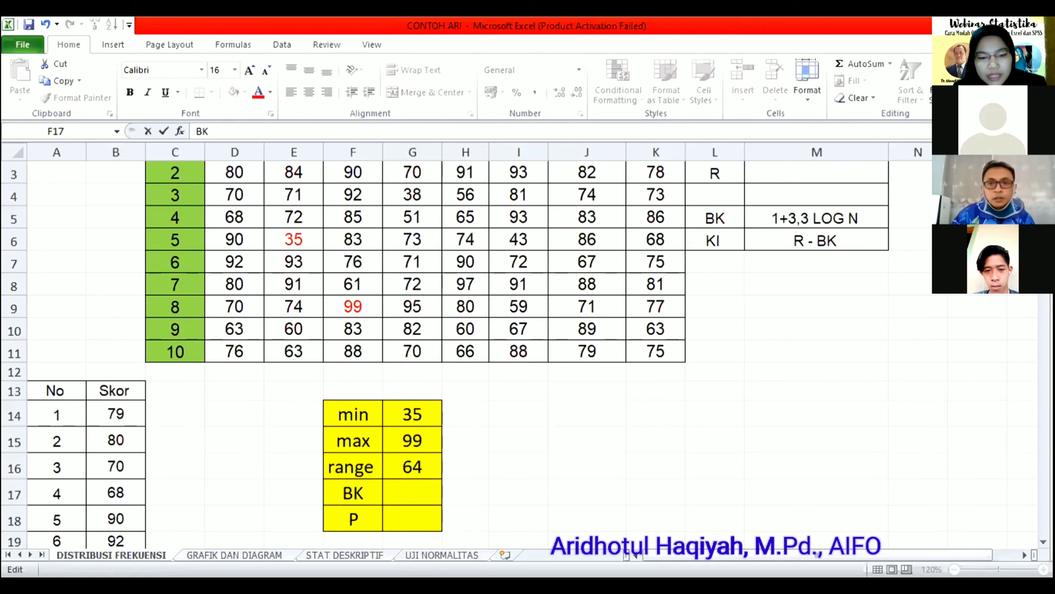
pyautogui.press('Escape')
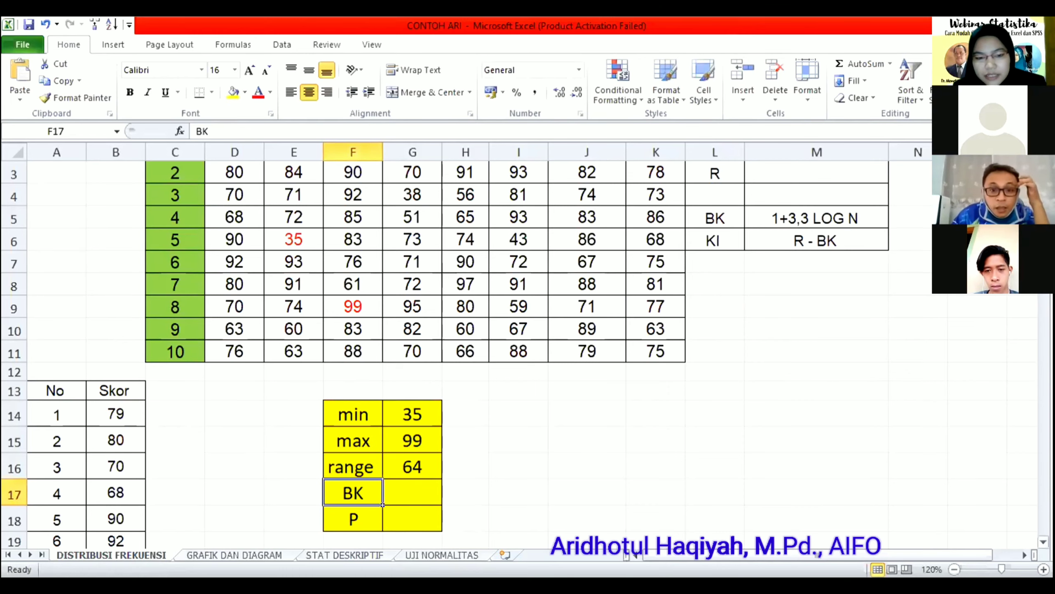
# Step: Enlarge the sheet to 150% around the yellow summary table and the class interval table
pyautogui.scroll(-1, 525, 357)
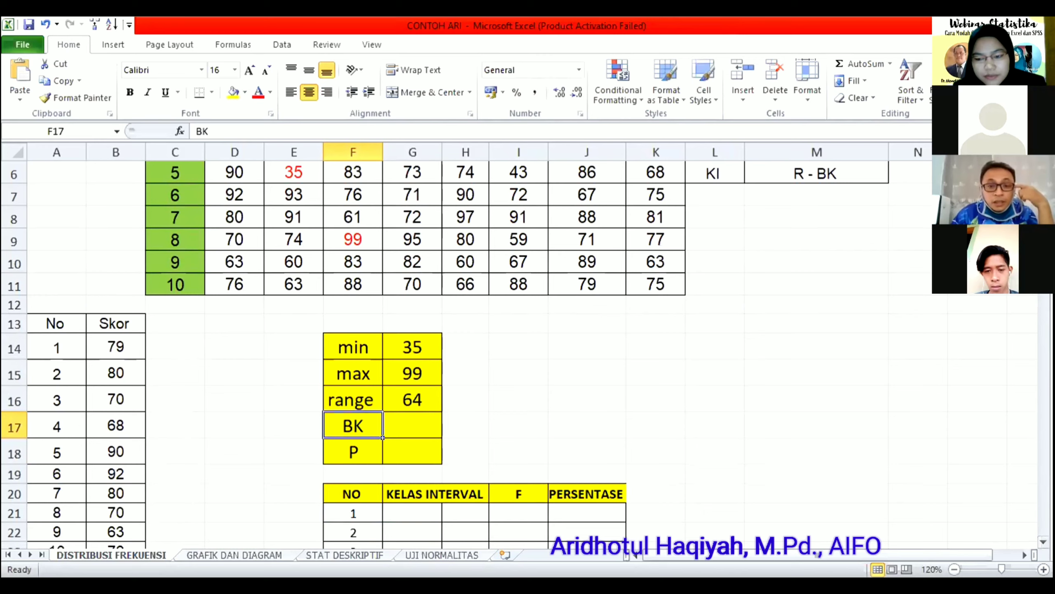
pyautogui.click(1044, 570)
pyautogui.click(1044, 570)
pyautogui.click(1044, 570)
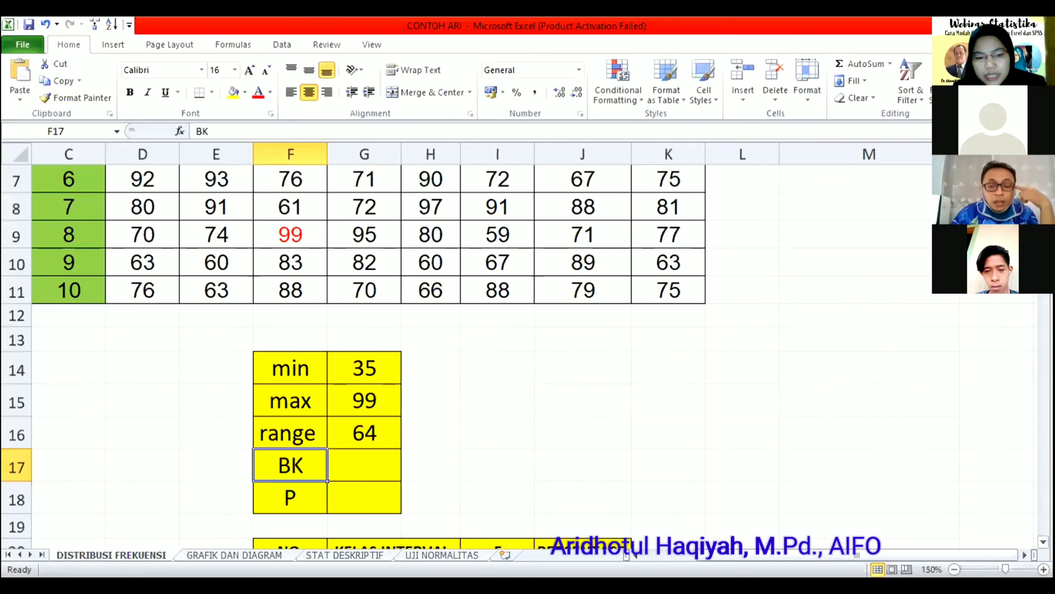
pyautogui.scroll(-1, 525, 357)
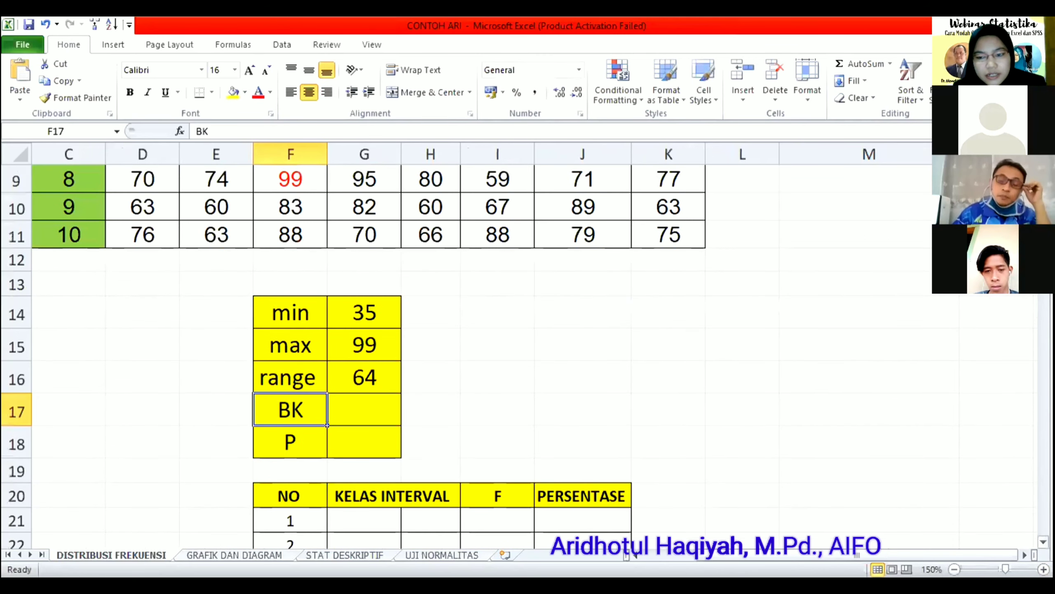
# Step: Begin the BK formula in cell G17 of the summary table with =1
pyautogui.scroll(-1, 354, 359)
pyautogui.click(379, 373)
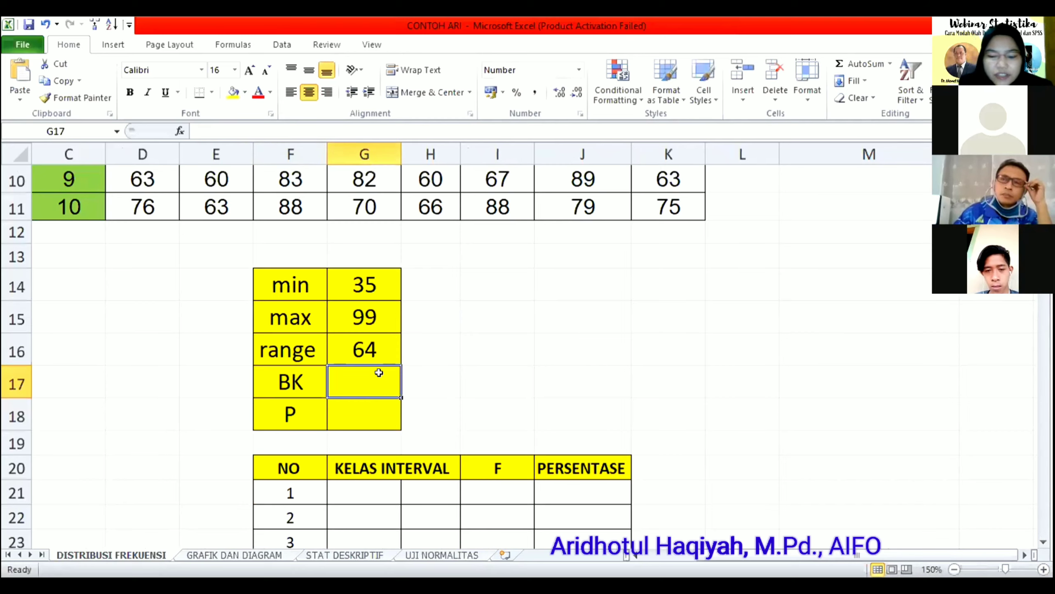
pyautogui.write('=')
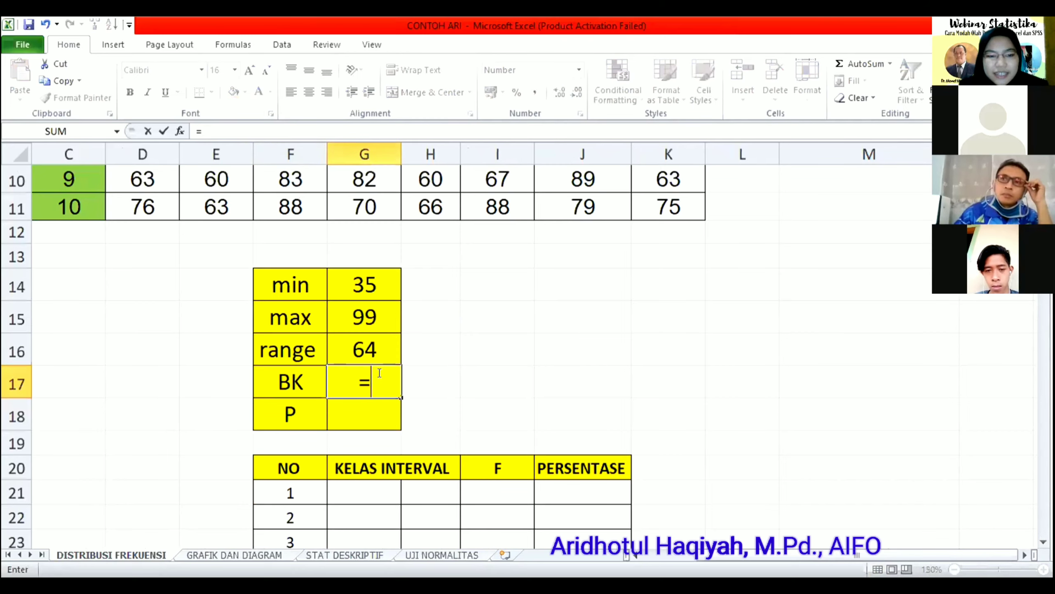
pyautogui.write('1')
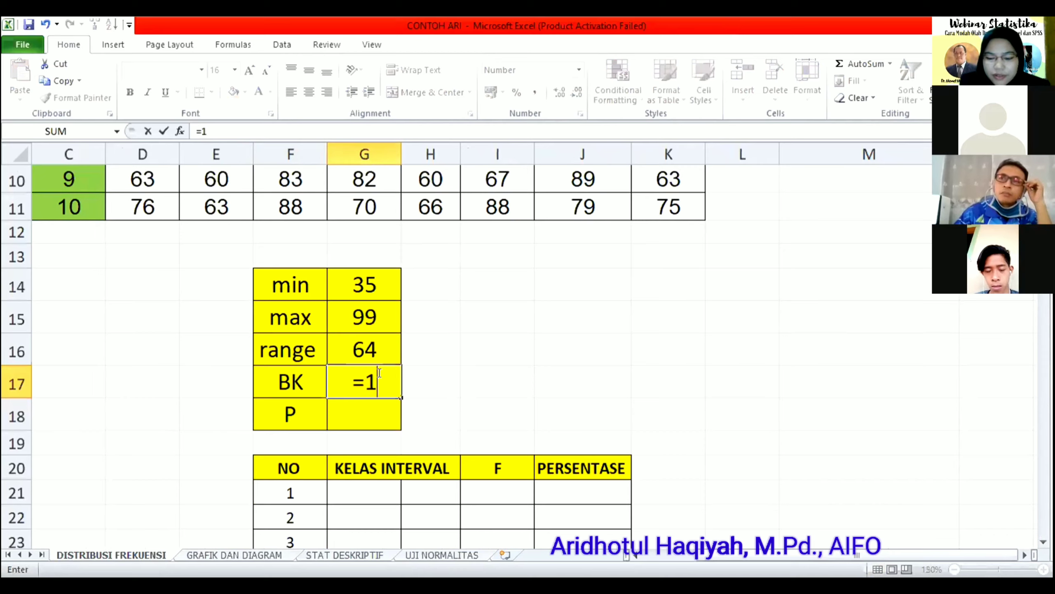
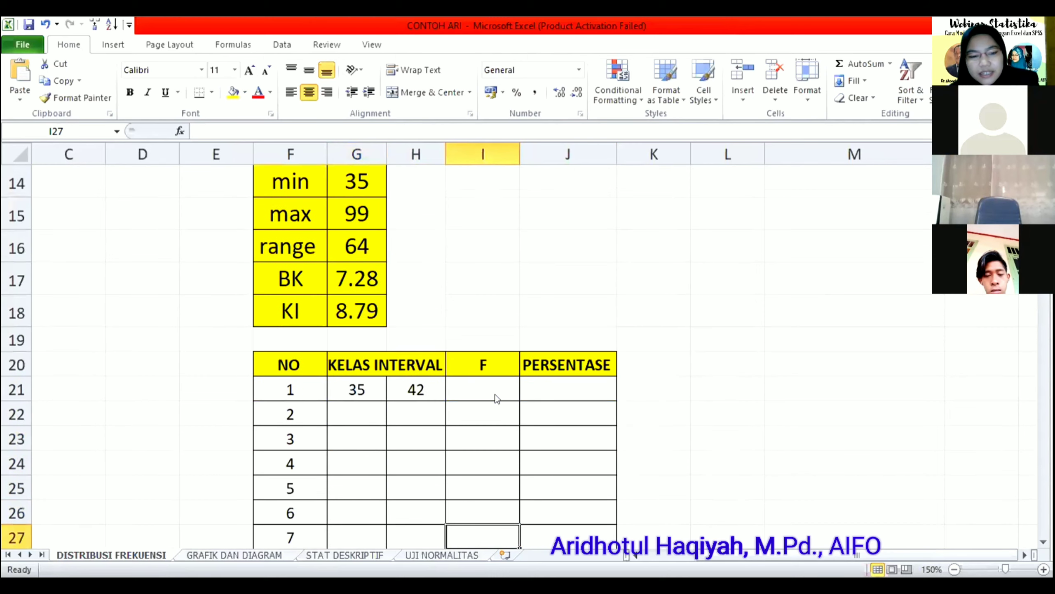
# Step: Calculate the second class's lower limit in G22 with =H21+1 and copy the formula down through G27
pyautogui.click(364, 378)
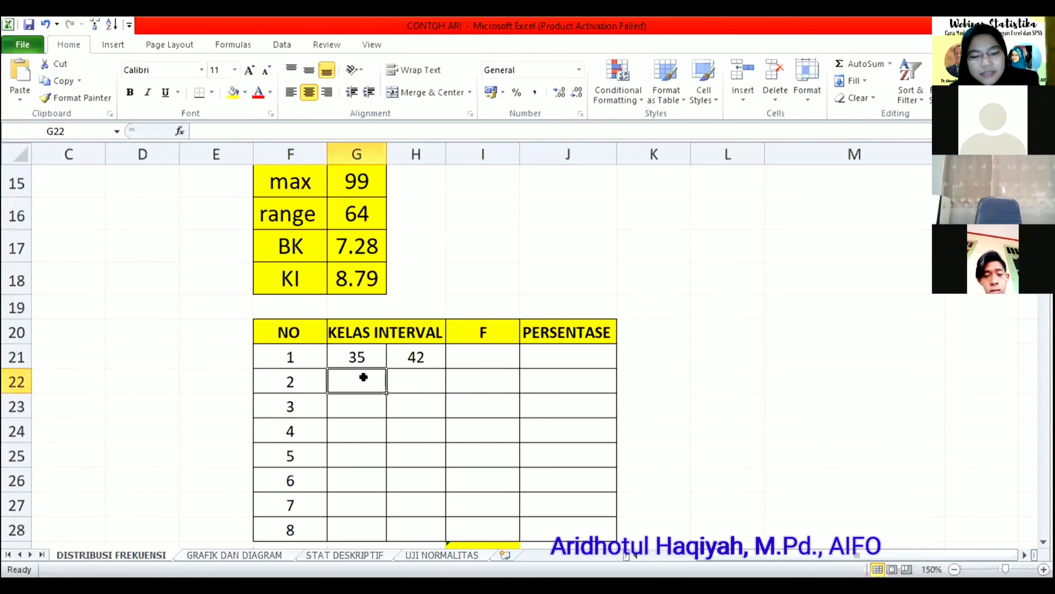
pyautogui.write('=')
pyautogui.click(411, 355)
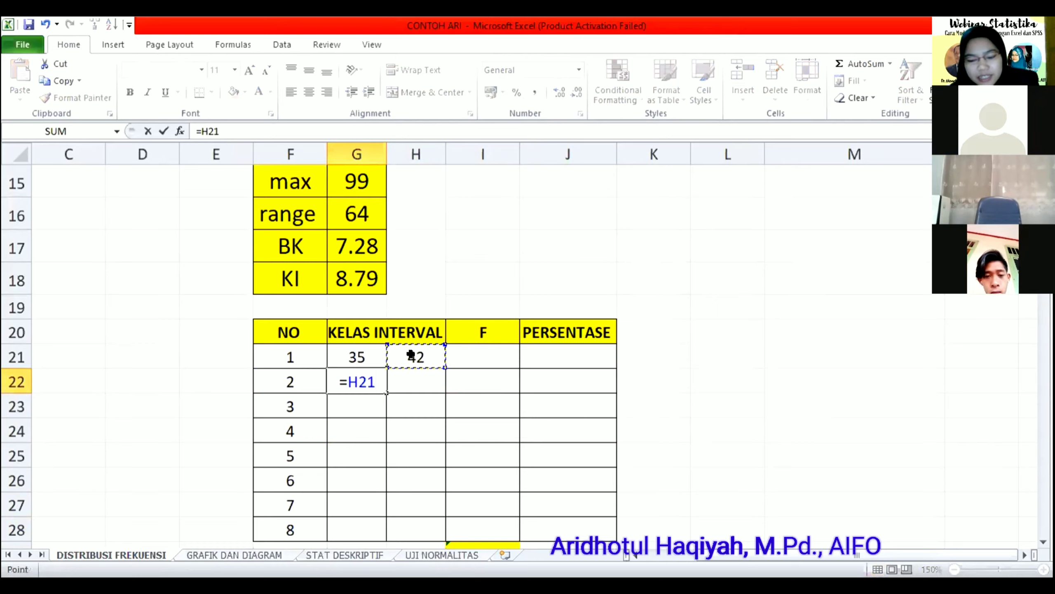
pyautogui.write('+1')
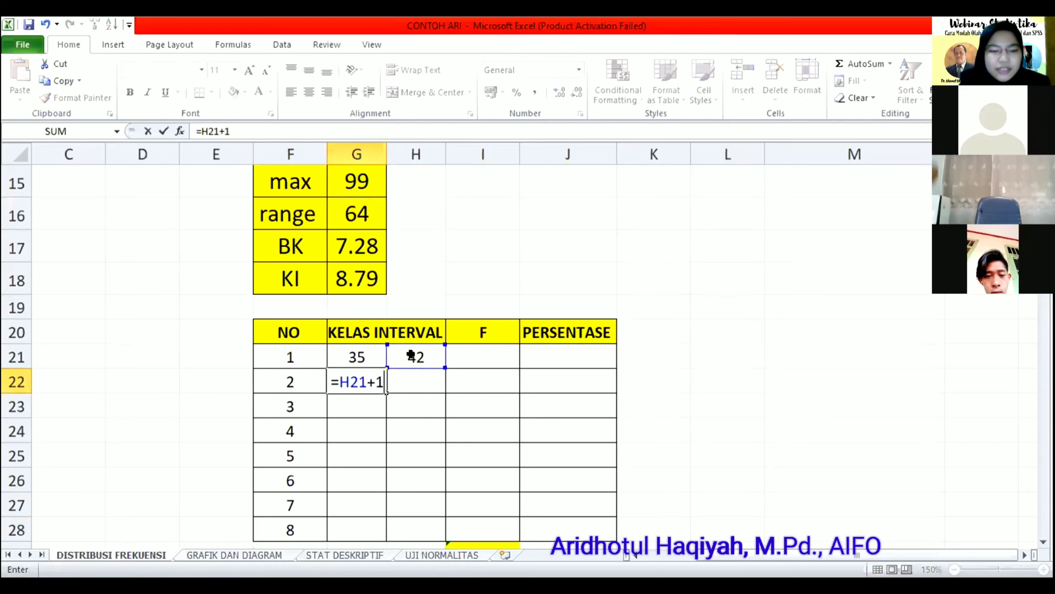
pyautogui.press('Return')
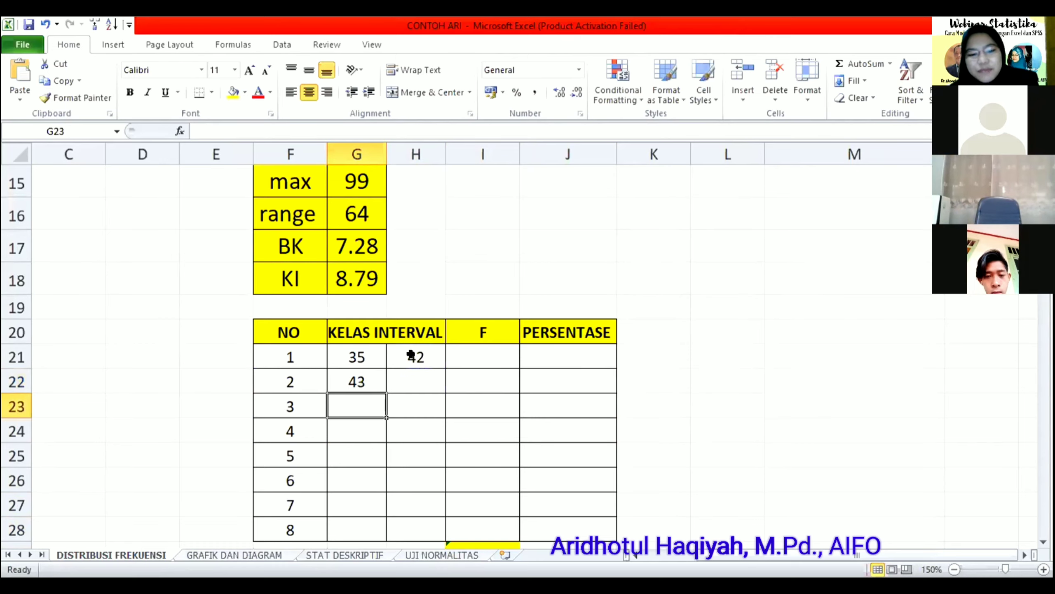
pyautogui.click(367, 380)
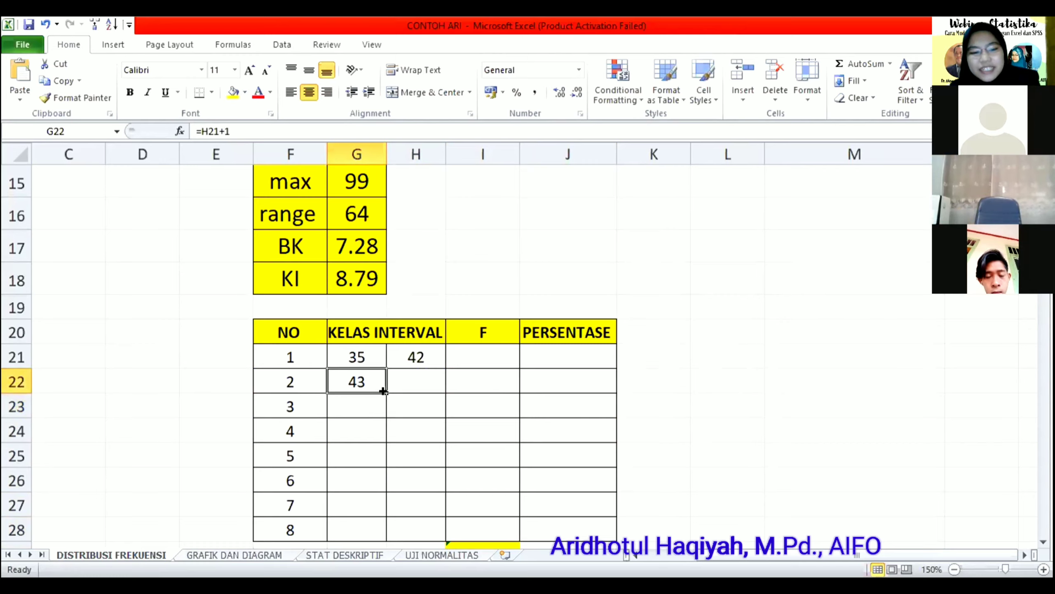
pyautogui.moveTo(386, 392); pyautogui.dragTo(378, 506)
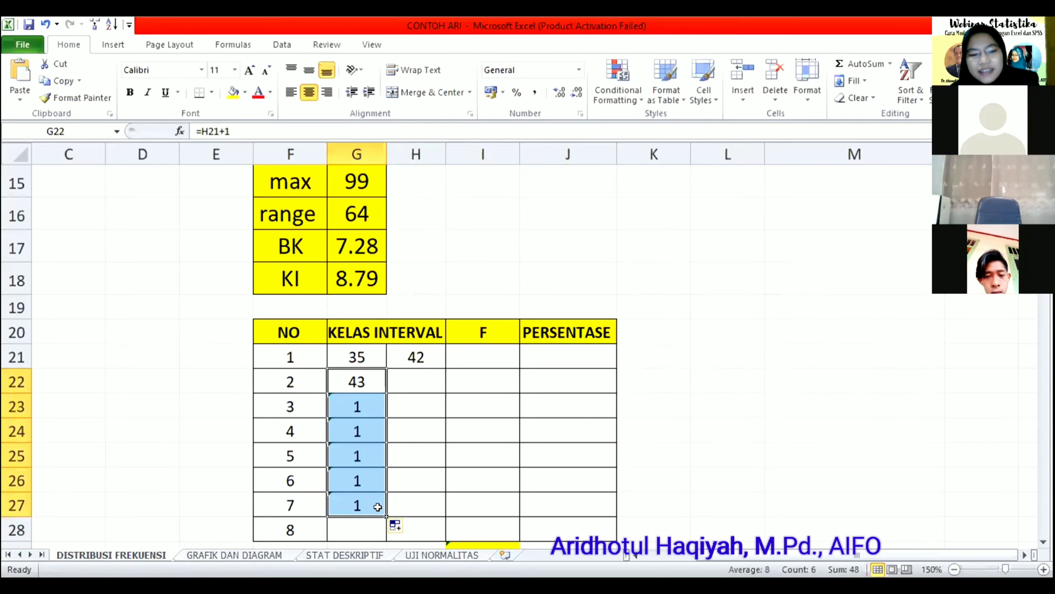
# Step: Copy the upper-limit formula from H21 down through H28 and extend the lower-limit formula from G27 to G28
pyautogui.click(415, 382)
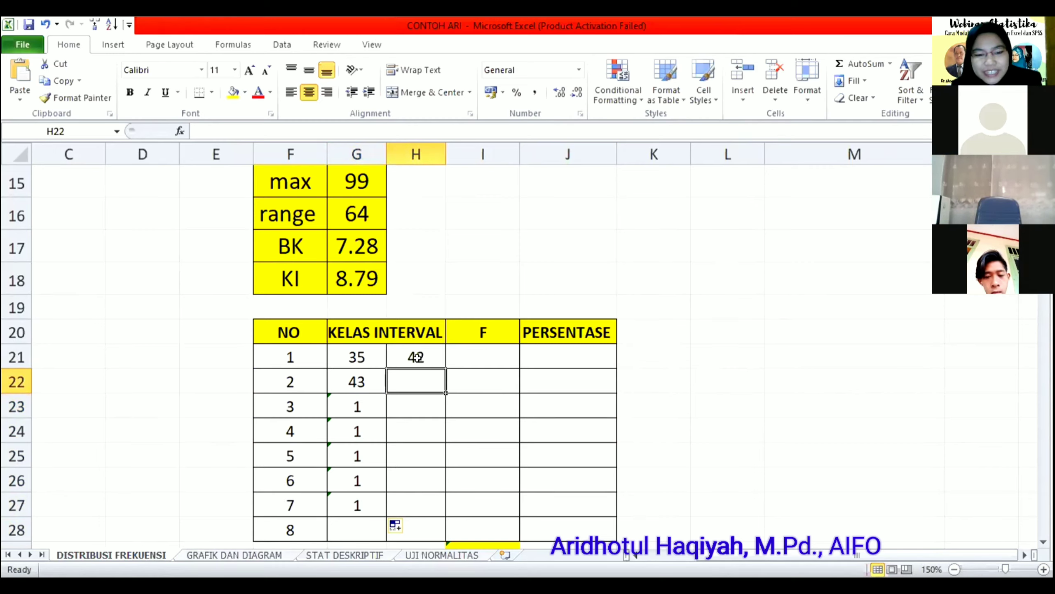
pyautogui.click(418, 360)
pyautogui.moveTo(442, 367); pyautogui.dragTo(447, 531)
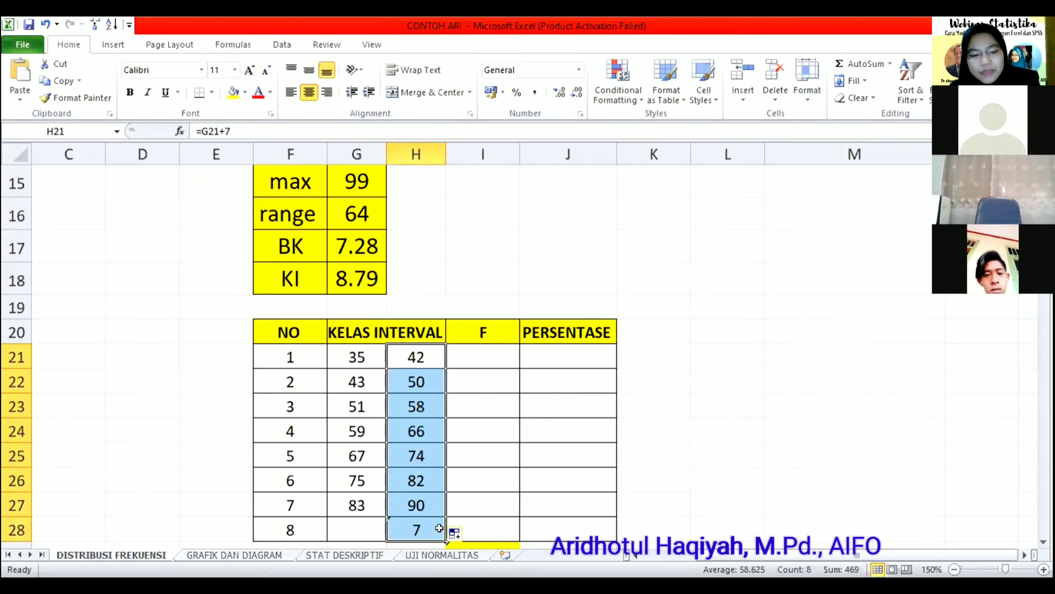
pyautogui.click(365, 503)
pyautogui.moveTo(386, 517); pyautogui.dragTo(386, 537)
pyautogui.click(747, 395)
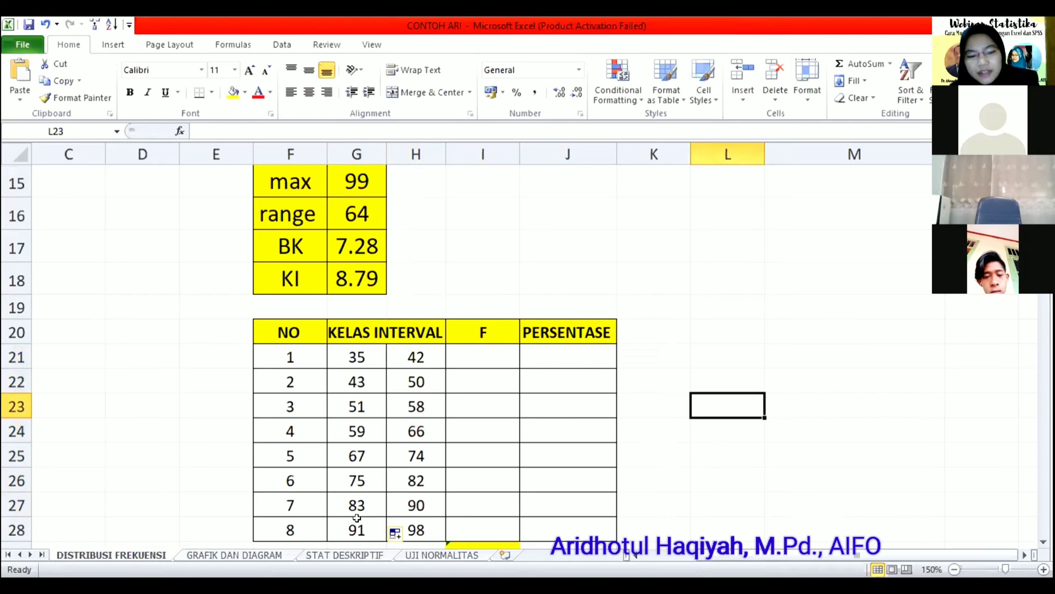
# Step: Check the class intervals in rows 21 to 28 against the minimum and maximum in the yellow summary table
pyautogui.click(425, 244)
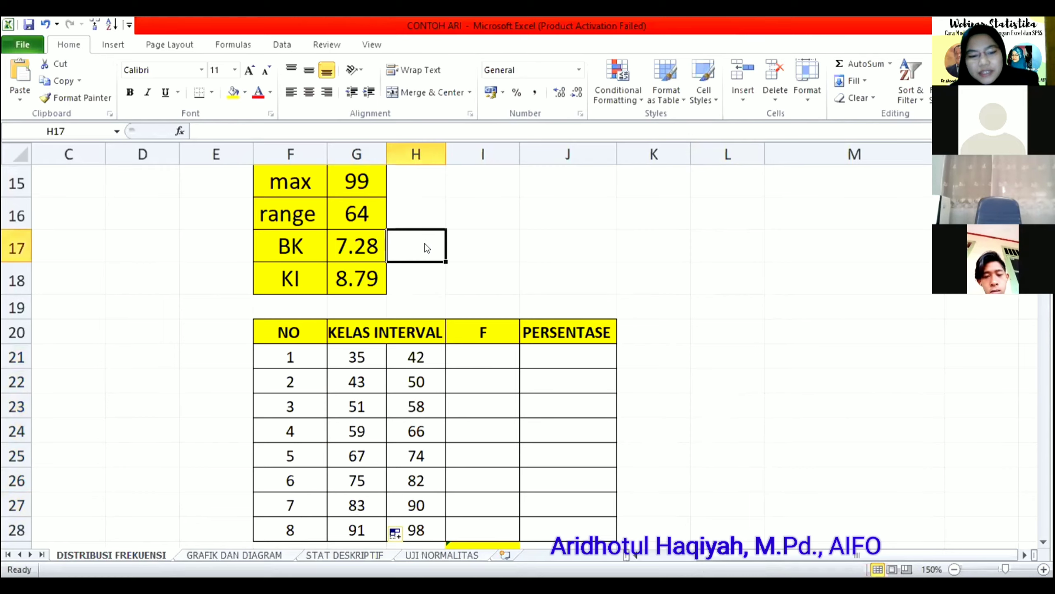
pyautogui.click(697, 338)
pyautogui.press('Down')
pyautogui.press('Down')
pyautogui.press('Down')
pyautogui.press('Down')
pyautogui.press('Down')
pyautogui.press('Down')
pyautogui.press('Down')
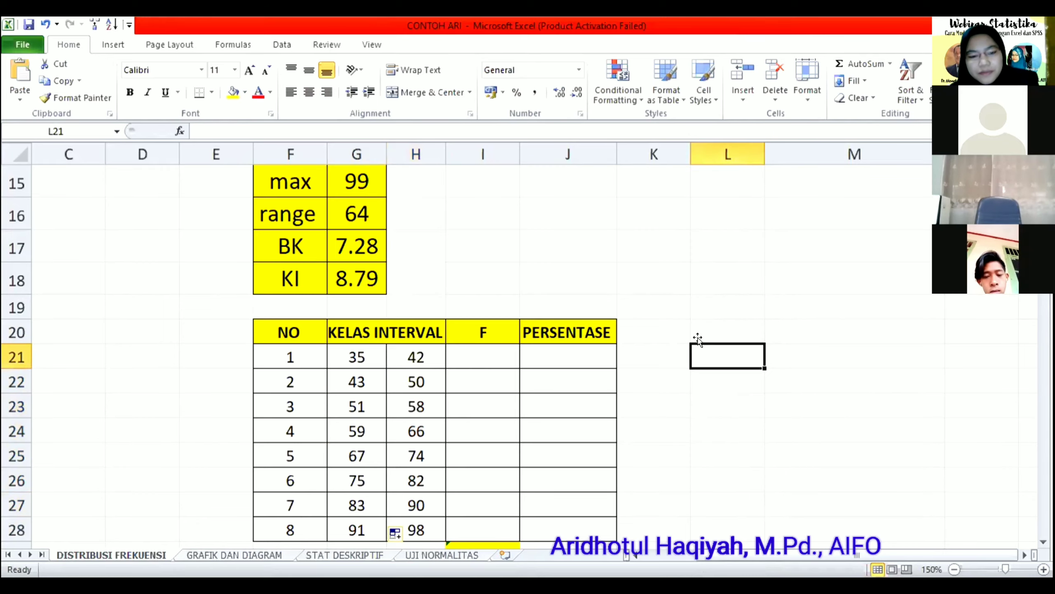
pyautogui.press('Down')
pyautogui.press('Down')
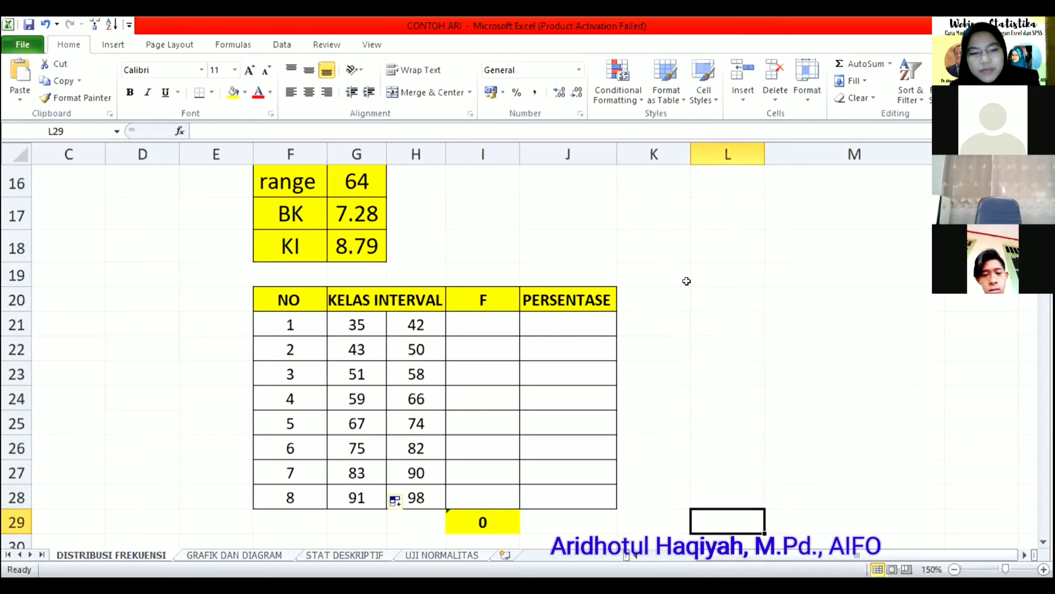
pyautogui.press('Up')
pyautogui.press('Up')
pyautogui.press('Up')
pyautogui.press('Up')
pyautogui.press('Up')
pyautogui.press('Up')
pyautogui.press('Up')
pyautogui.press('Up')
pyautogui.press('Up')
pyautogui.press('Up')
pyautogui.press('Up')
pyautogui.press('Up')
pyautogui.press('Up')
pyautogui.press('Up')
pyautogui.press('Up')
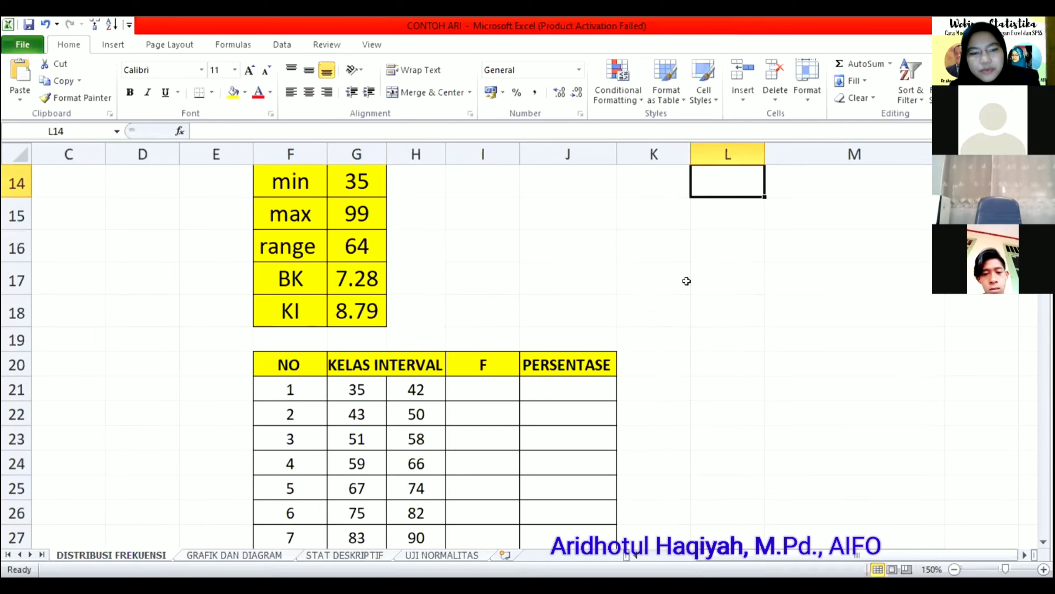
pyautogui.click(416, 428)
pyautogui.press('Down')
pyautogui.press('Down')
pyautogui.press('Down')
pyautogui.press('Down')
pyautogui.press('Down')
pyautogui.press('Down')
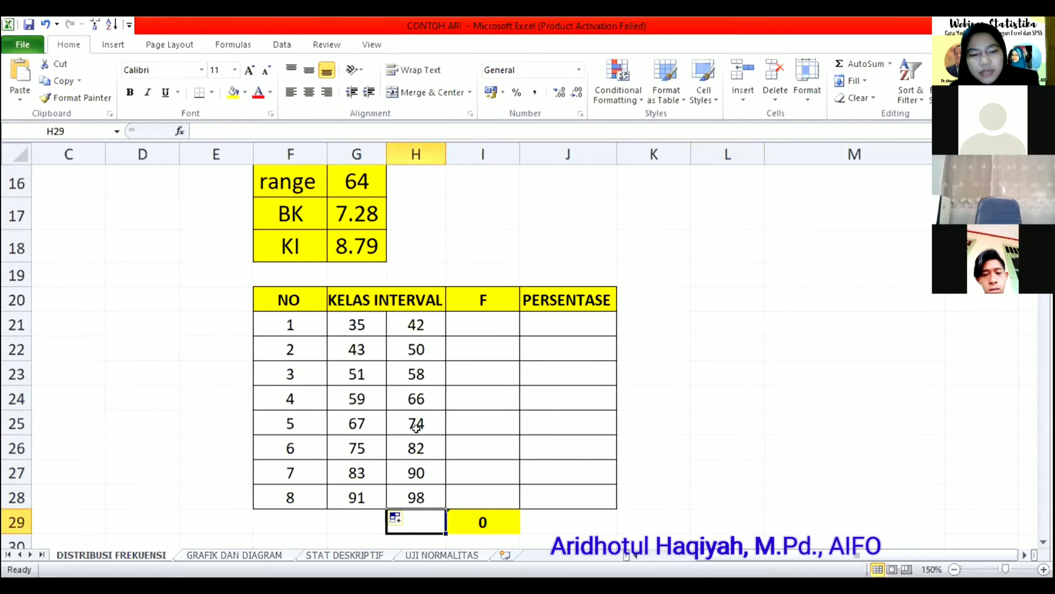
pyautogui.click(418, 487)
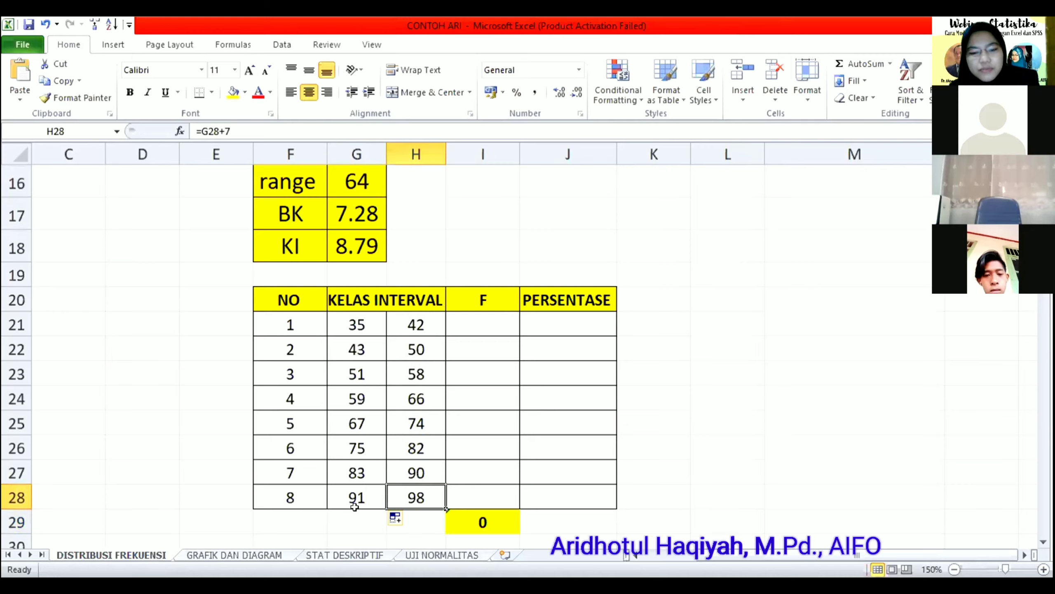
# Step: Change the upper-limit formula in H21 to =G21+8 and copy it down through H28
pyautogui.click(412, 329)
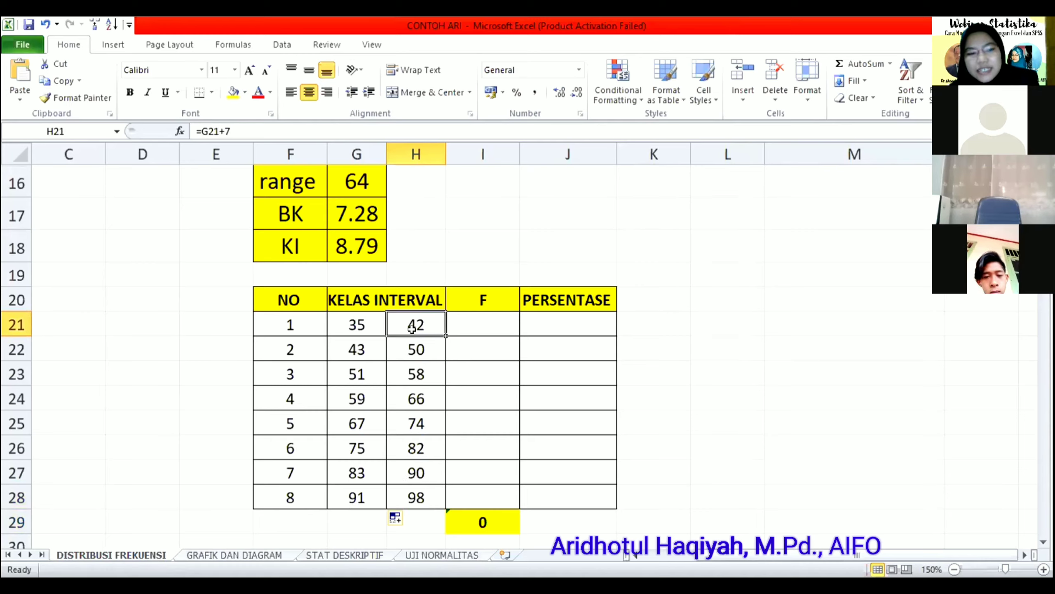
pyautogui.click(233, 132)
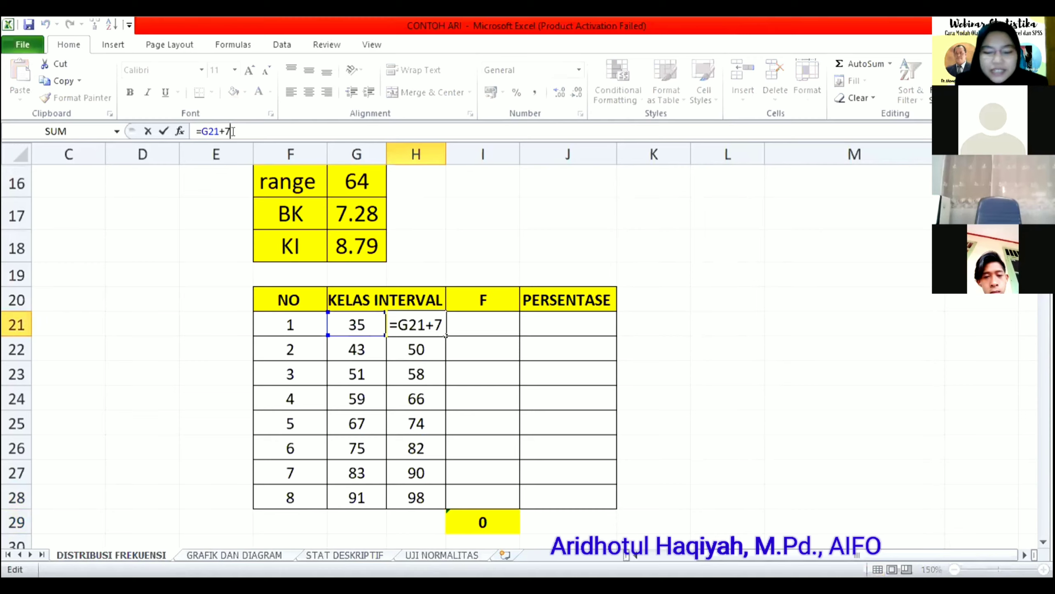
pyautogui.press('BackSpace')
pyautogui.write('8')
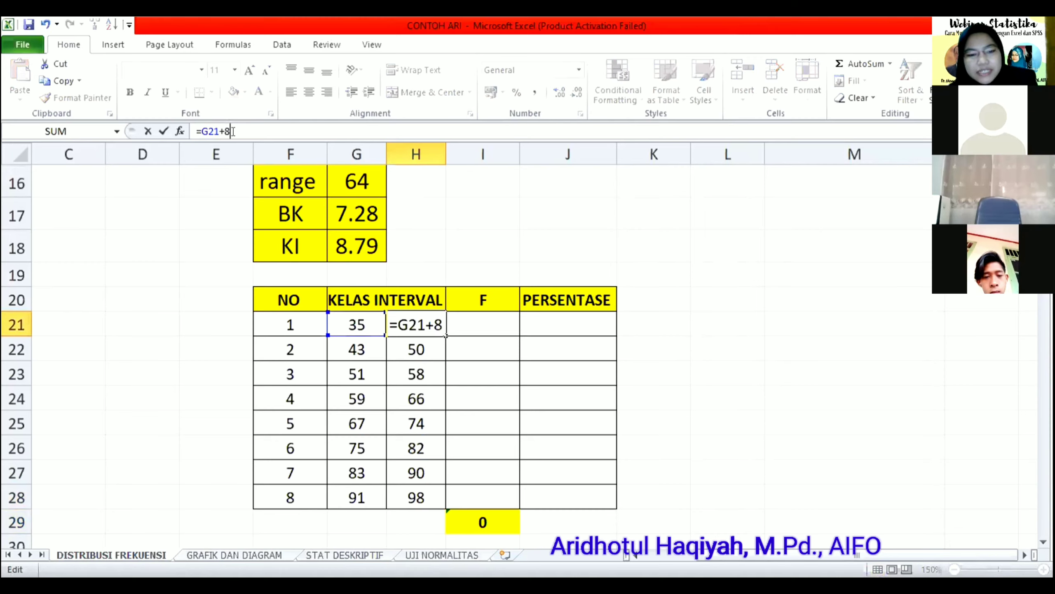
pyautogui.press('Return')
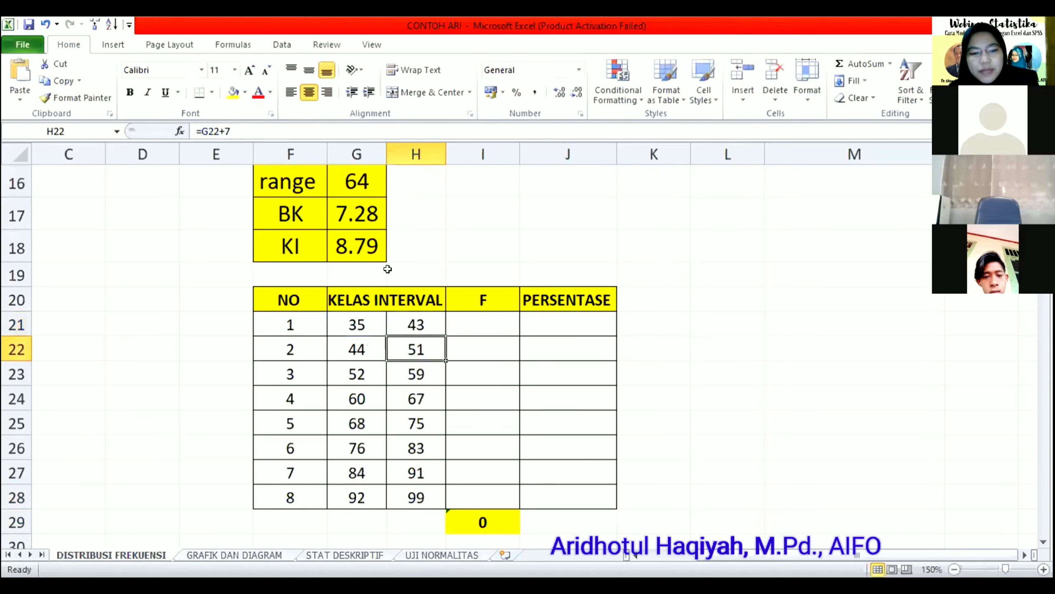
pyautogui.click(414, 323)
pyautogui.moveTo(444, 336); pyautogui.dragTo(444, 496)
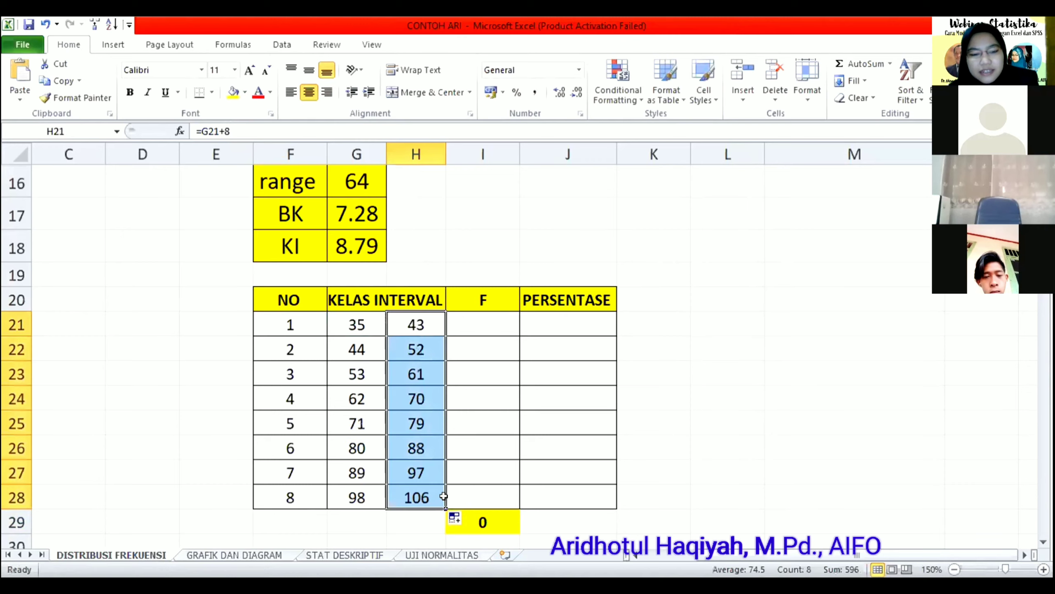
# Step: Enter the label INTERVAL 9 in cell F19 below the KI row
pyautogui.click(294, 272)
pyautogui.write('INT')
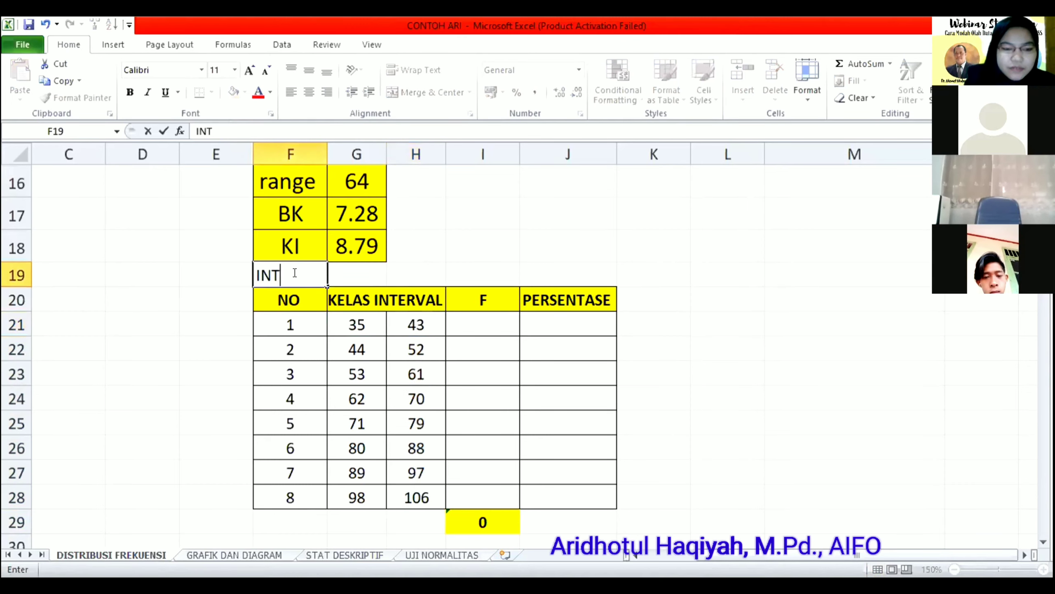
pyautogui.write('ERVAL 9')
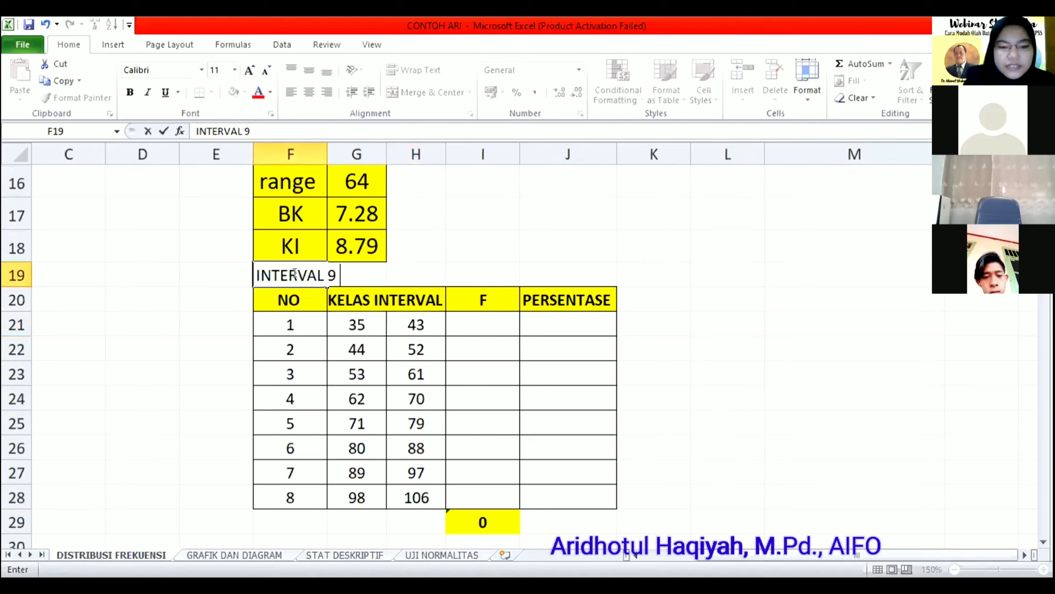
pyautogui.click(697, 231)
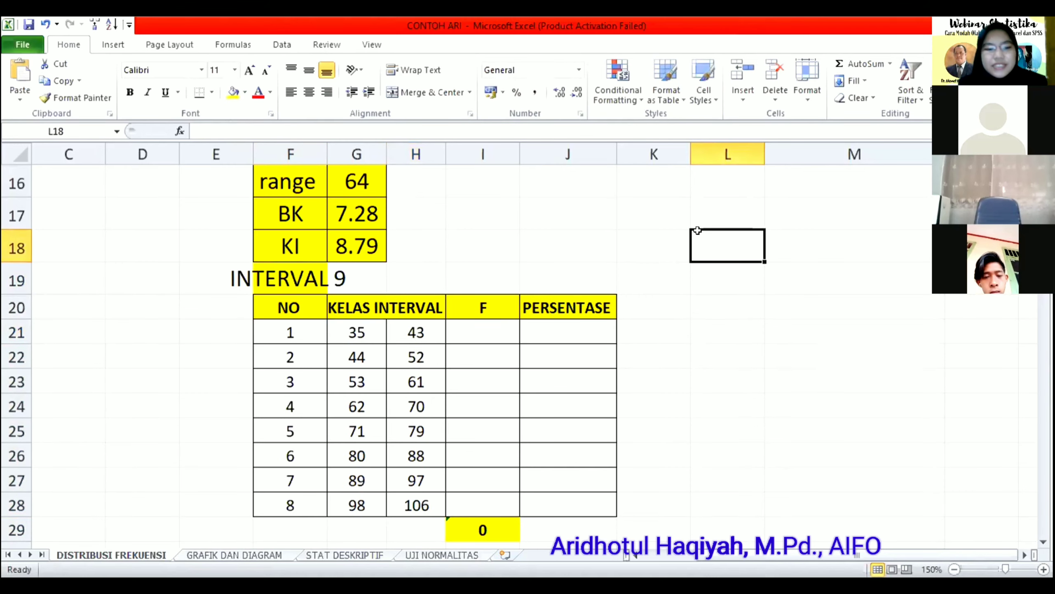
# Step: Give the INTERVAL 9 label in F19 a green fill and reduce its font size to 9
pyautogui.click(240, 276)
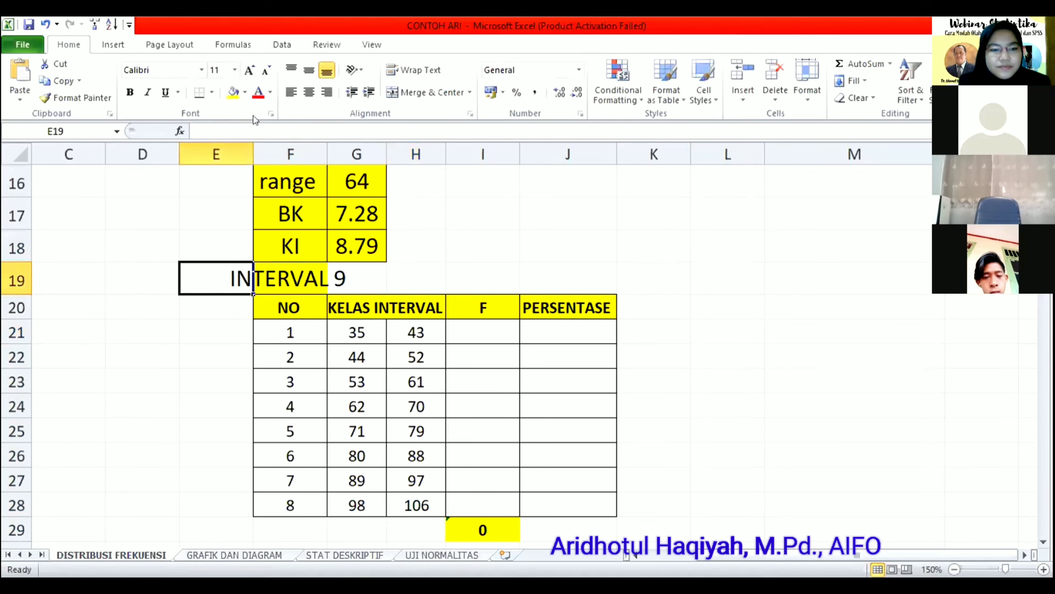
pyautogui.click(243, 94)
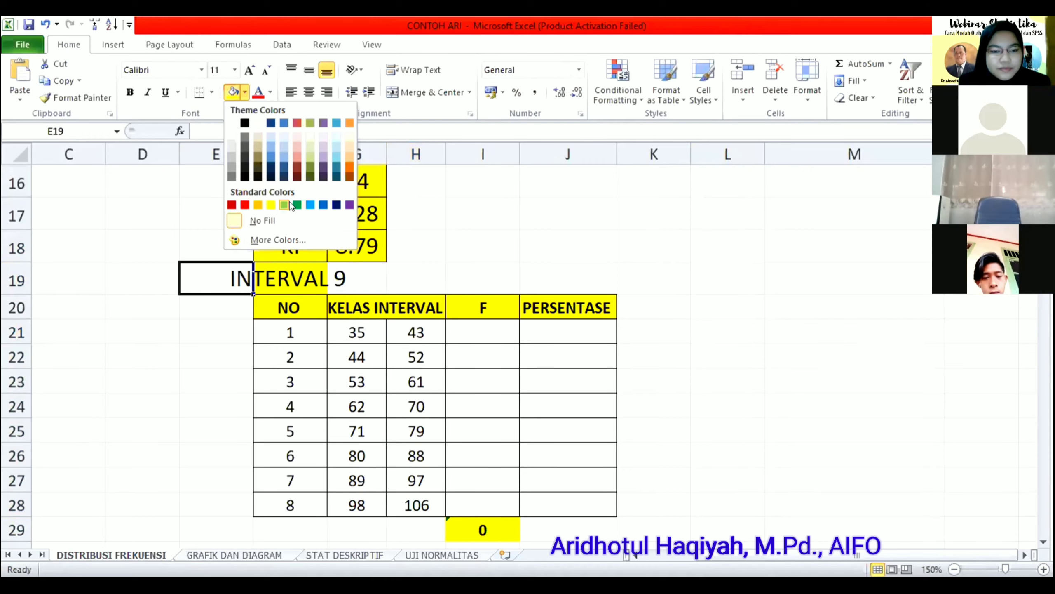
pyautogui.click(275, 278)
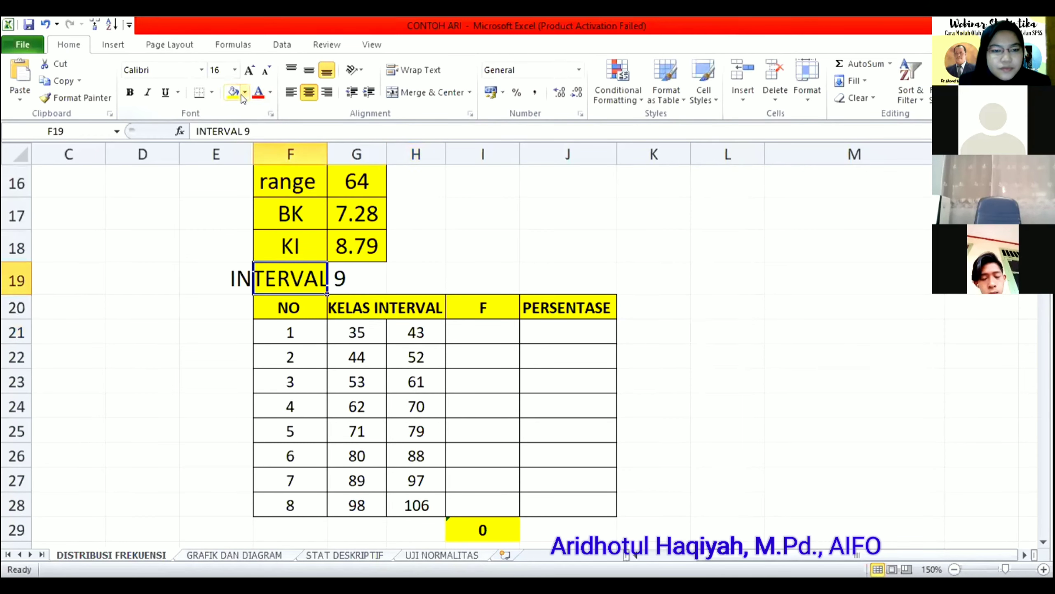
pyautogui.click(245, 93)
pyautogui.click(298, 206)
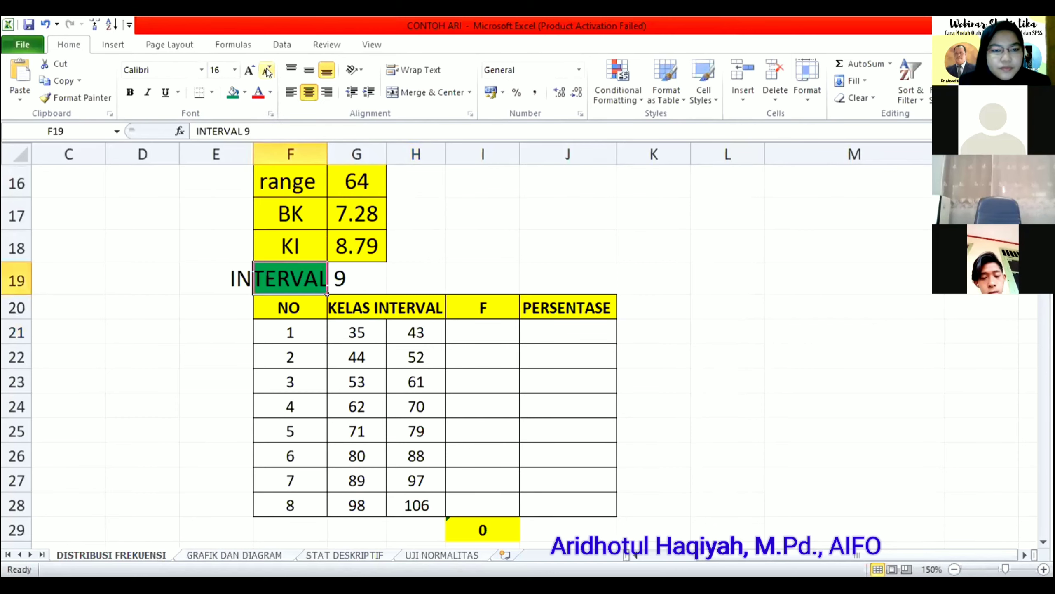
pyautogui.click(267, 71)
pyautogui.click(267, 70)
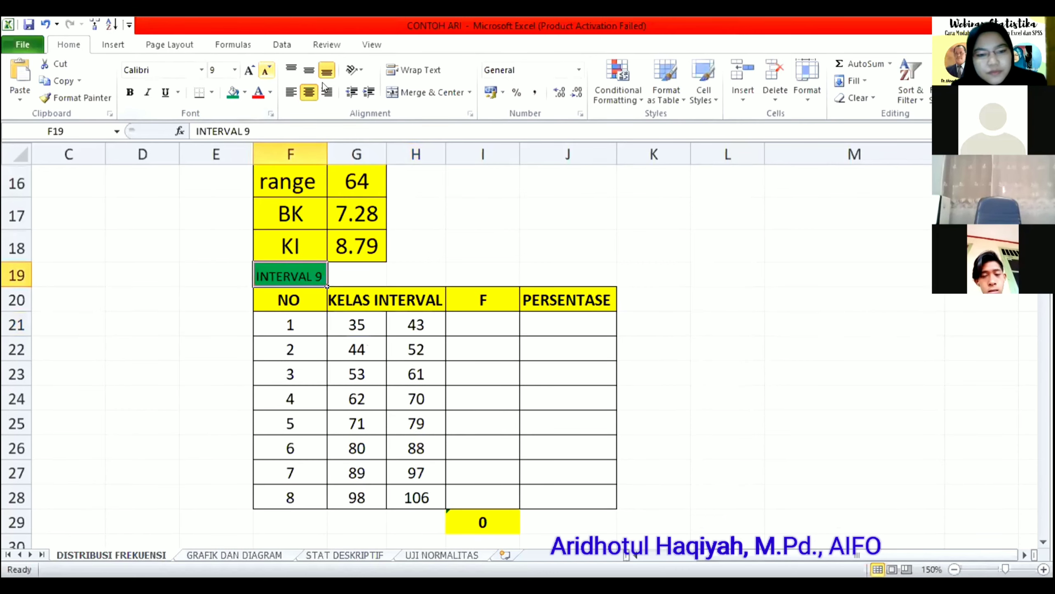
pyautogui.click(500, 187)
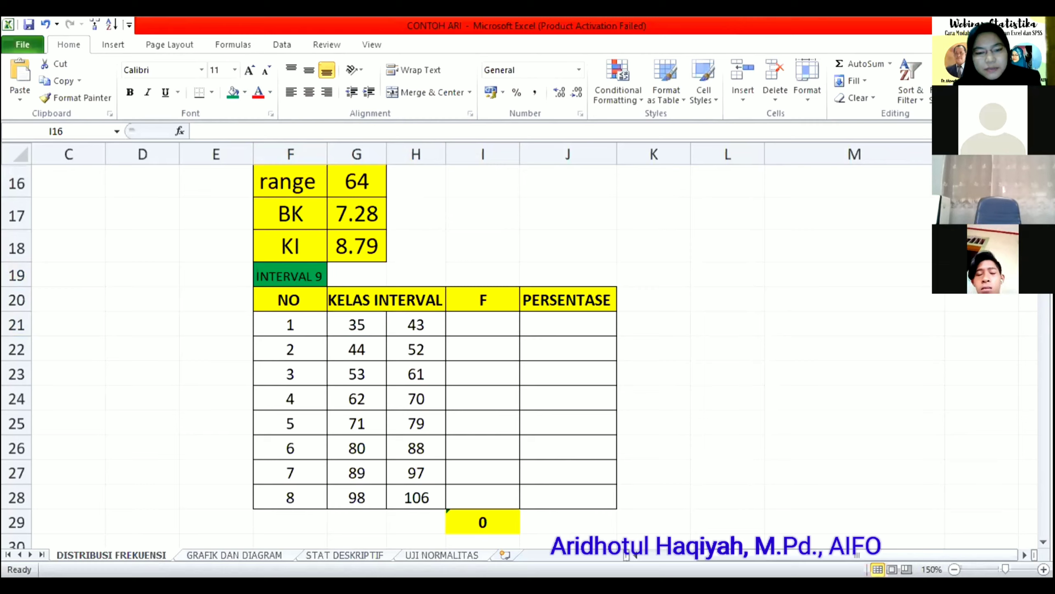
pyautogui.click(673, 355)
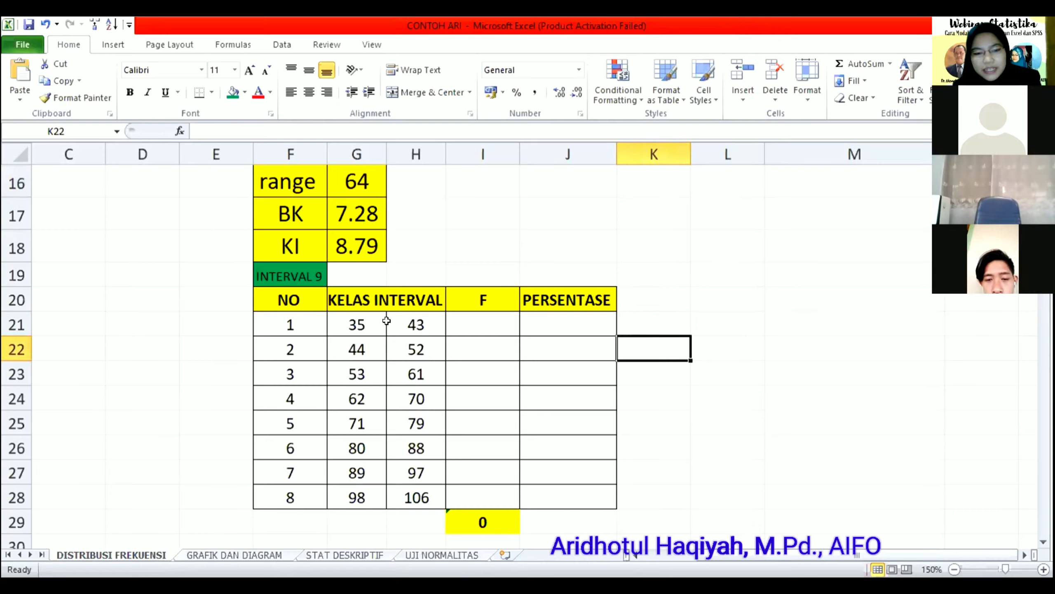
pyautogui.click(361, 321)
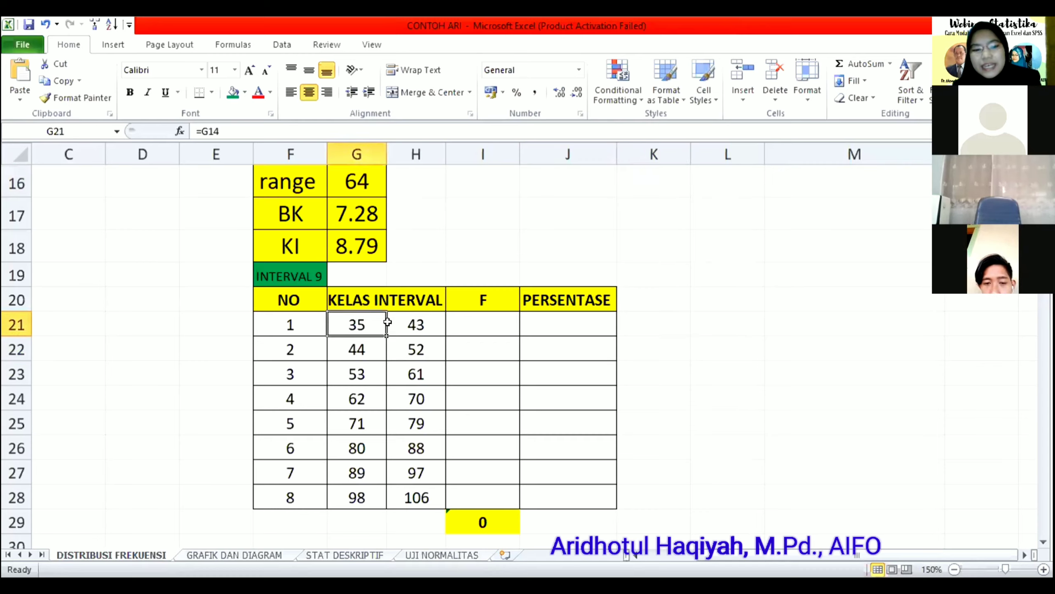
# Step: Examine the lower and upper limits of the first three class intervals in rows 21 to 23
pyautogui.click(401, 327)
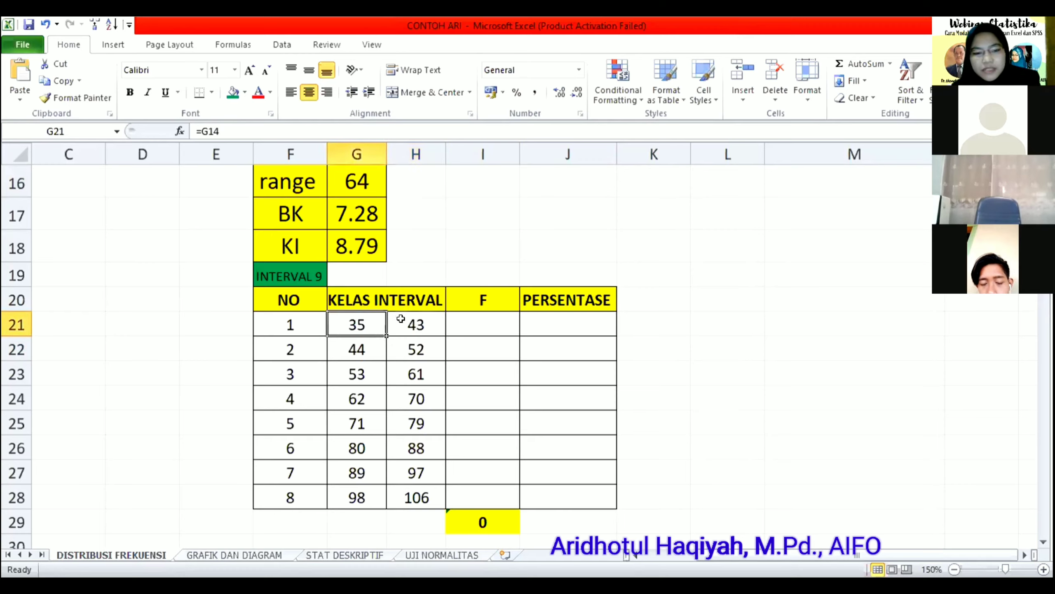
pyautogui.click(365, 344)
pyautogui.click(398, 343)
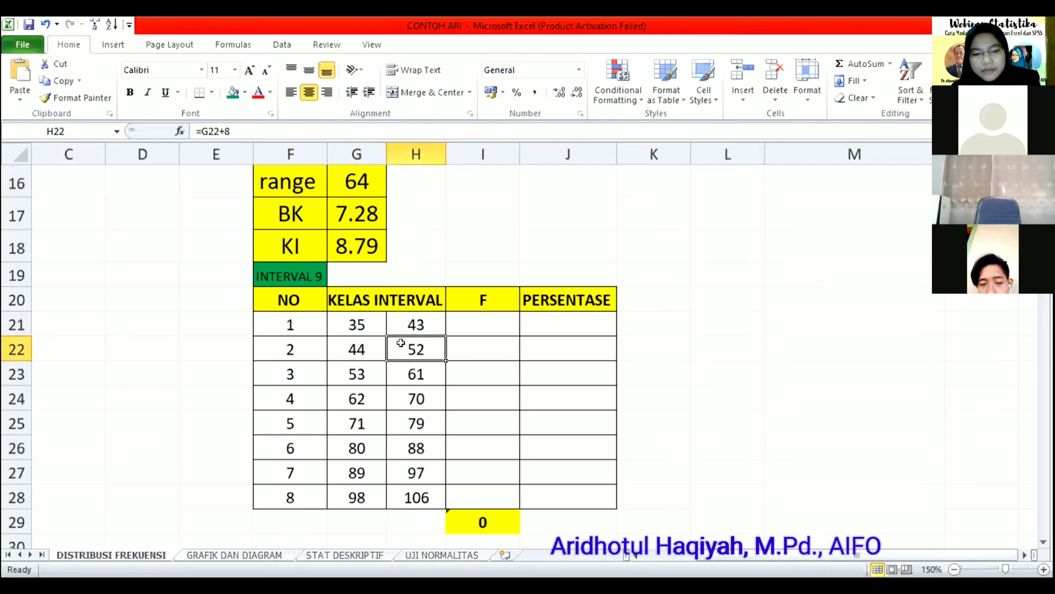
pyautogui.click(355, 366)
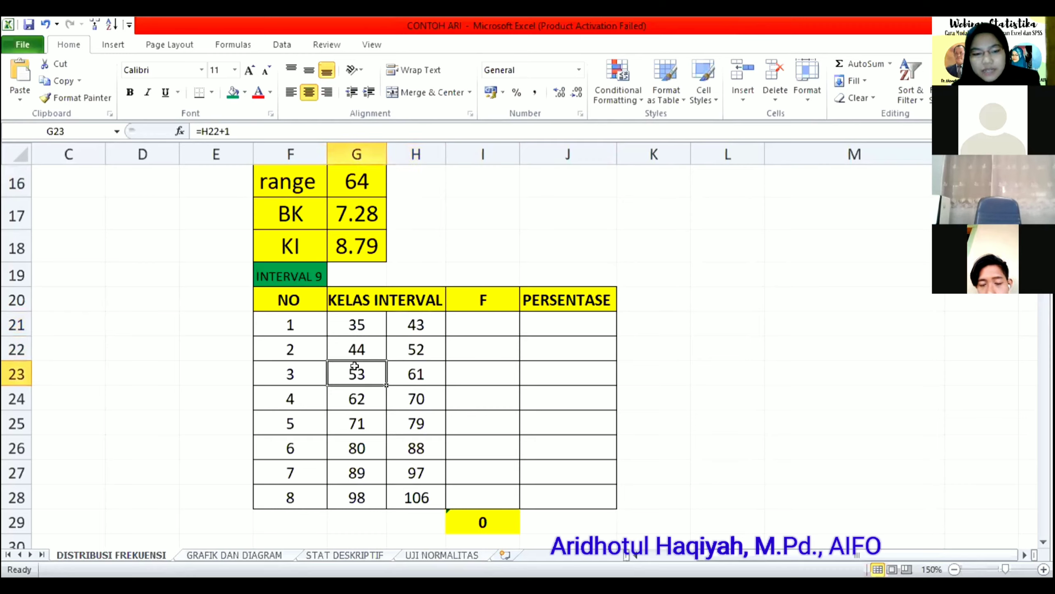
pyautogui.click(404, 368)
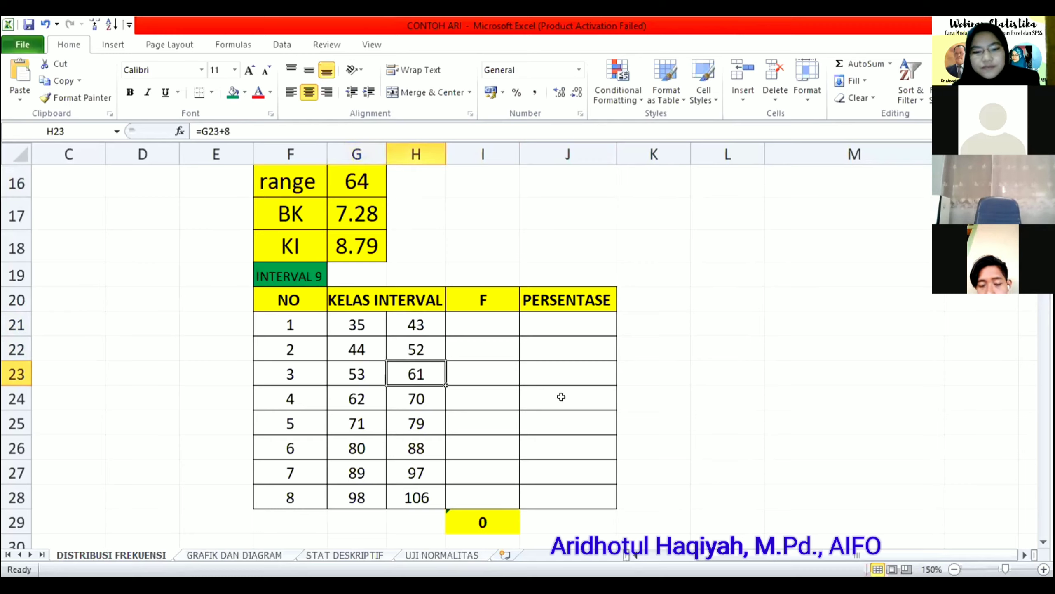
pyautogui.click(738, 352)
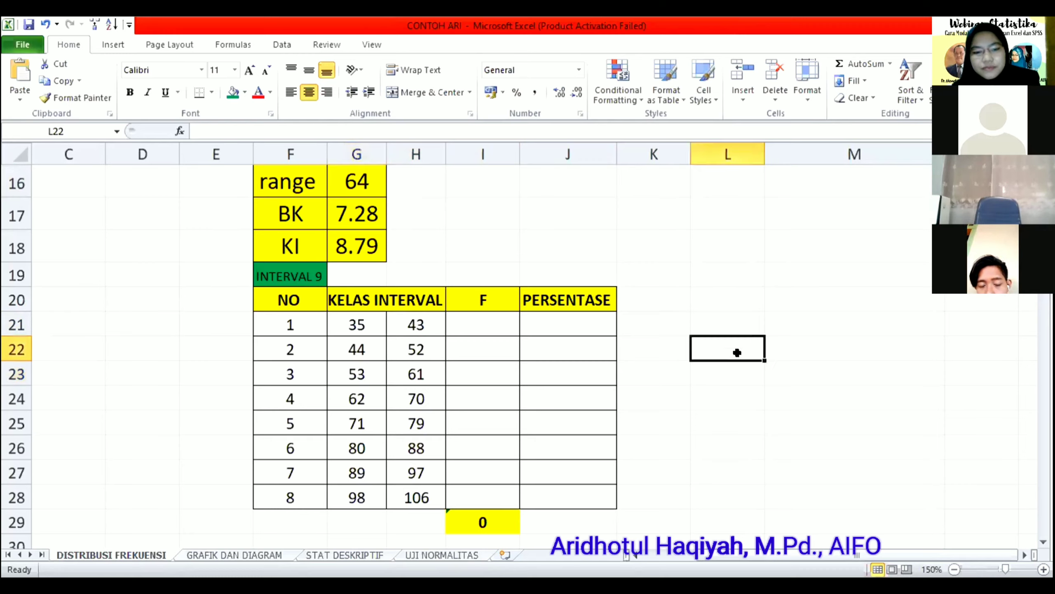
pyautogui.click(483, 324)
pyautogui.click(700, 242)
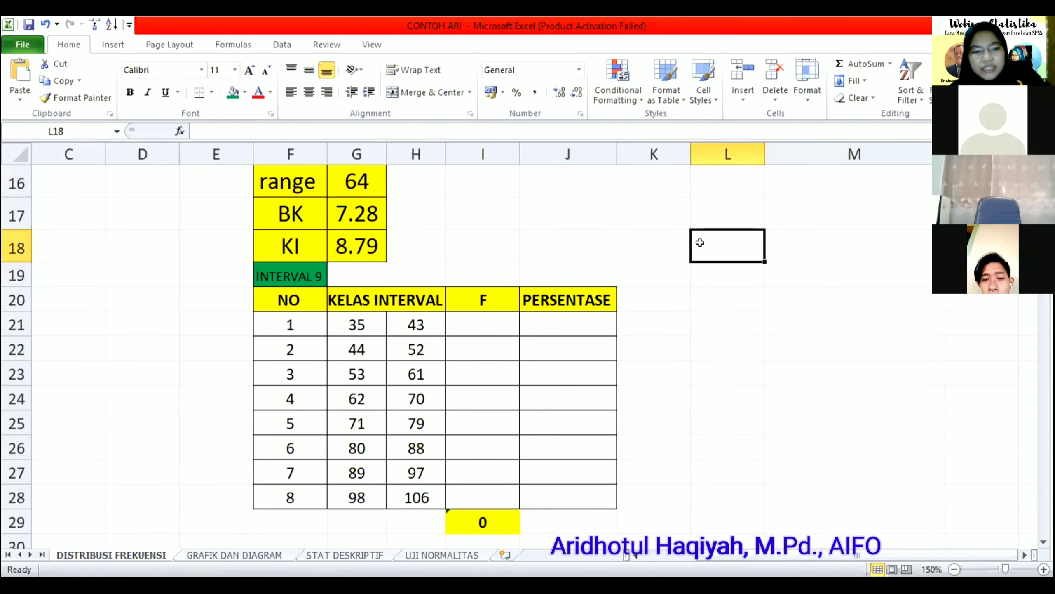
# Step: Give the scores in the first class interval, 35 in E6 and 38 in G4, a green fill
pyautogui.scroll(5, 699, 243)
pyautogui.click(219, 332)
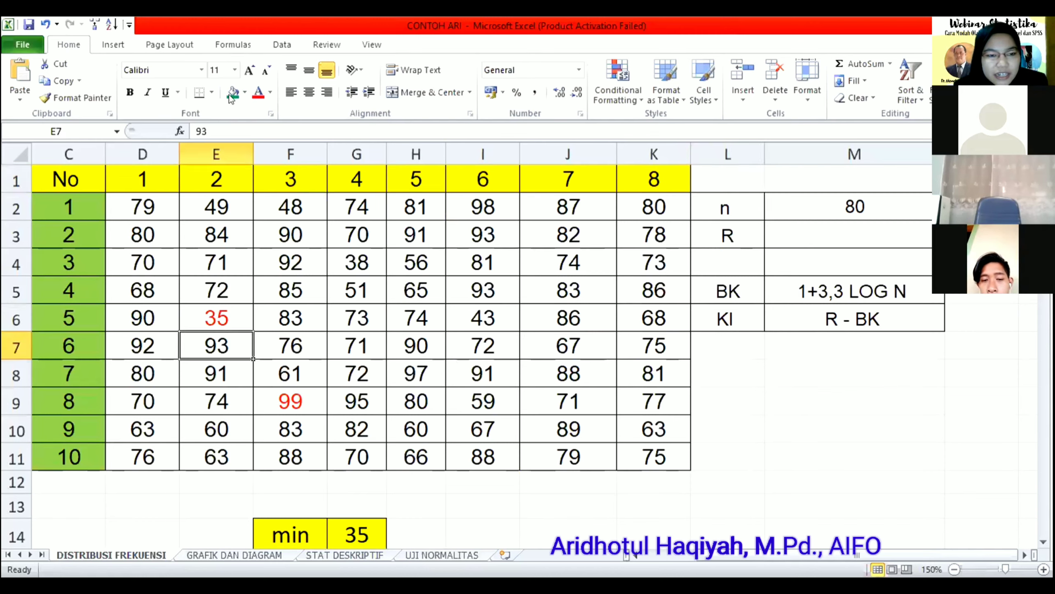
pyautogui.click(220, 319)
pyautogui.click(230, 95)
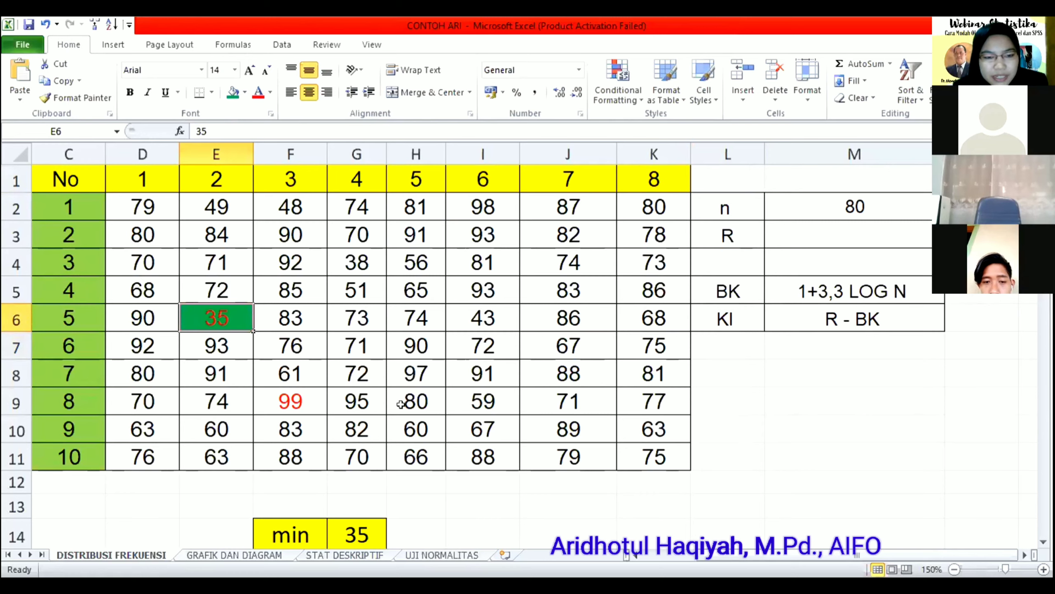
pyautogui.click(350, 256)
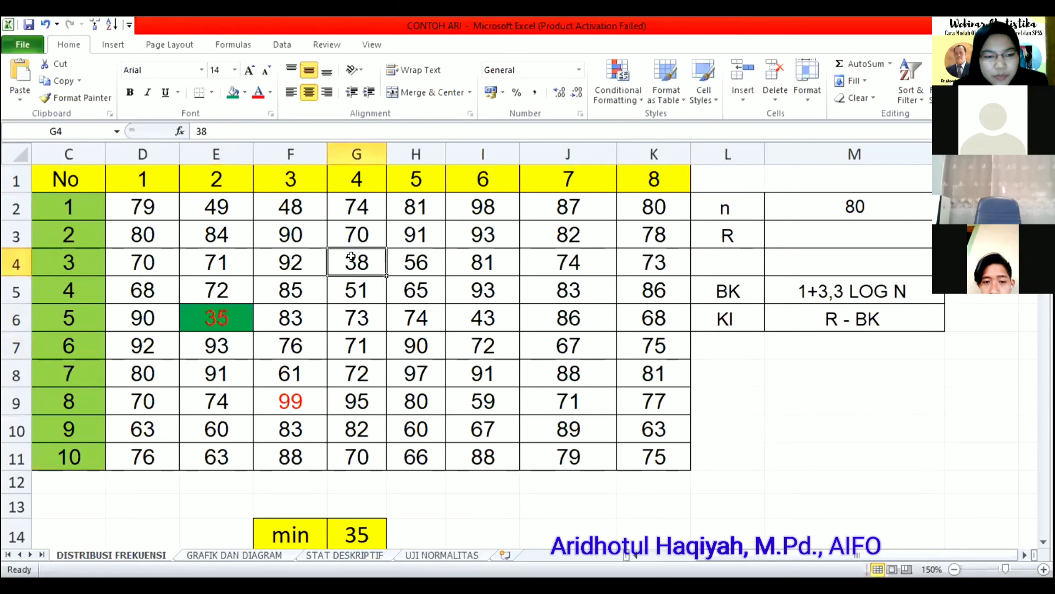
pyautogui.click(229, 94)
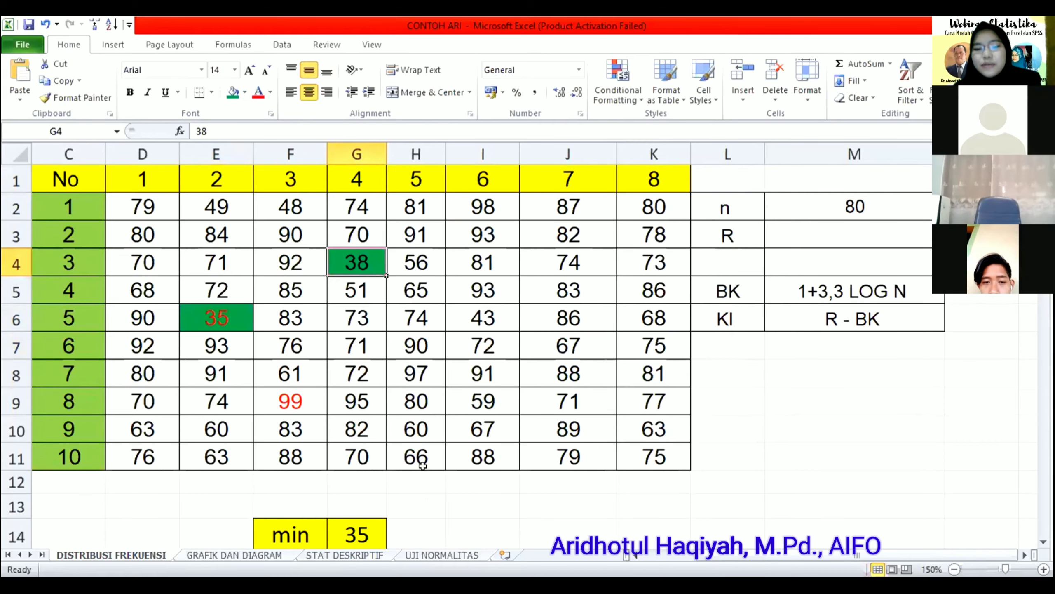
# Step: Select the empty frequency cells I21:I28 and start a FREQUENCY formula across them
pyautogui.click(549, 479)
pyautogui.press('Down')
pyautogui.press('Down')
pyautogui.press('Down')
pyautogui.press('Down')
pyautogui.press('Down')
pyautogui.press('Down')
pyautogui.press('Down')
pyautogui.press('Down')
pyautogui.press('Down')
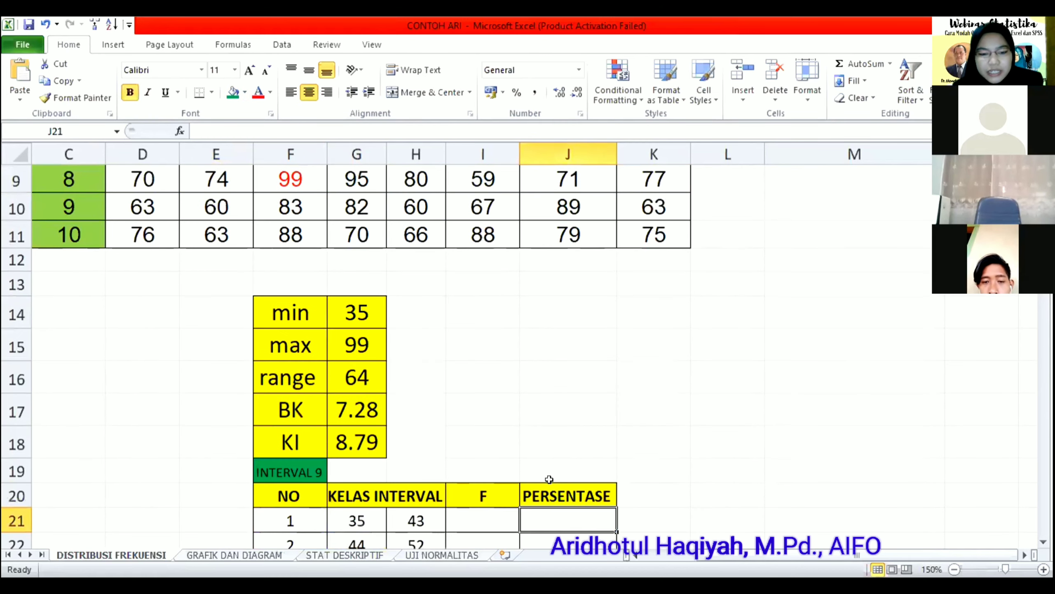
pyautogui.press('Down')
pyautogui.press('Down')
pyautogui.press('Down')
pyautogui.press('Down')
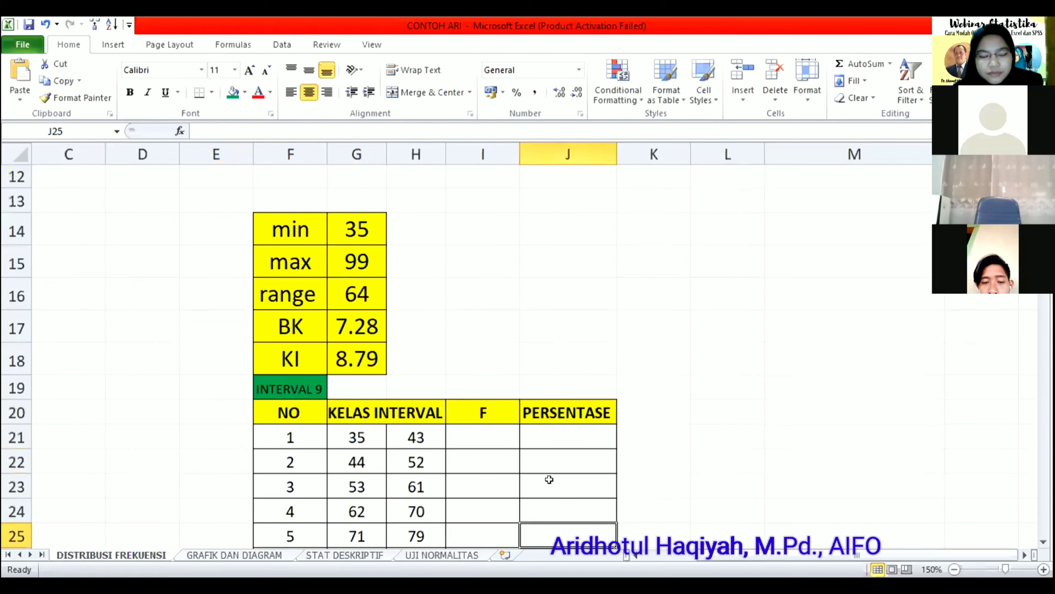
pyautogui.click(464, 430)
pyautogui.moveTo(464, 430); pyautogui.dragTo(473, 491)
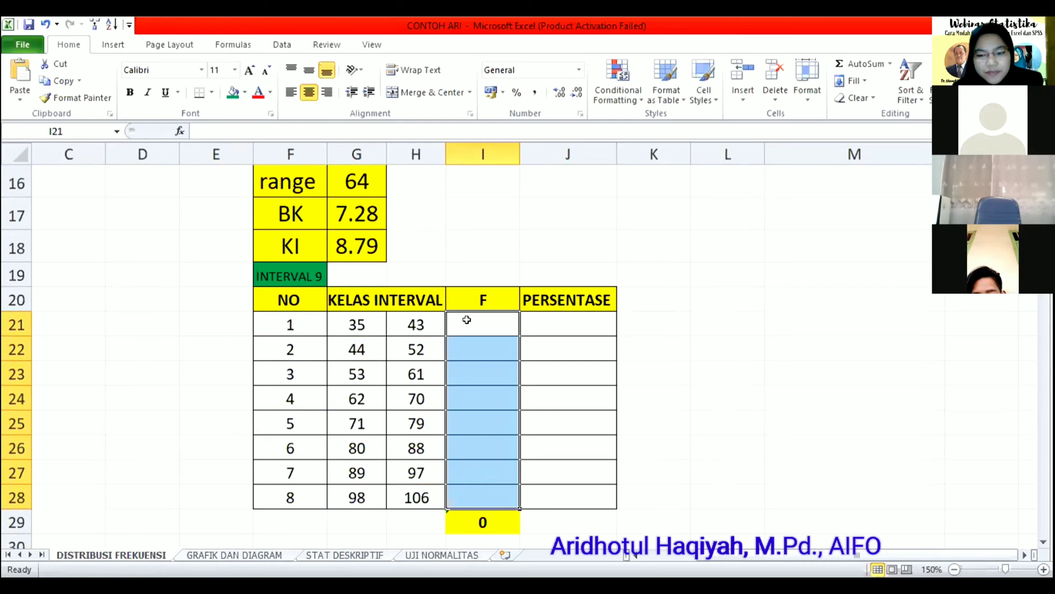
pyautogui.moveTo(467, 319); pyautogui.dragTo(473, 493)
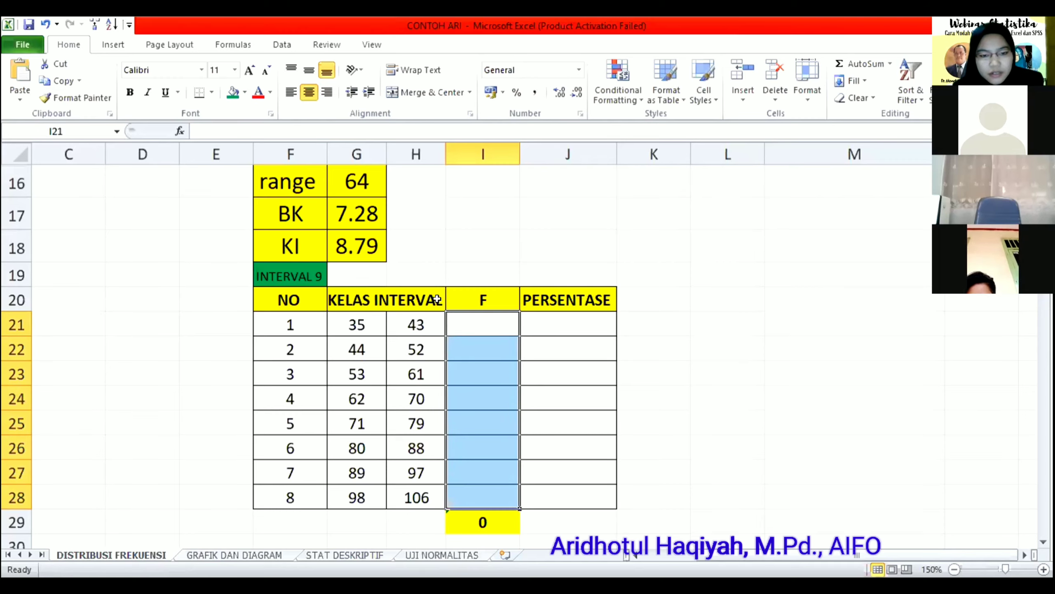
pyautogui.click(222, 127)
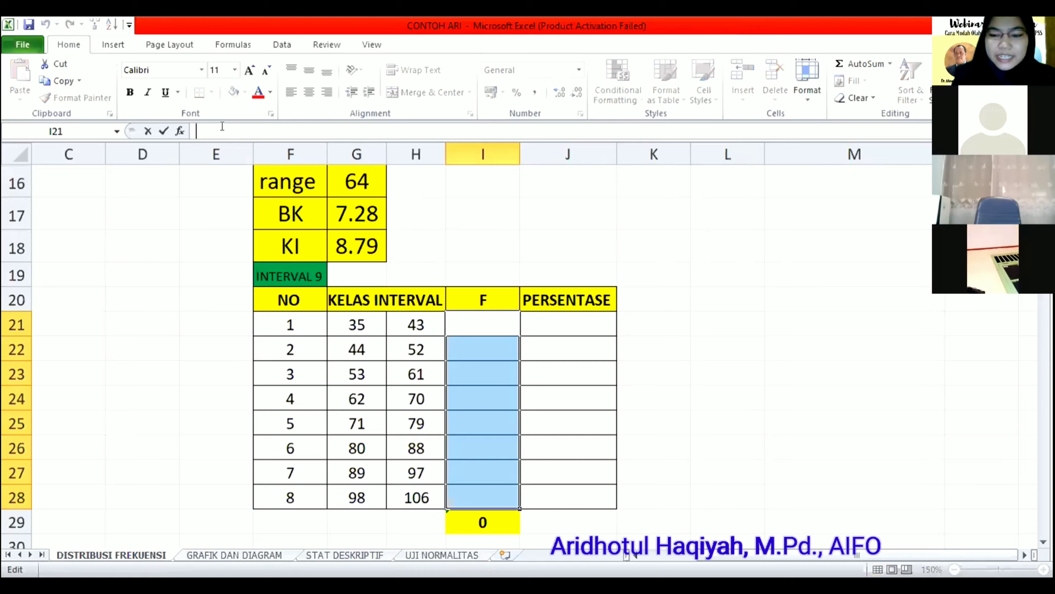
pyautogui.write('=')
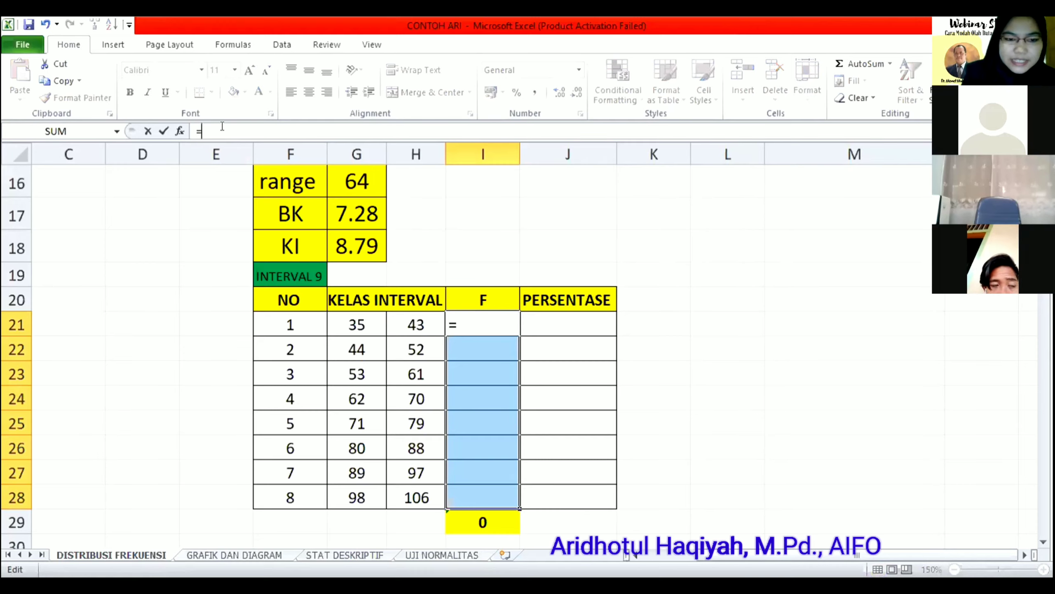
pyautogui.write('FRE')
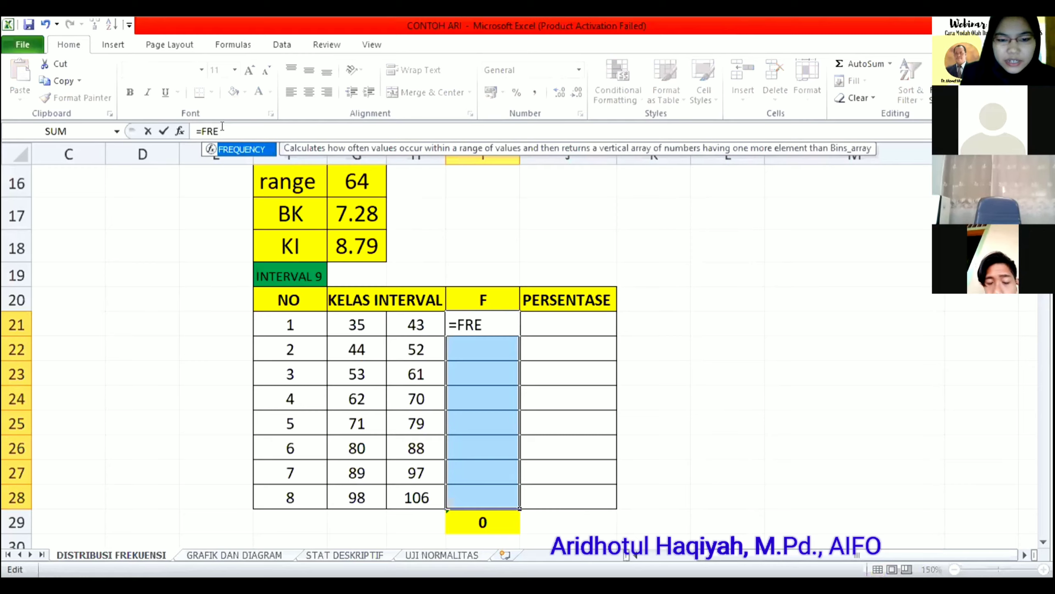
pyautogui.doubleClick(242, 148)
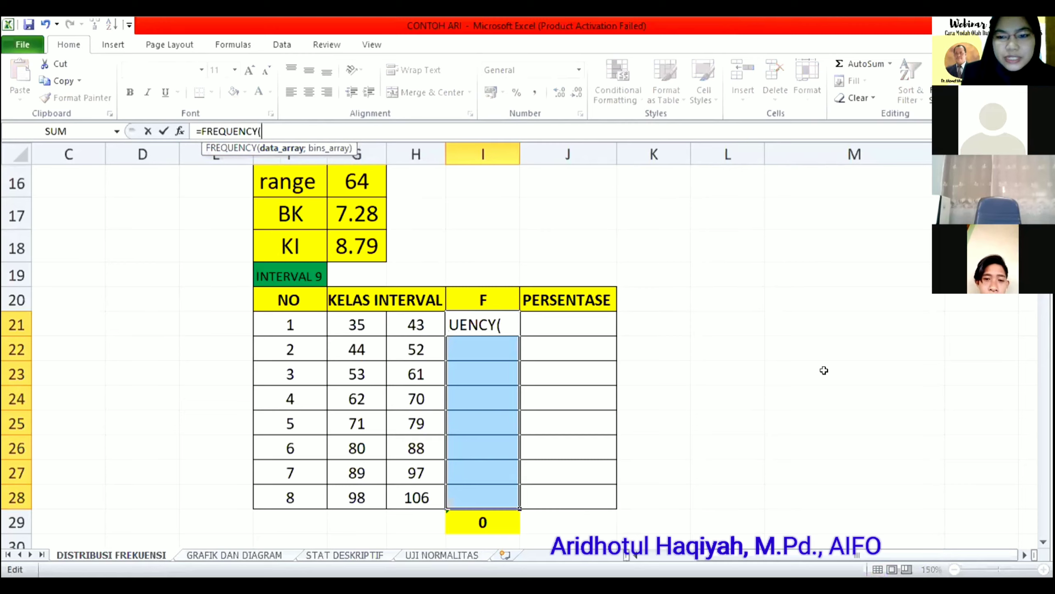
pyautogui.click(708, 244)
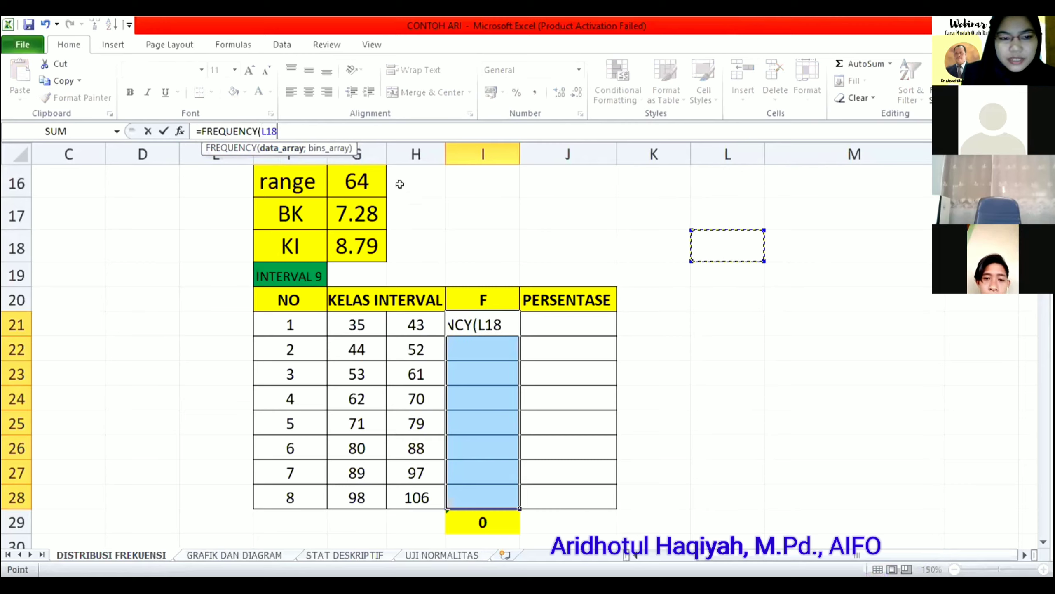
pyautogui.press('BackSpace')
pyautogui.press('BackSpace')
pyautogui.press('BackSpace')
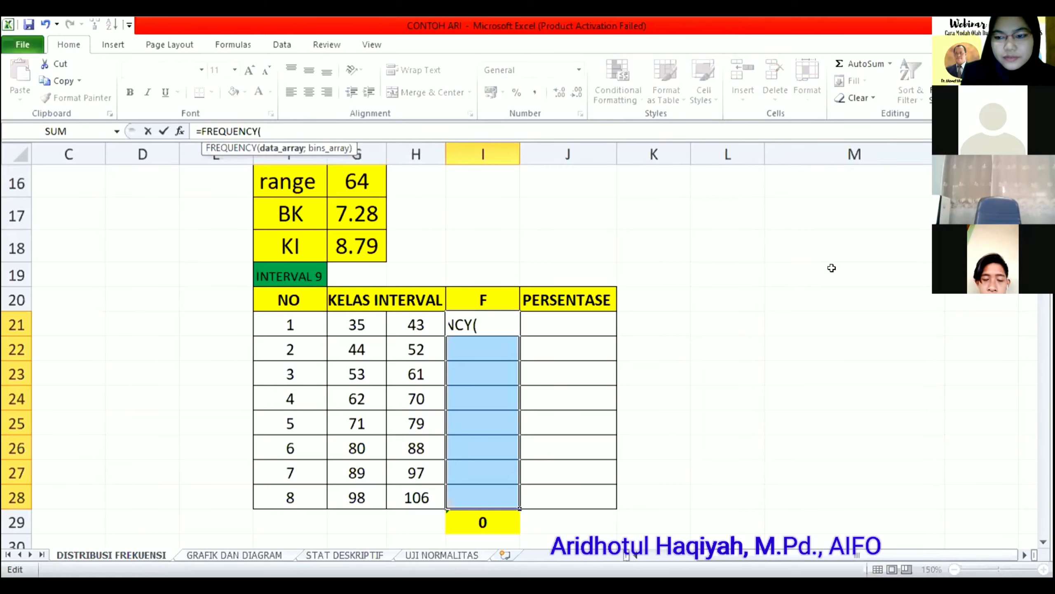
# Step: Complete the FREQUENCY formula with scores D2:K11 as data and upper limits H21:H28 as bins, entering it as an array formula in I21:I28
pyautogui.scroll(5, 451, 502)
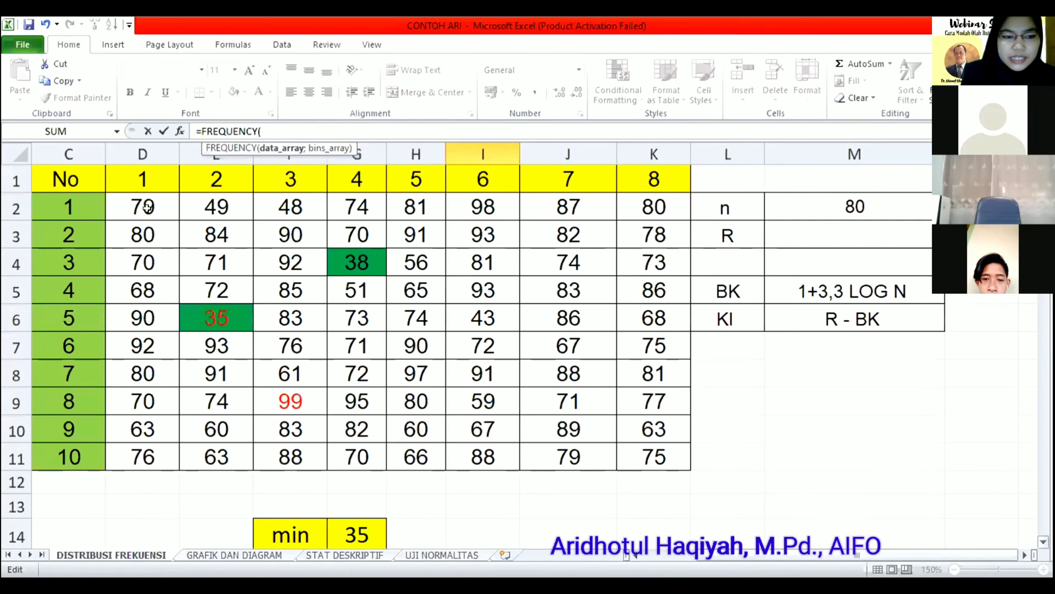
pyautogui.click(167, 208)
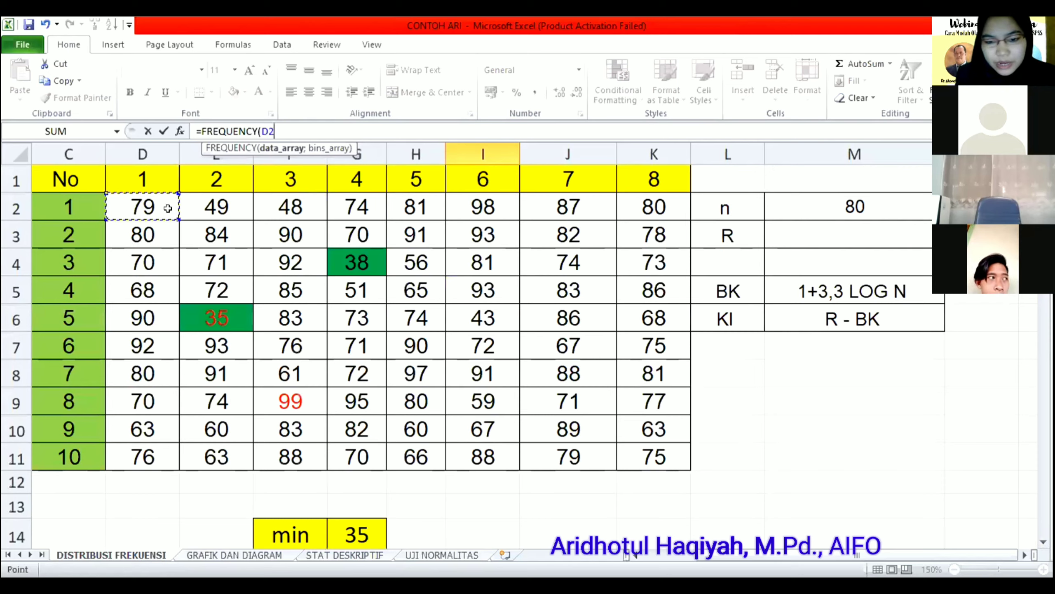
pyautogui.keyDown('shift'); pyautogui.click(675, 455); pyautogui.keyUp('shift')
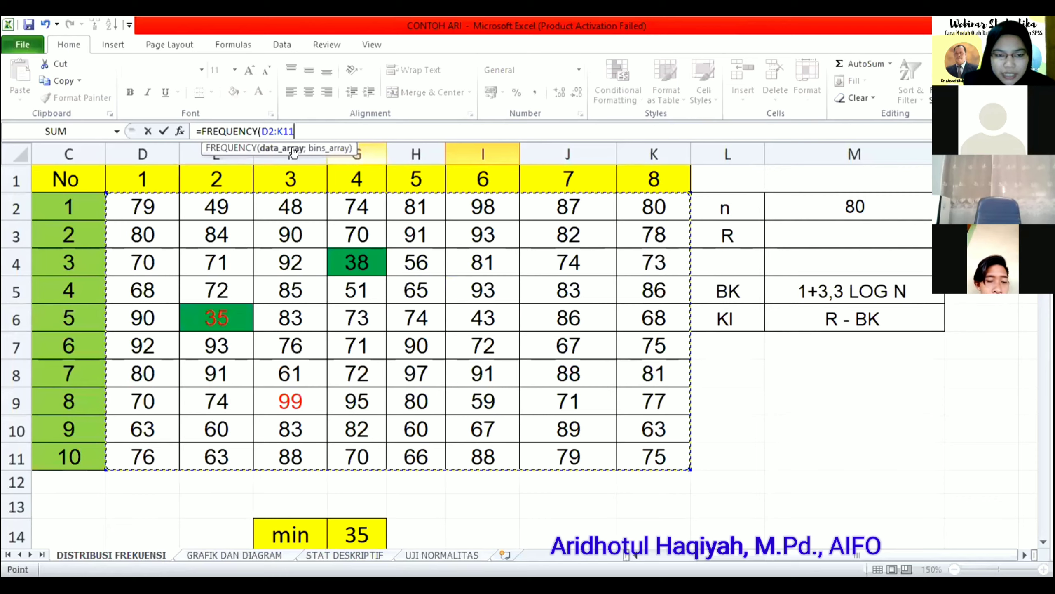
pyautogui.write(';')
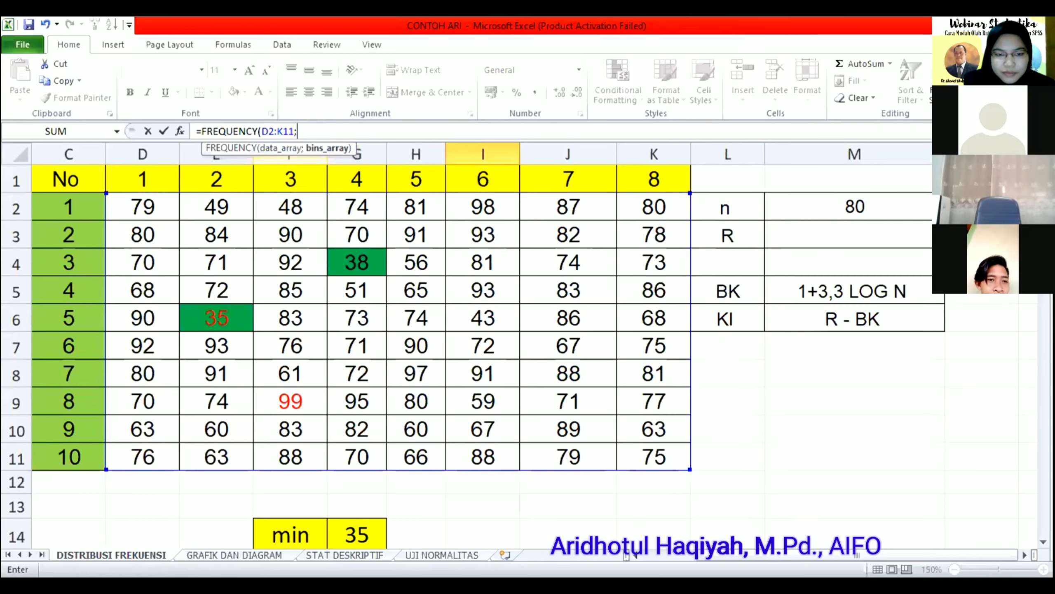
pyautogui.scroll(-3, 346, 360)
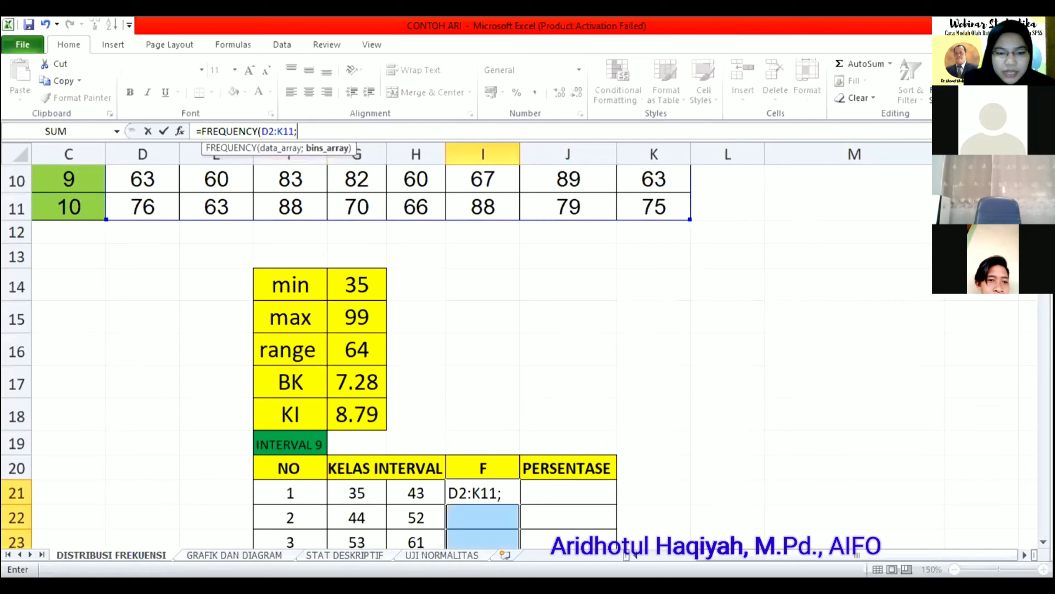
pyautogui.scroll(-3, 563, 257)
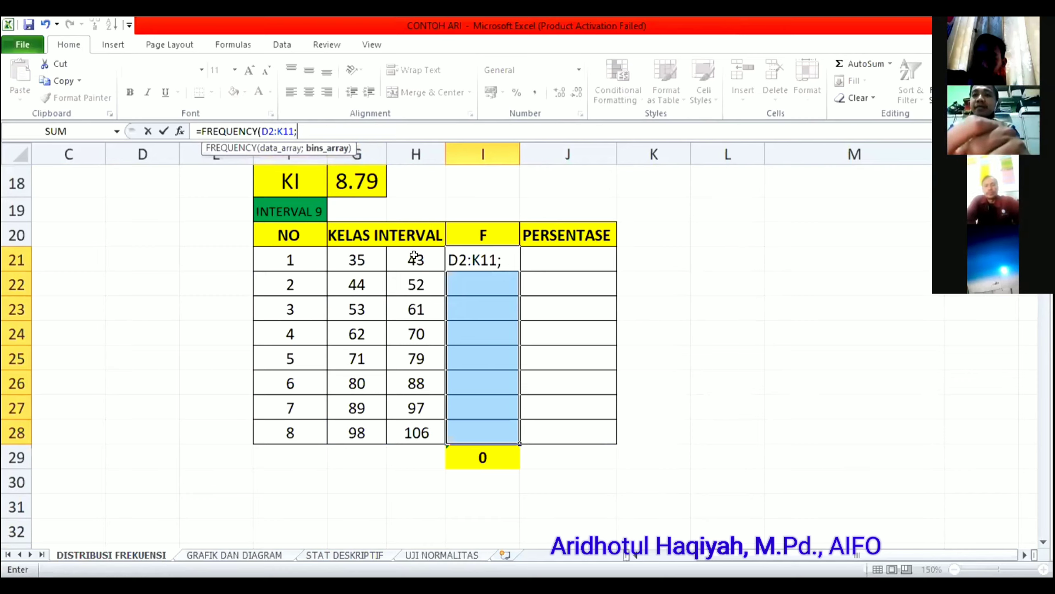
pyautogui.moveTo(414, 255); pyautogui.dragTo(417, 428)
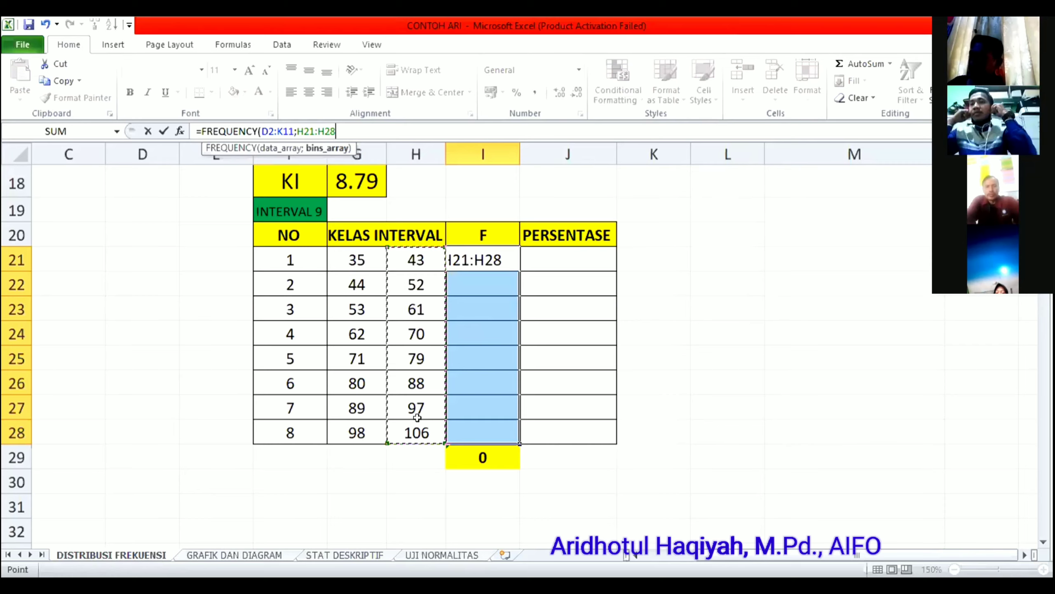
pyautogui.write(')')
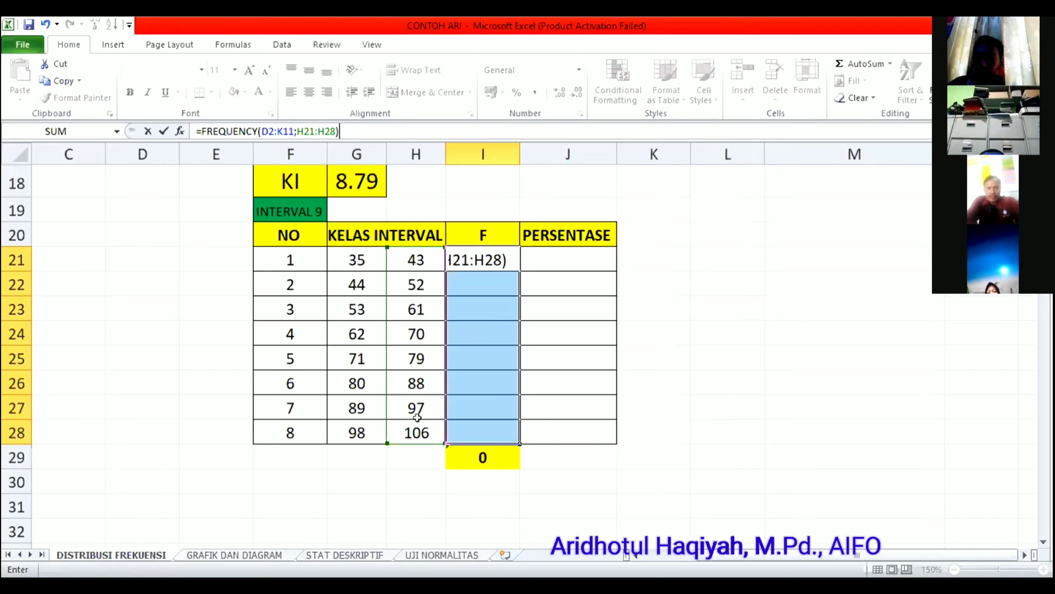
pyautogui.hotkey('ctrl', 'shift', 'Return')
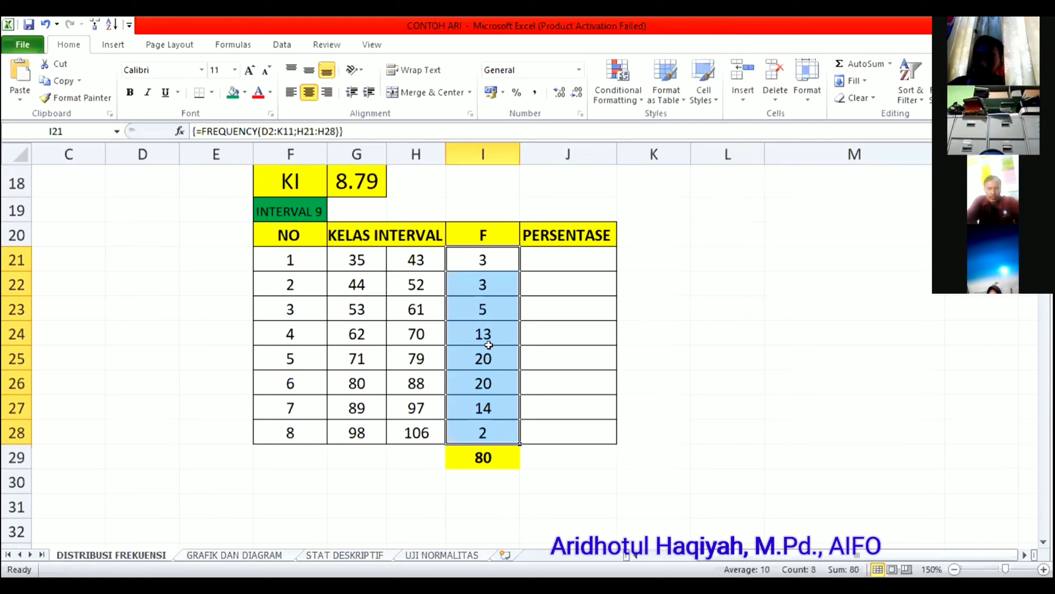
# Step: Clear the existing total in I29 below the F column
pyautogui.click(479, 453)
pyautogui.press('Delete')
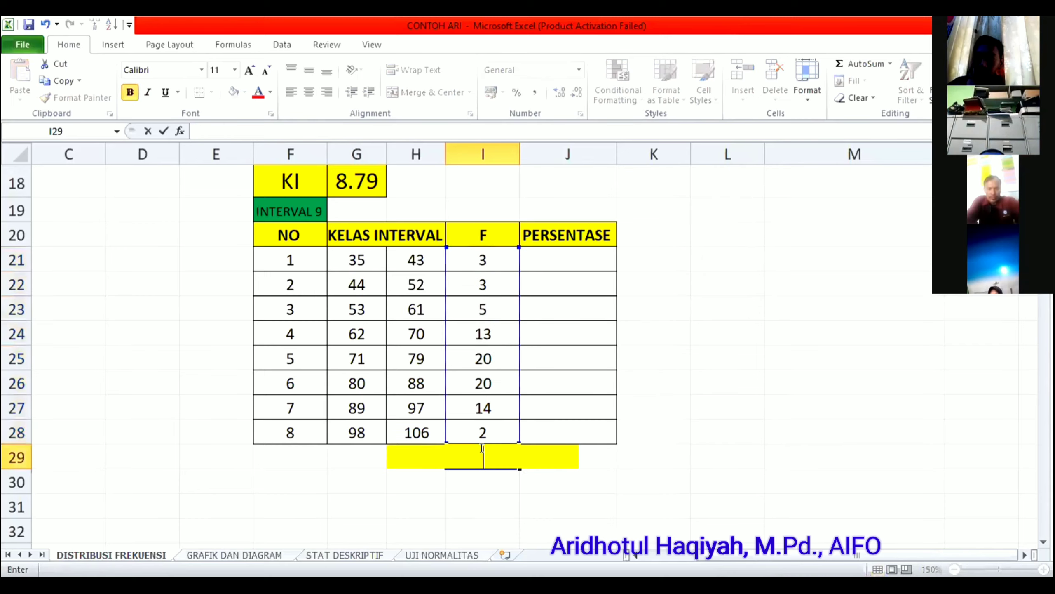
pyautogui.click(821, 400)
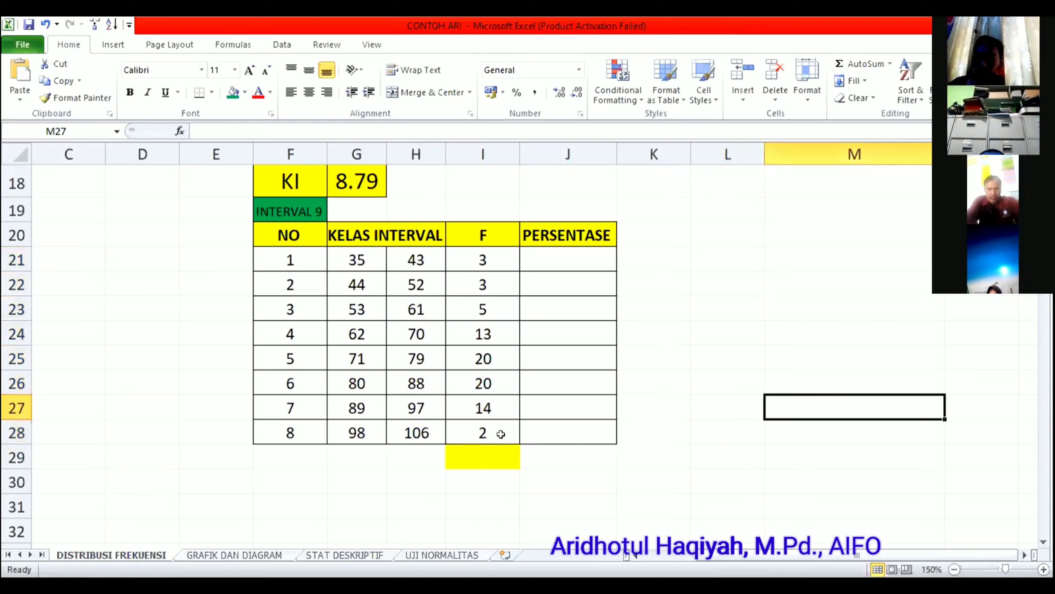
# Step: Total the frequencies in I29 with a SUM formula over I21:I28
pyautogui.click(486, 446)
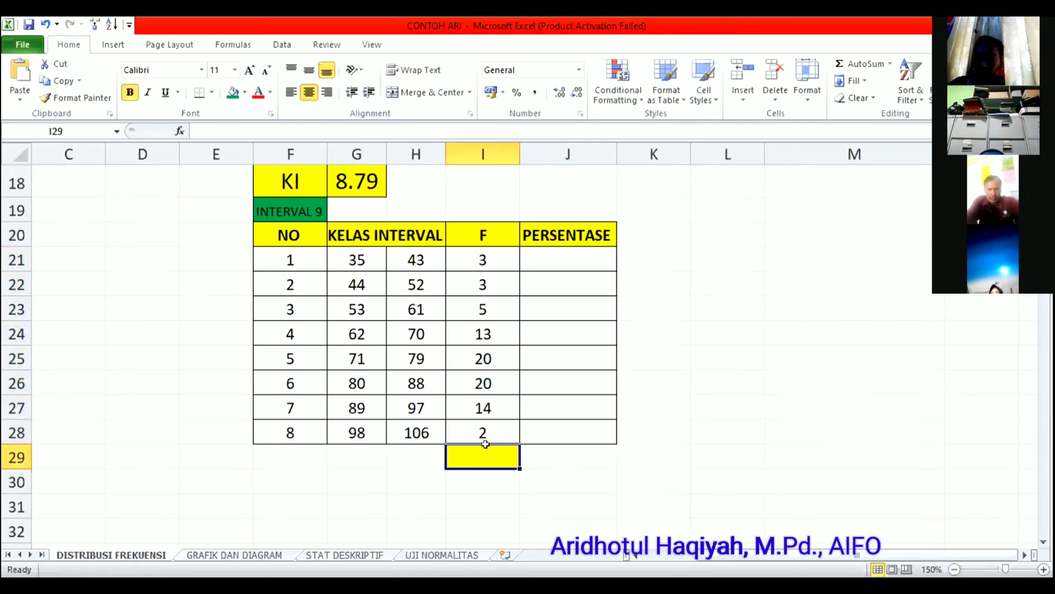
pyautogui.write('=')
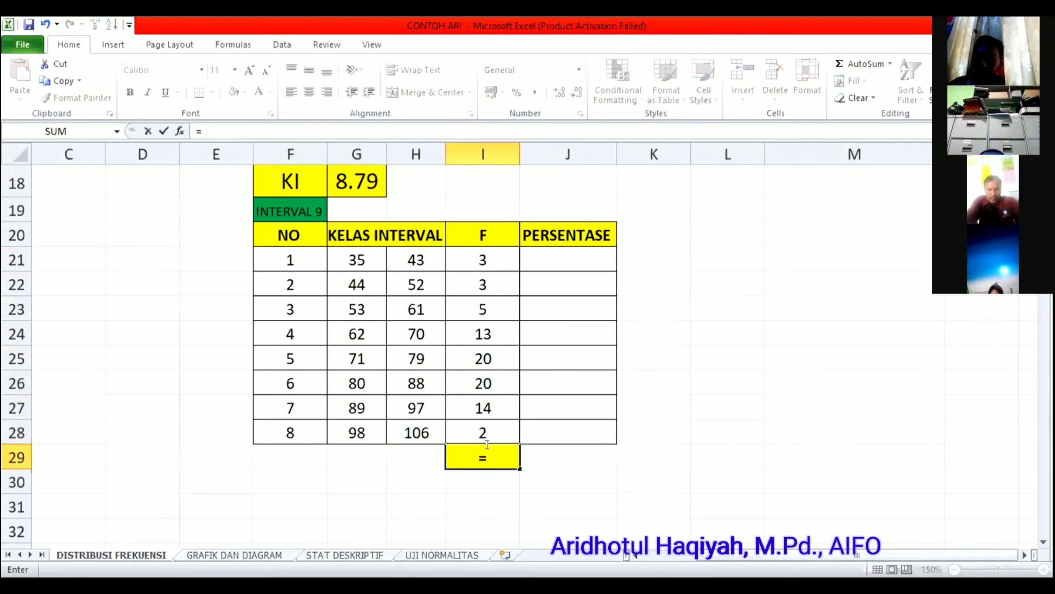
pyautogui.write('SUM')
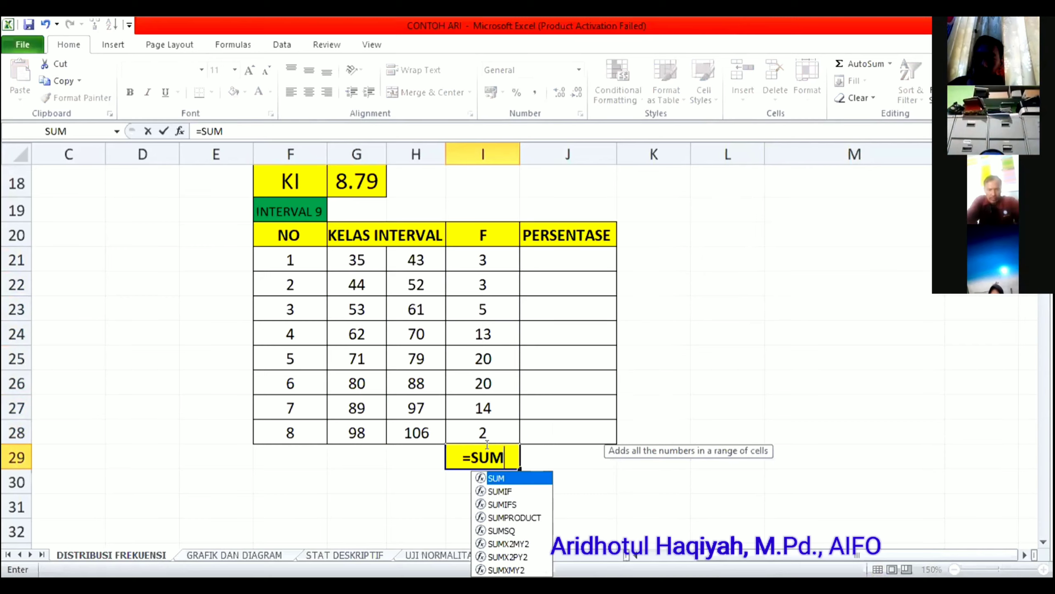
pyautogui.write('(')
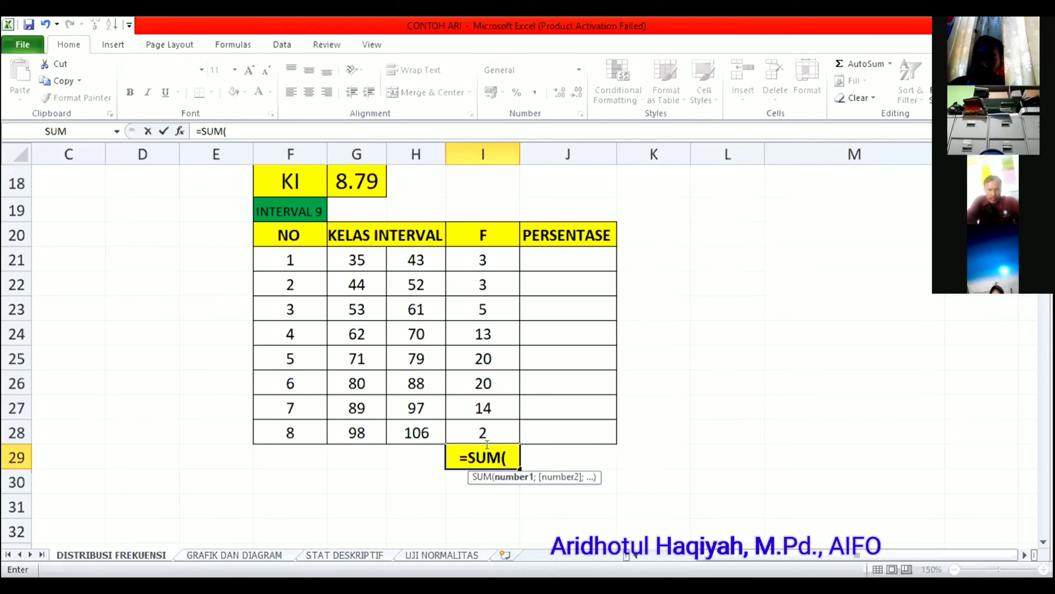
pyautogui.click(484, 257)
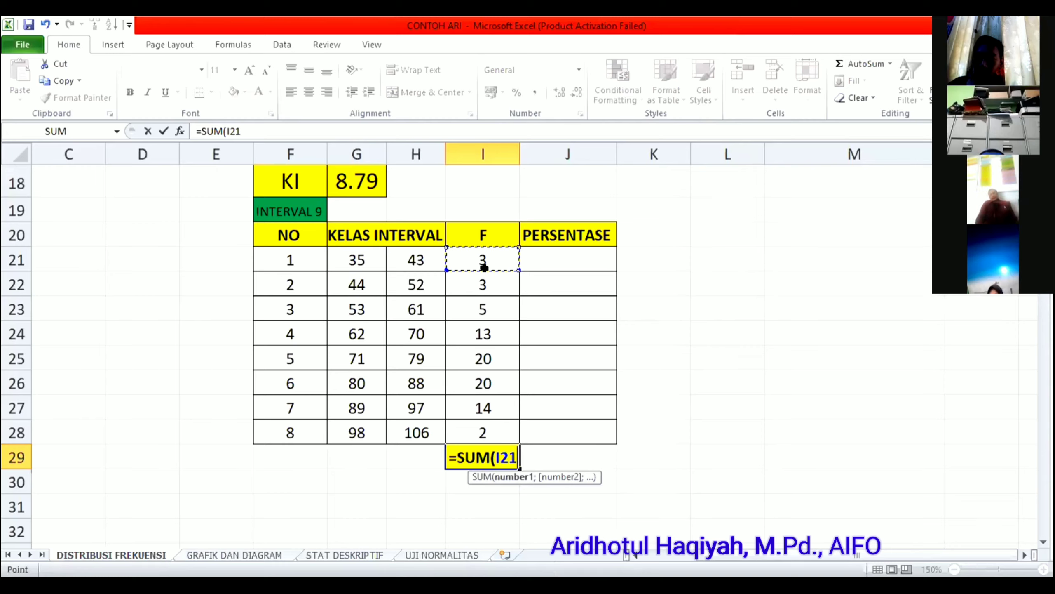
pyautogui.moveTo(485, 267); pyautogui.dragTo(484, 431)
pyautogui.press('Return')
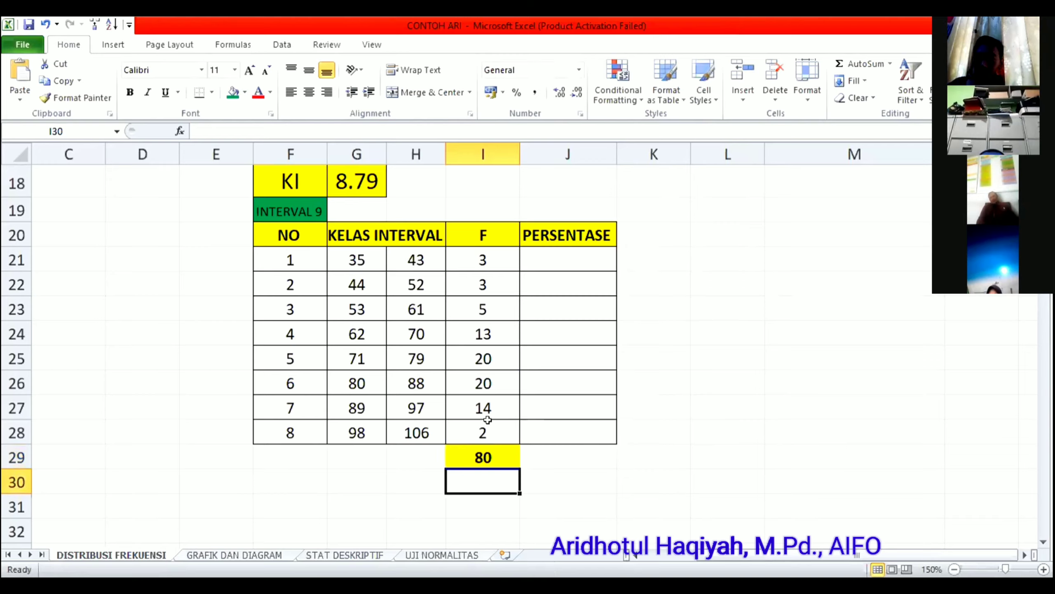
pyautogui.click(744, 225)
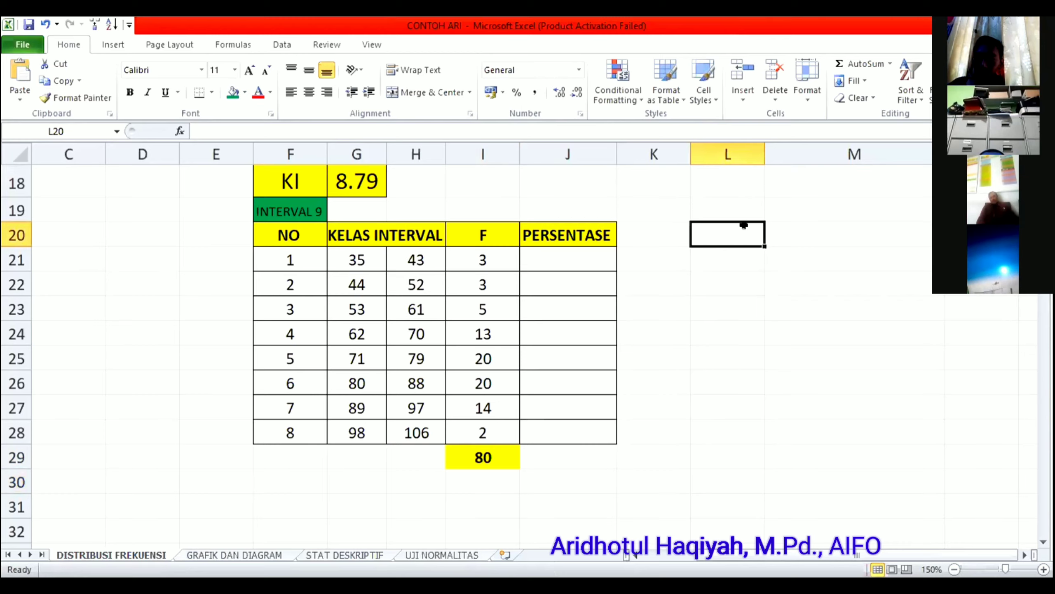
pyautogui.write('+')
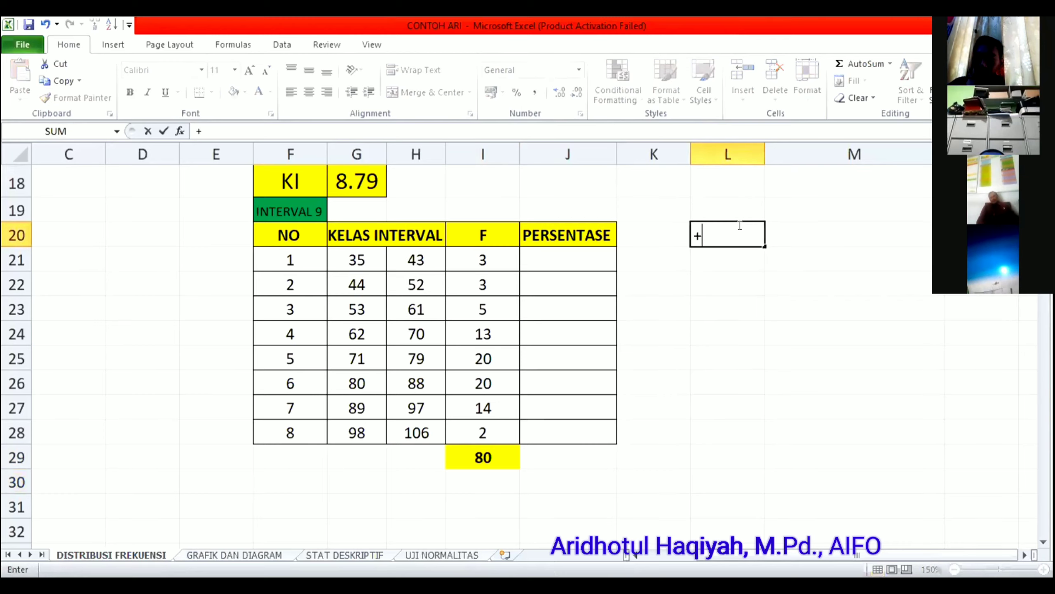
pyautogui.click(788, 232)
pyautogui.press('BackSpace')
pyautogui.press('BackSpace')
pyautogui.press('BackSpace')
pyautogui.press('Return')
pyautogui.click(795, 233)
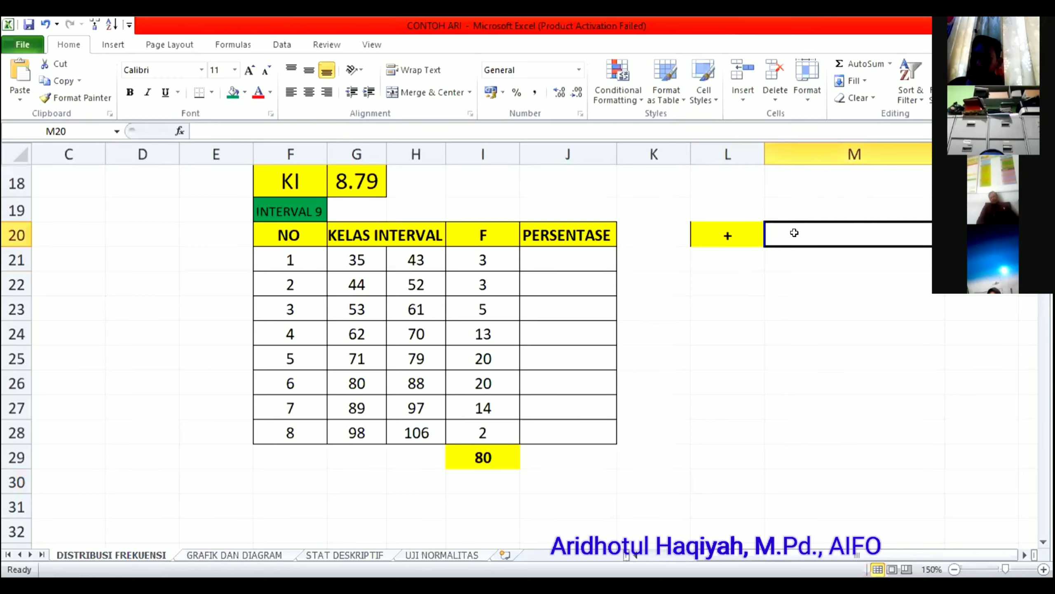
pyautogui.write('S')
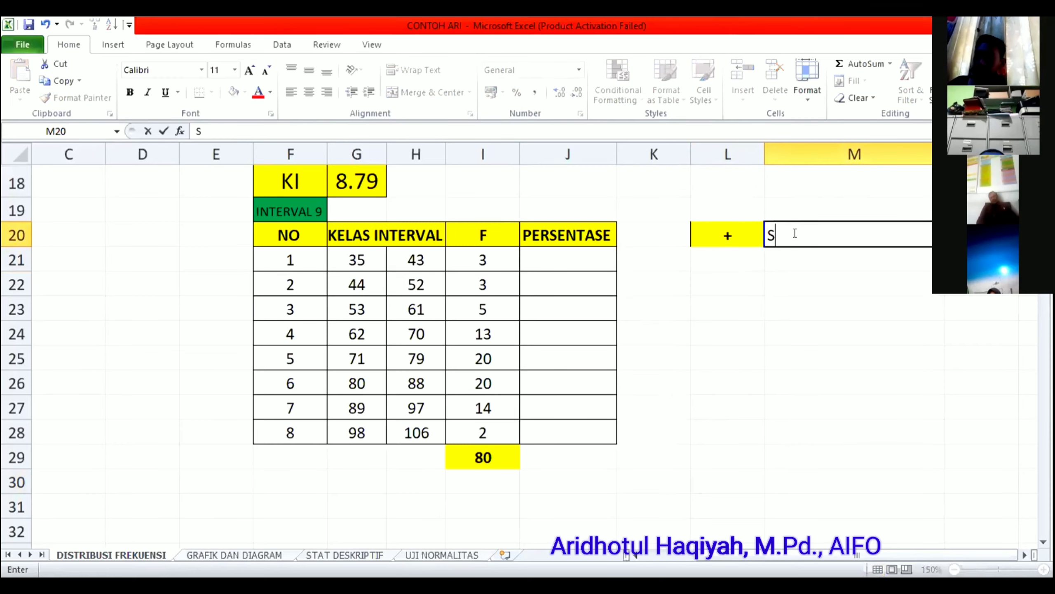
pyautogui.press('BackSpace')
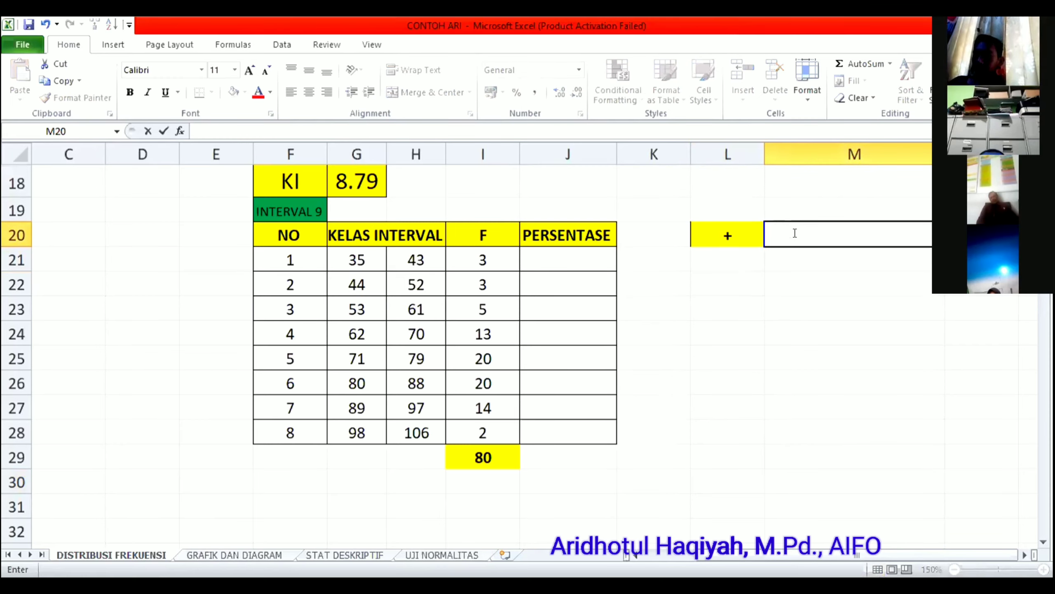
# Step: Start a formula notes table beside the frequency table with "juMLAH" in L20 and "sum" in M20
pyautogui.click(727, 233)
pyautogui.press('BackSpace')
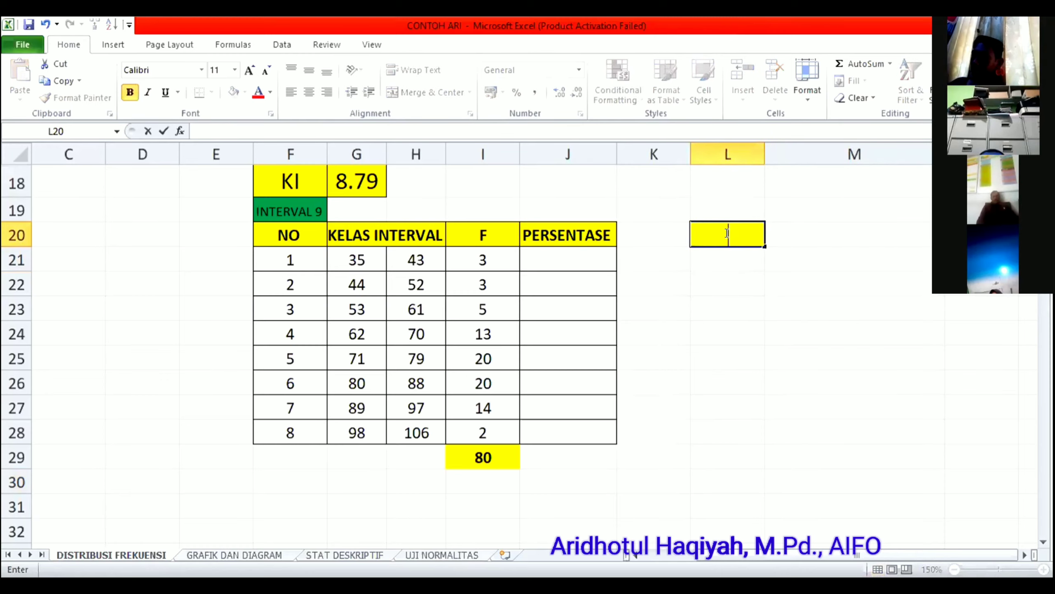
pyautogui.write('ju')
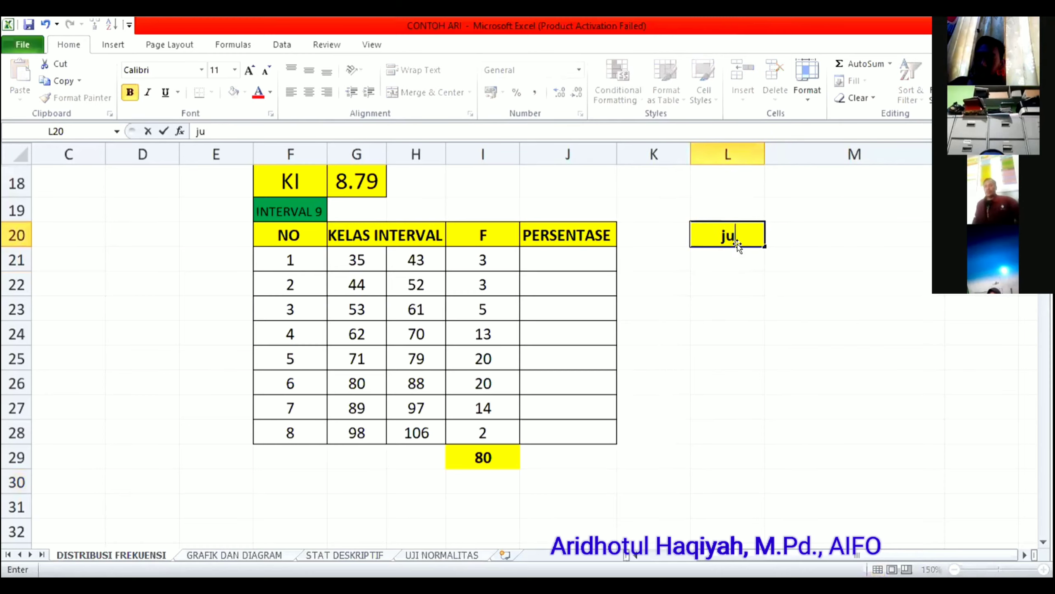
pyautogui.write('MLAH')
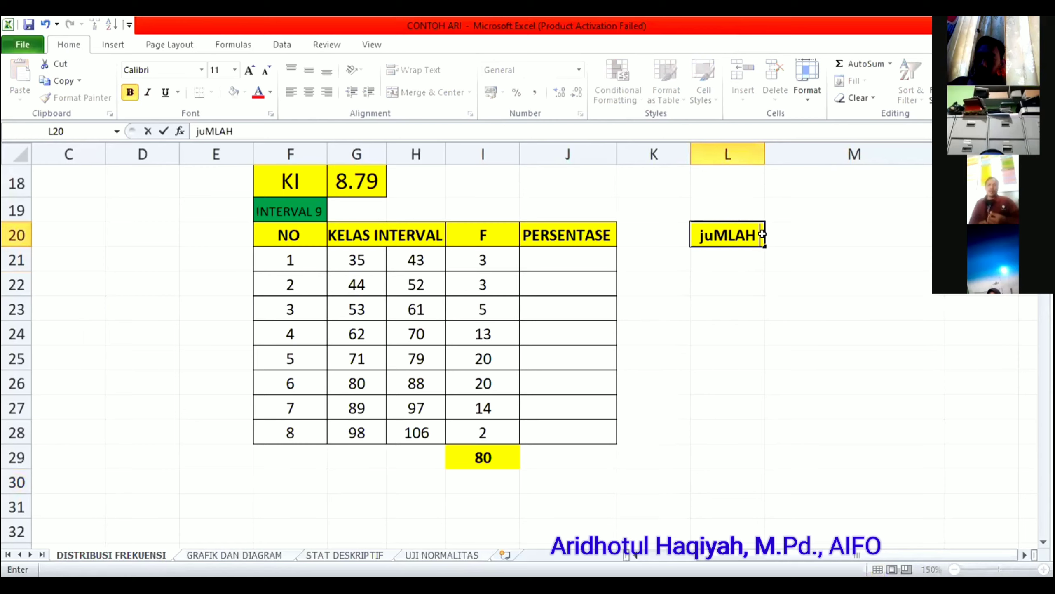
pyautogui.click(773, 231)
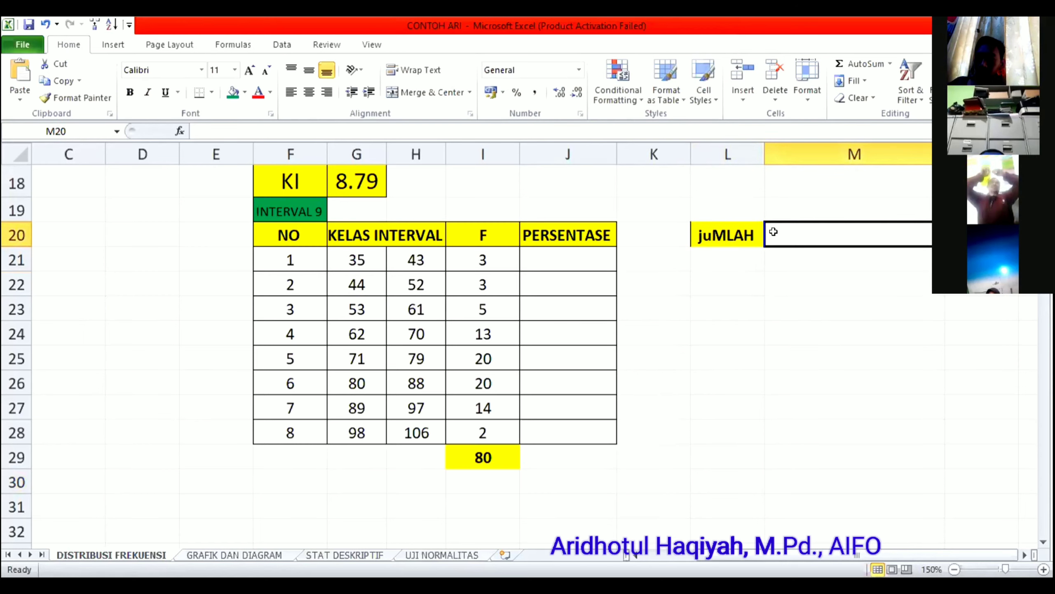
pyautogui.write('=s')
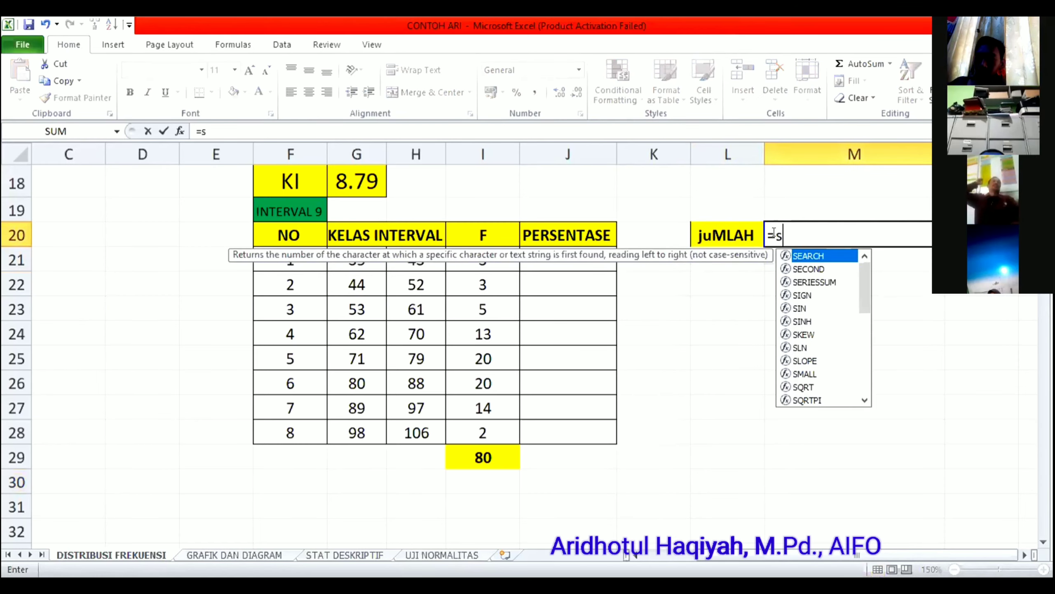
pyautogui.press('BackSpace')
pyautogui.press('BackSpace')
pyautogui.write('sum')
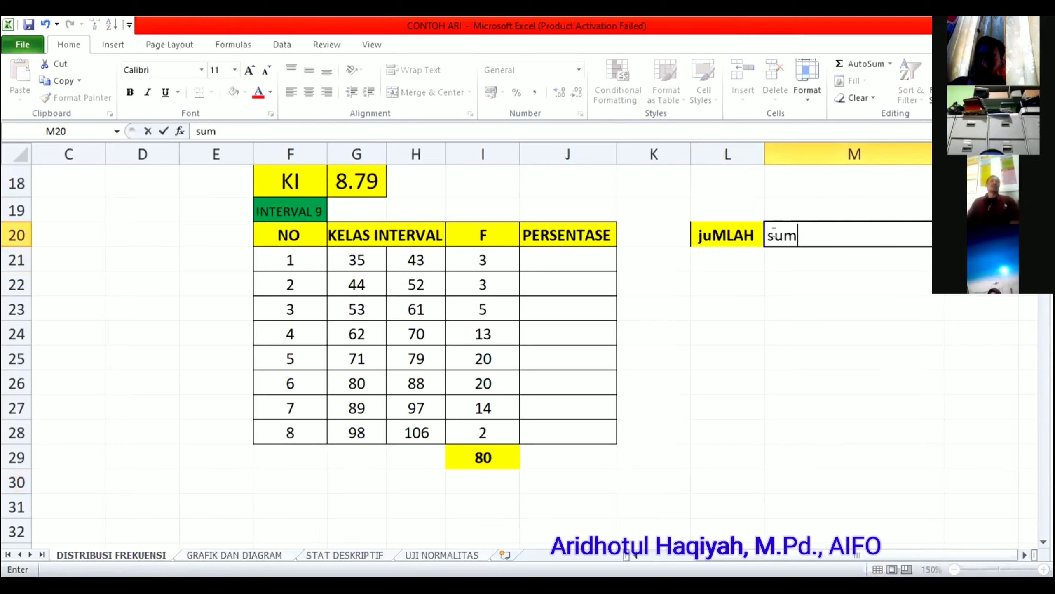
pyautogui.click(810, 210)
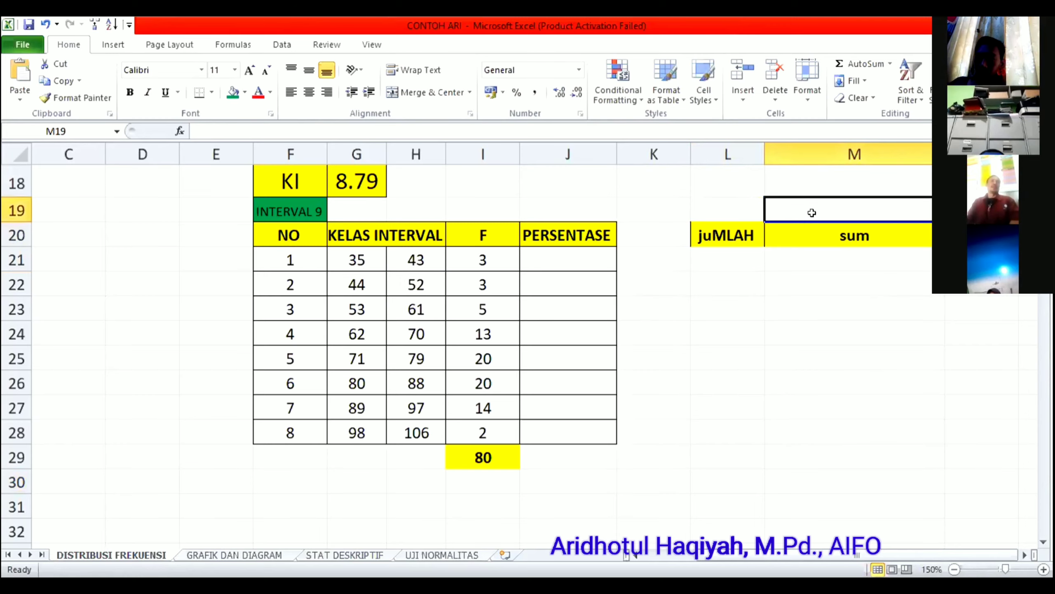
pyautogui.click(807, 233)
pyautogui.click(731, 234)
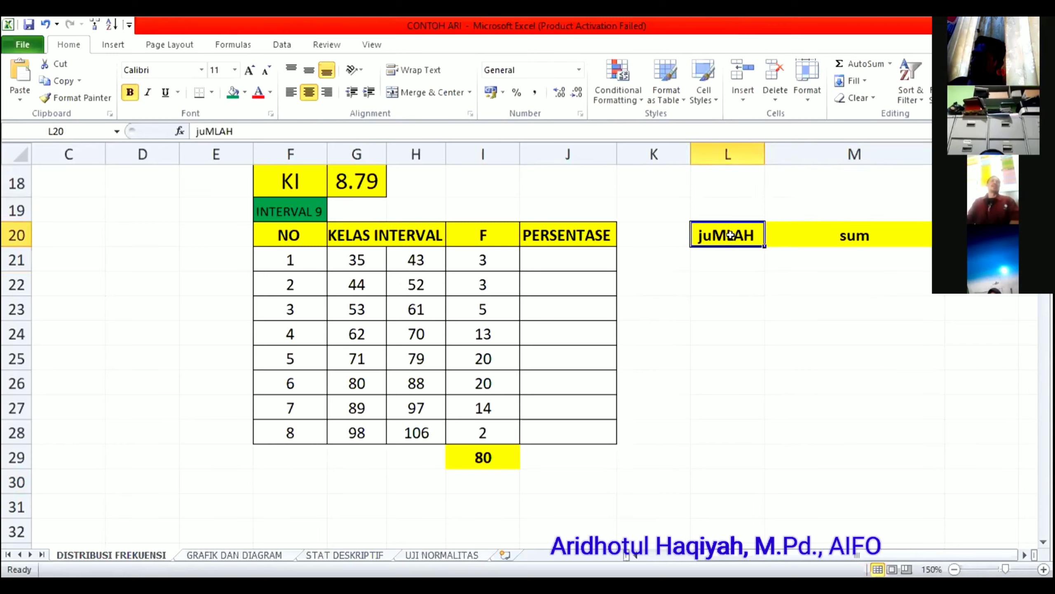
# Step: Enter "x" in L21 and its Excel operator "*" in M21, and centre both cells
pyautogui.click(733, 255)
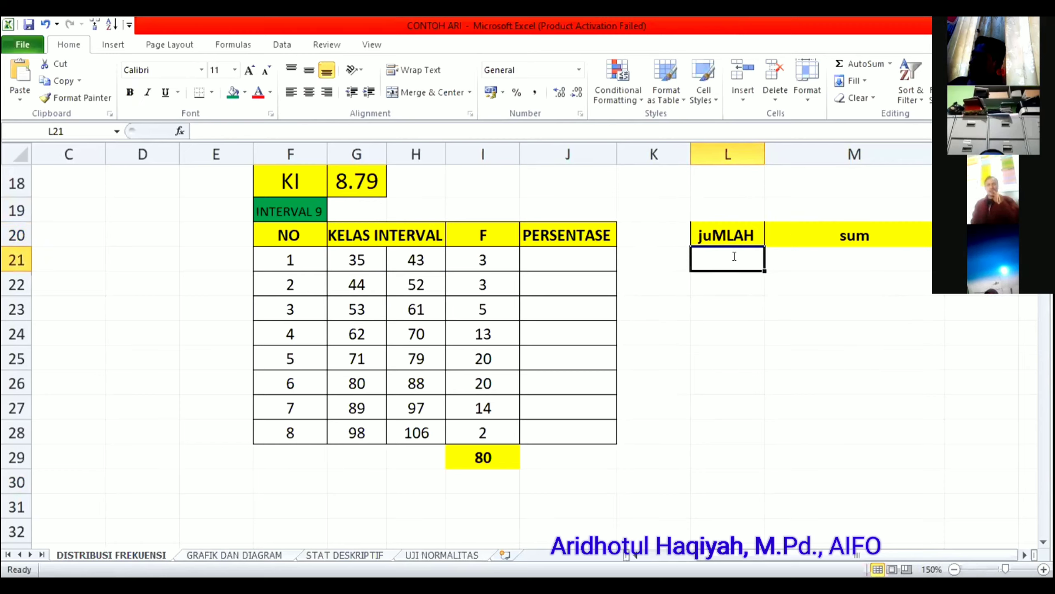
pyautogui.write('x')
pyautogui.click(784, 255)
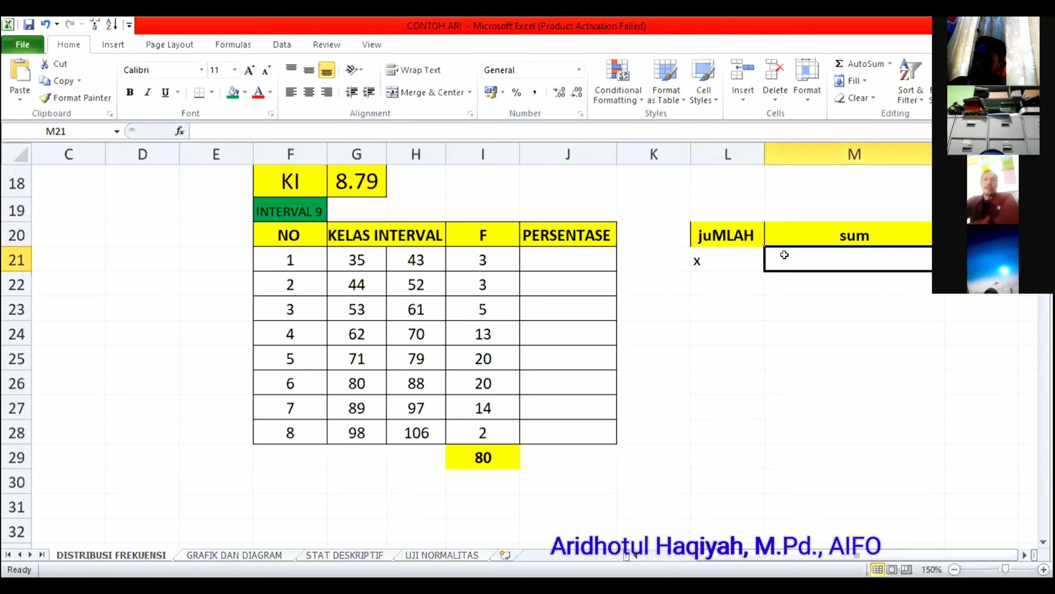
pyautogui.write('*')
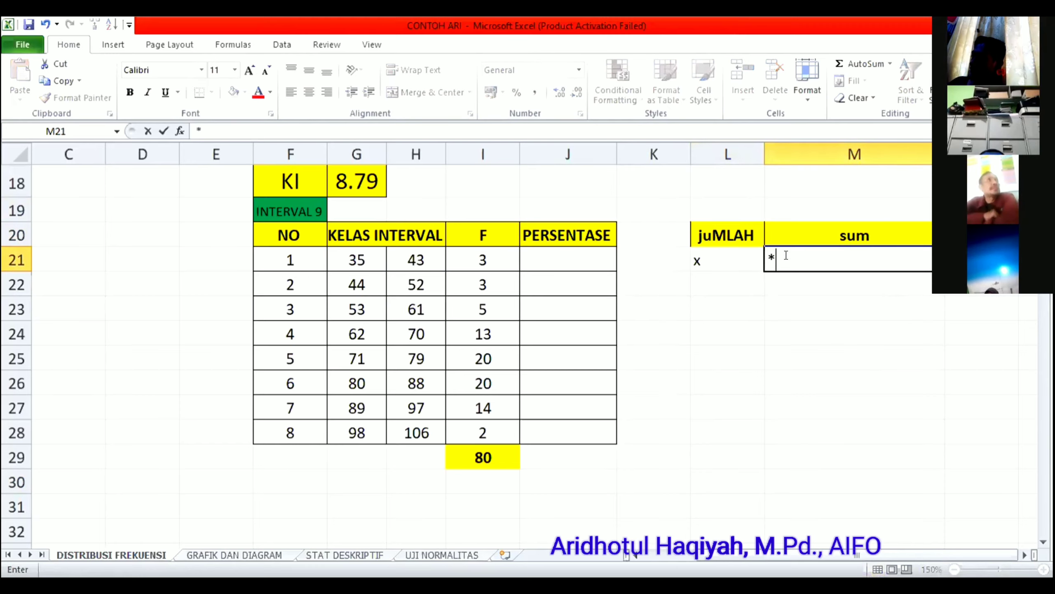
pyautogui.click(711, 273)
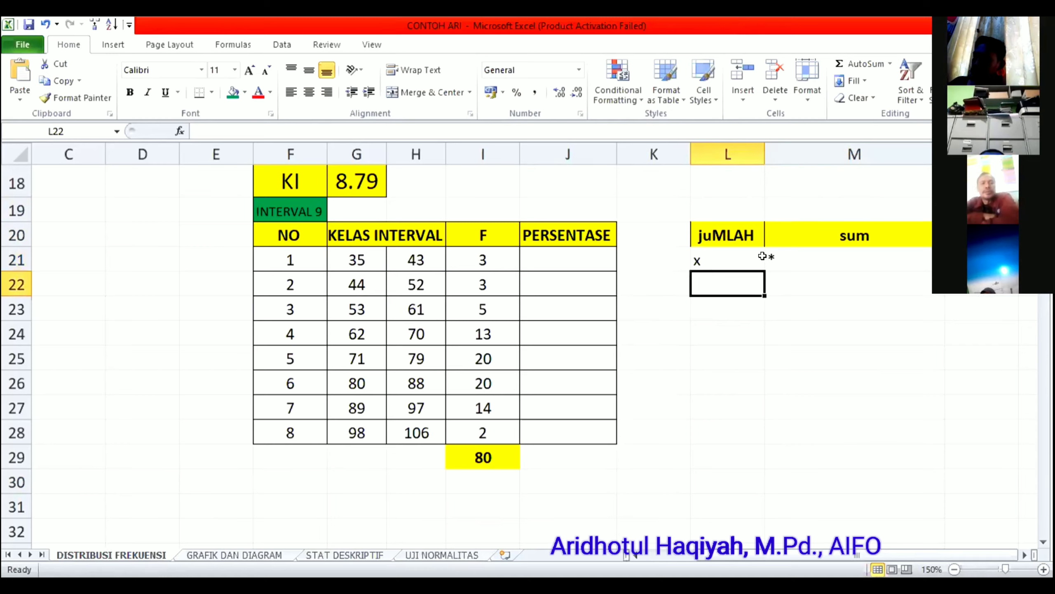
pyautogui.moveTo(737, 256); pyautogui.dragTo(767, 256)
pyautogui.click(309, 92)
pyautogui.click(783, 297)
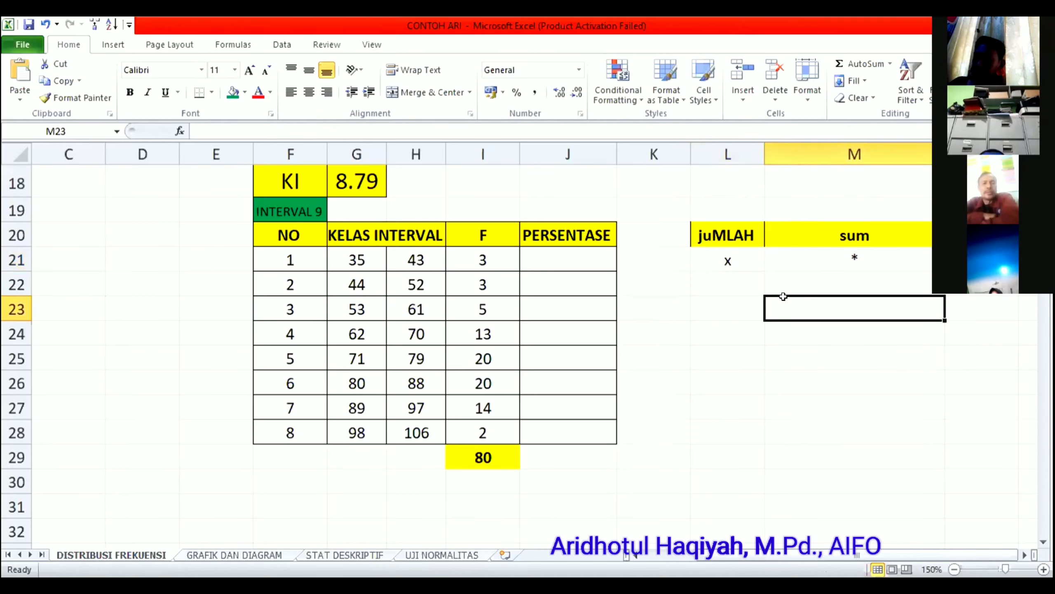
# Step: Add "akar" in L22 with its function name "sqrt" in M22, and centre both cells
pyautogui.click(744, 282)
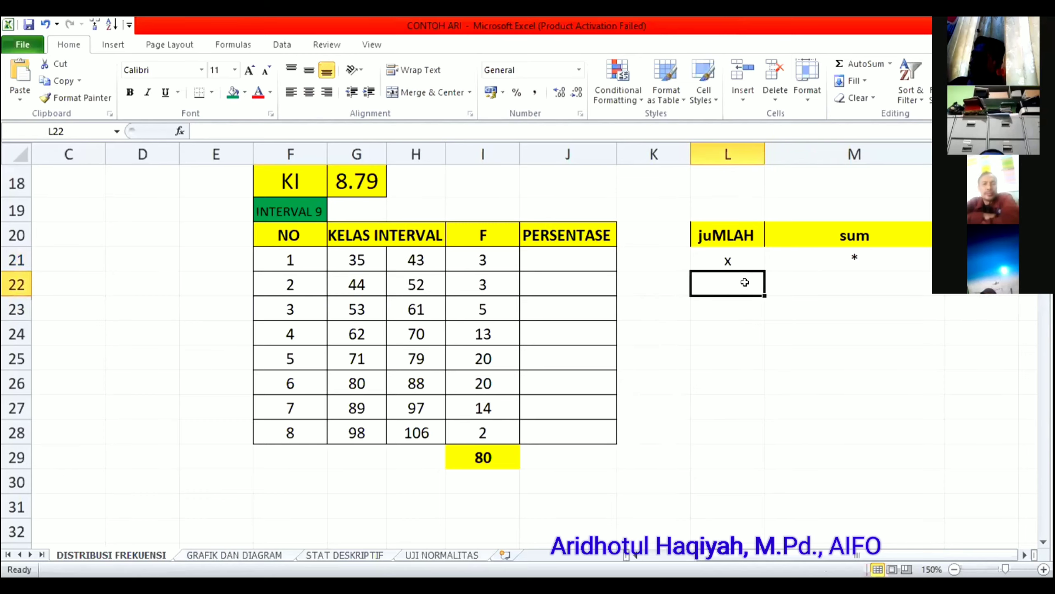
pyautogui.write('akar')
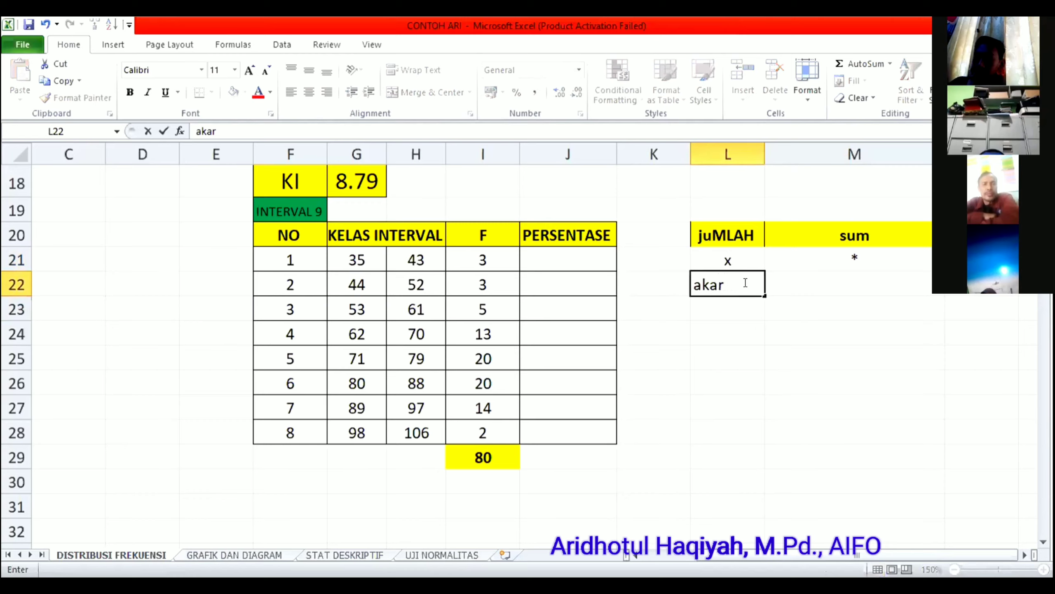
pyautogui.click(824, 273)
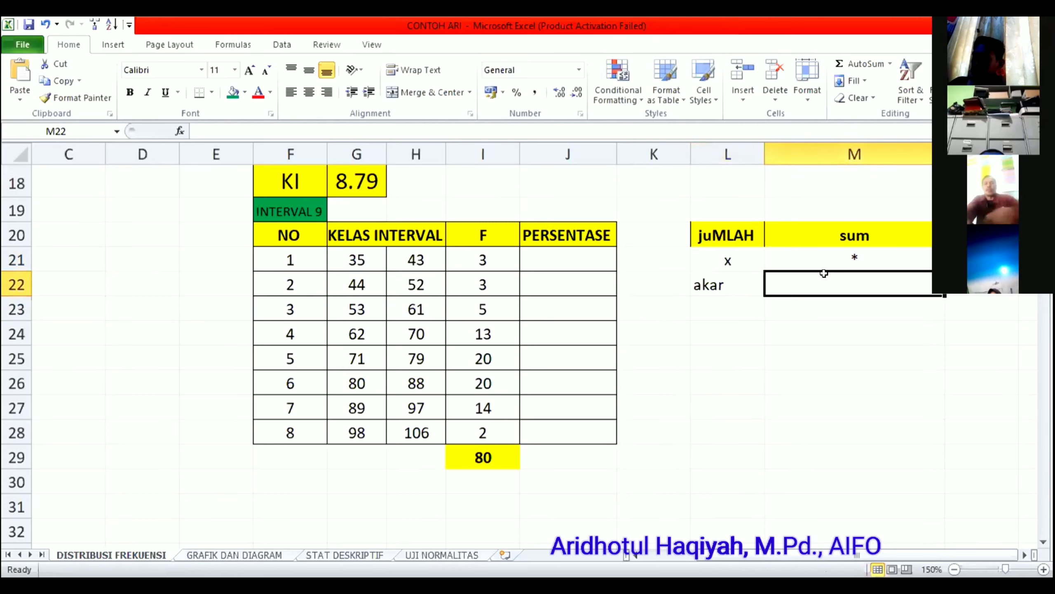
pyautogui.write('sqrt')
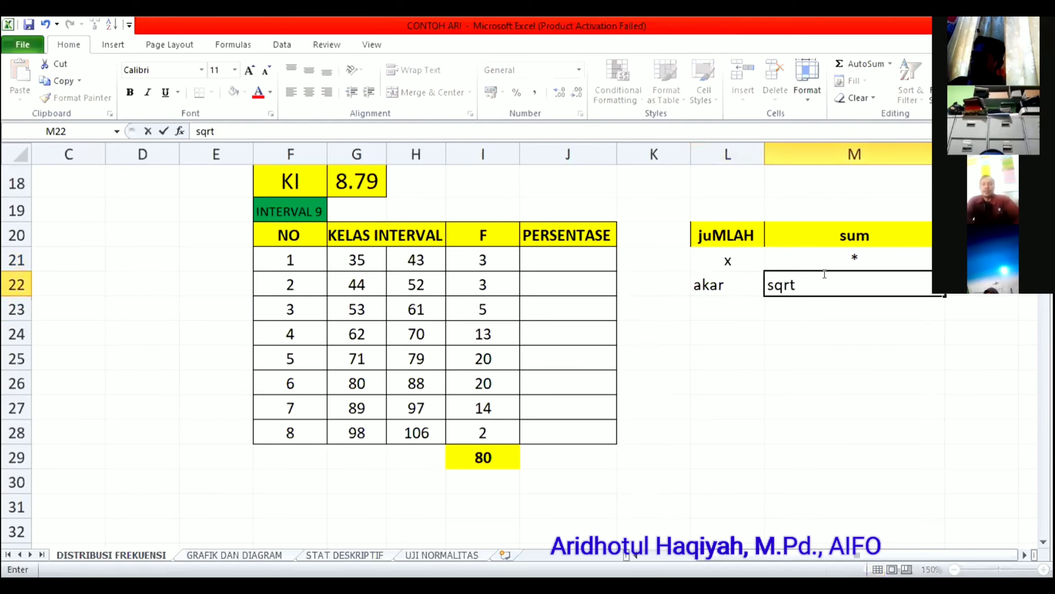
pyautogui.click(820, 357)
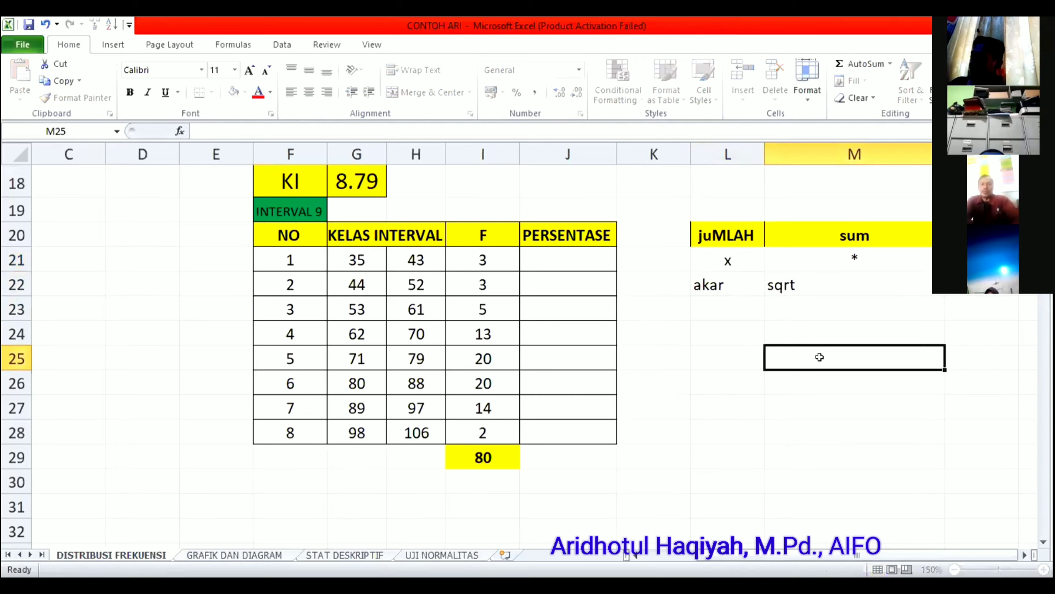
pyautogui.click(717, 287)
pyautogui.moveTo(717, 288); pyautogui.dragTo(788, 279)
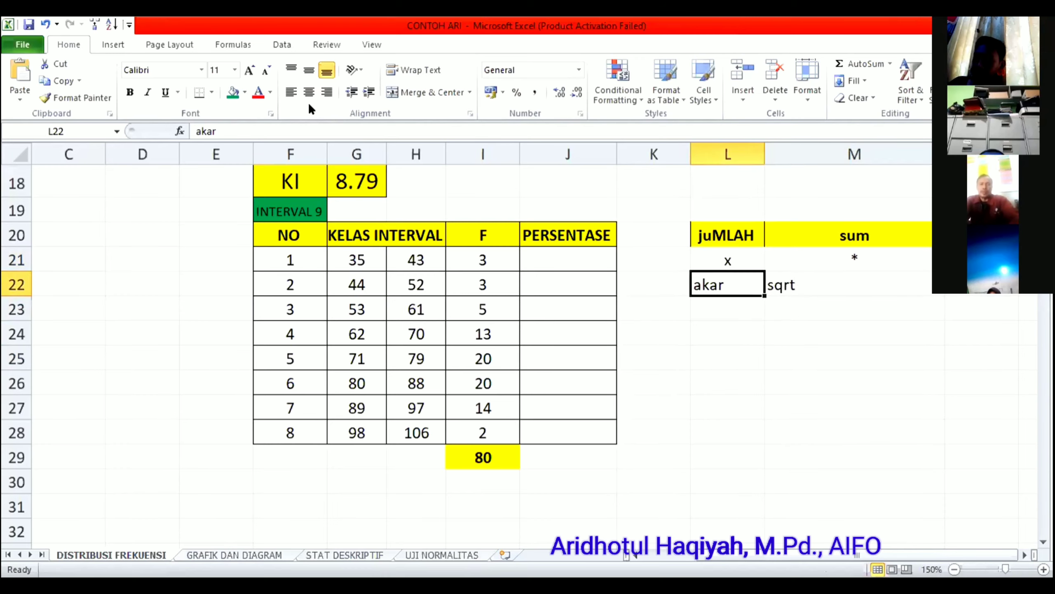
pyautogui.click(305, 95)
pyautogui.click(720, 346)
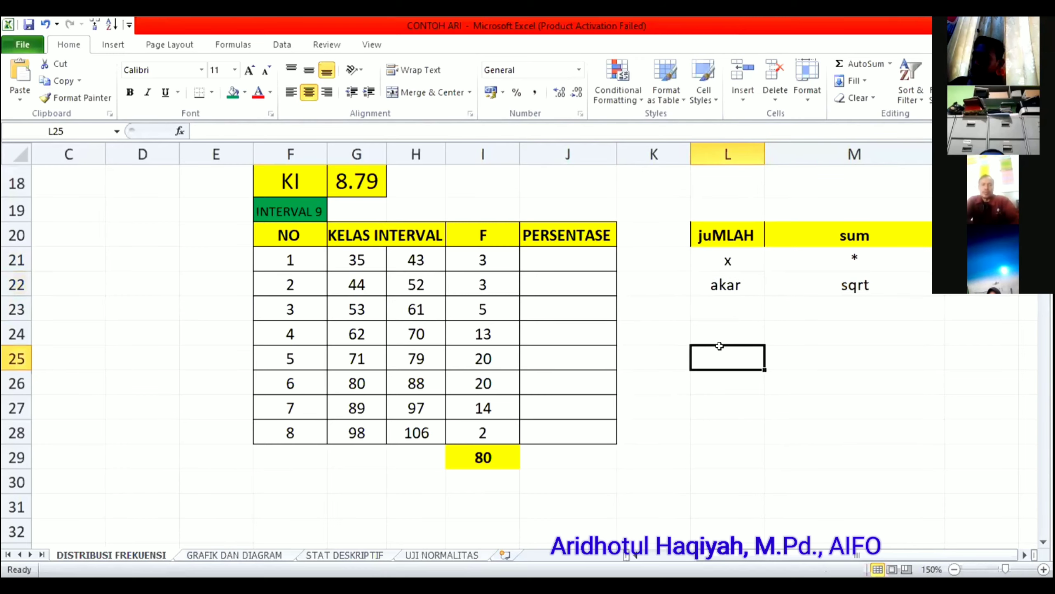
pyautogui.click(923, 353)
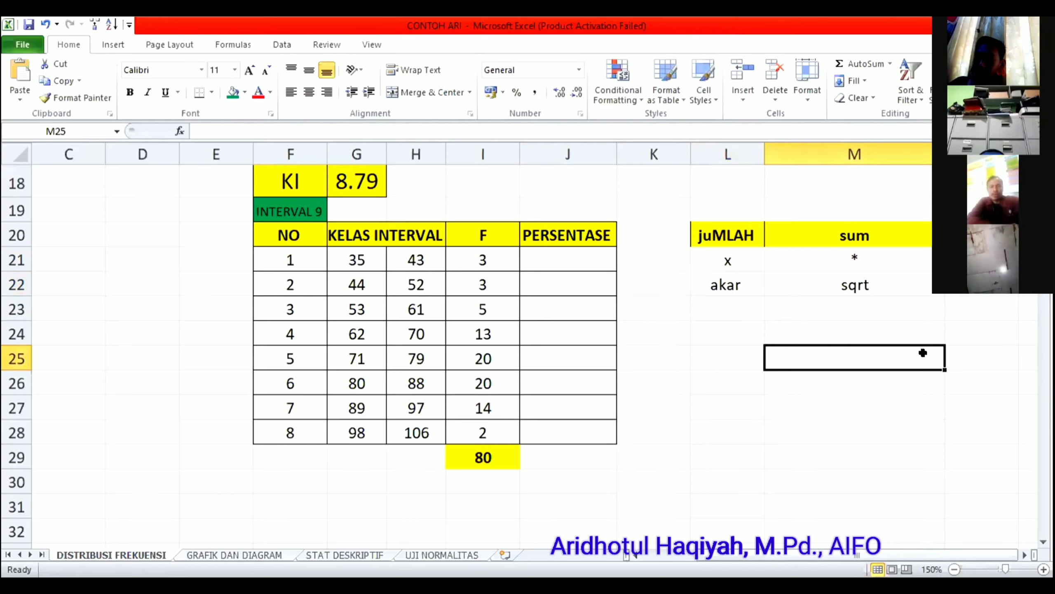
pyautogui.click(486, 258)
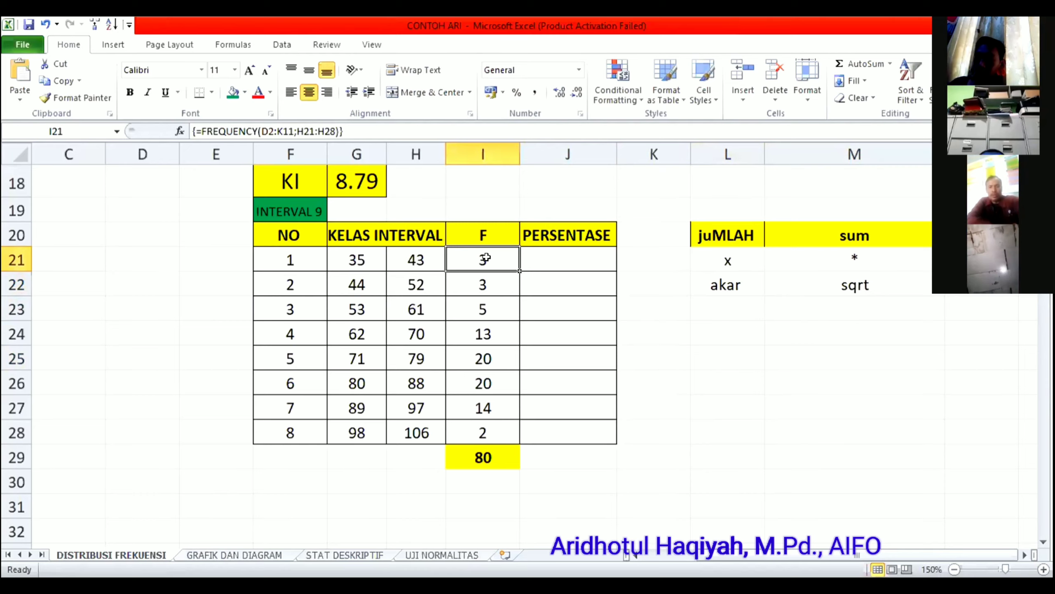
# Step: Insert a 2-D clustered column chart of the category frequencies in C12:D16 on the GRAFIK DAN DIAGRAM sheet and move it off the tables' columns
pyautogui.click(239, 555)
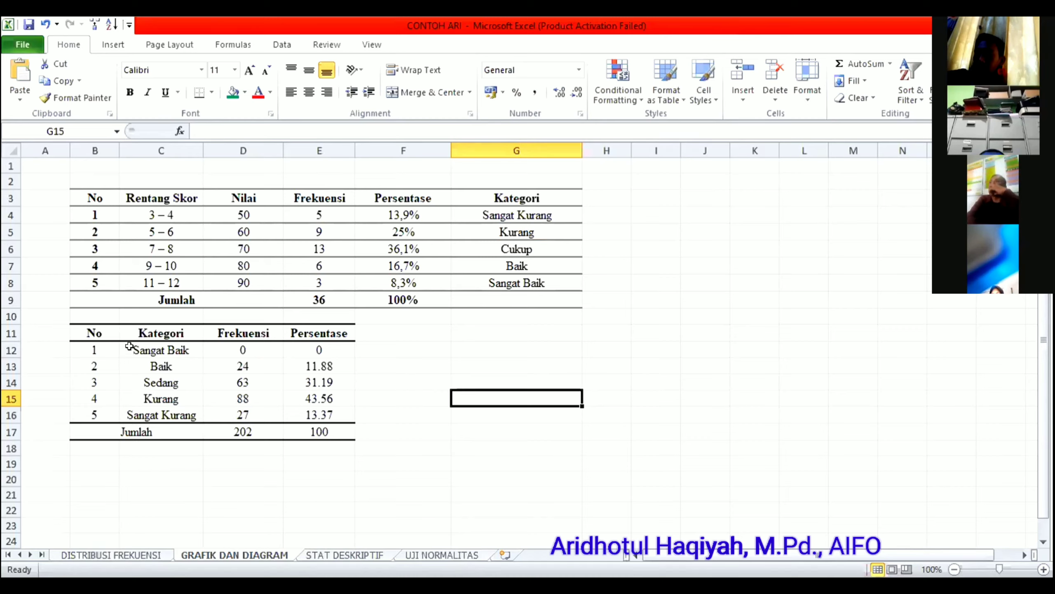
pyautogui.moveTo(122, 346); pyautogui.dragTo(244, 405)
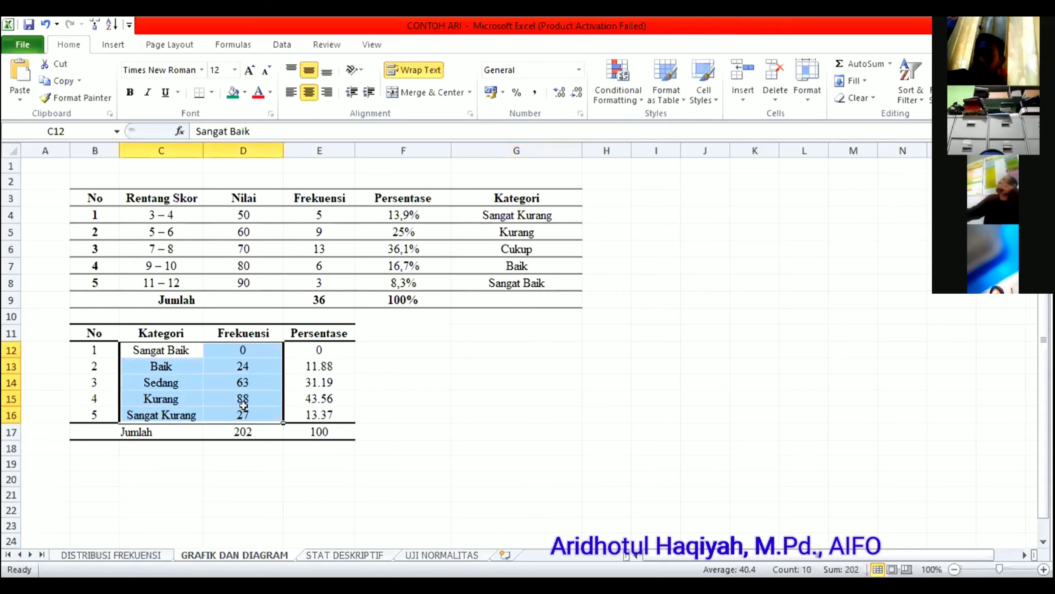
pyautogui.click(113, 45)
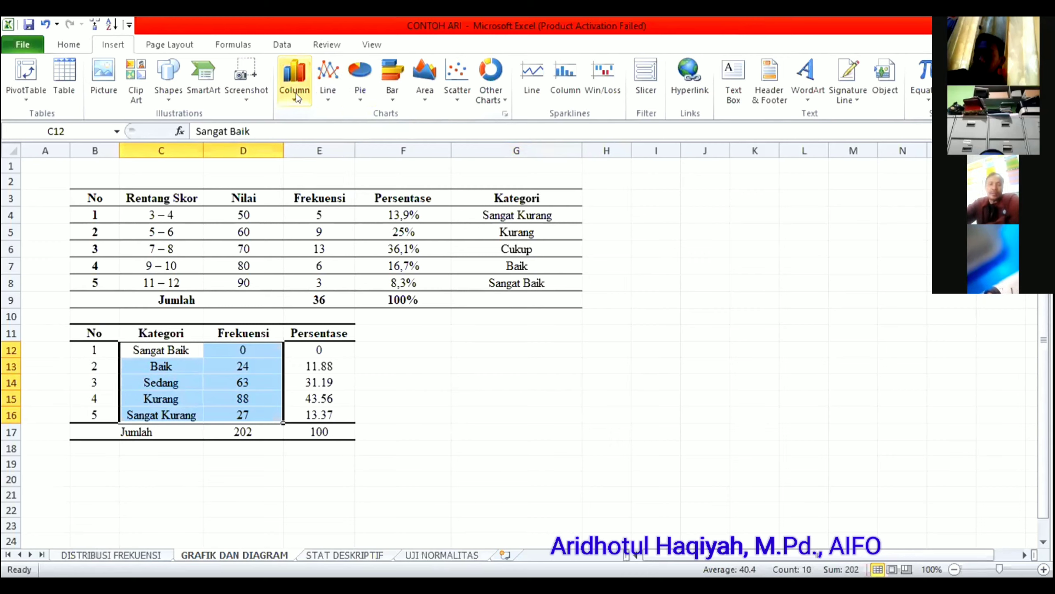
pyautogui.click(296, 71)
pyautogui.click(301, 143)
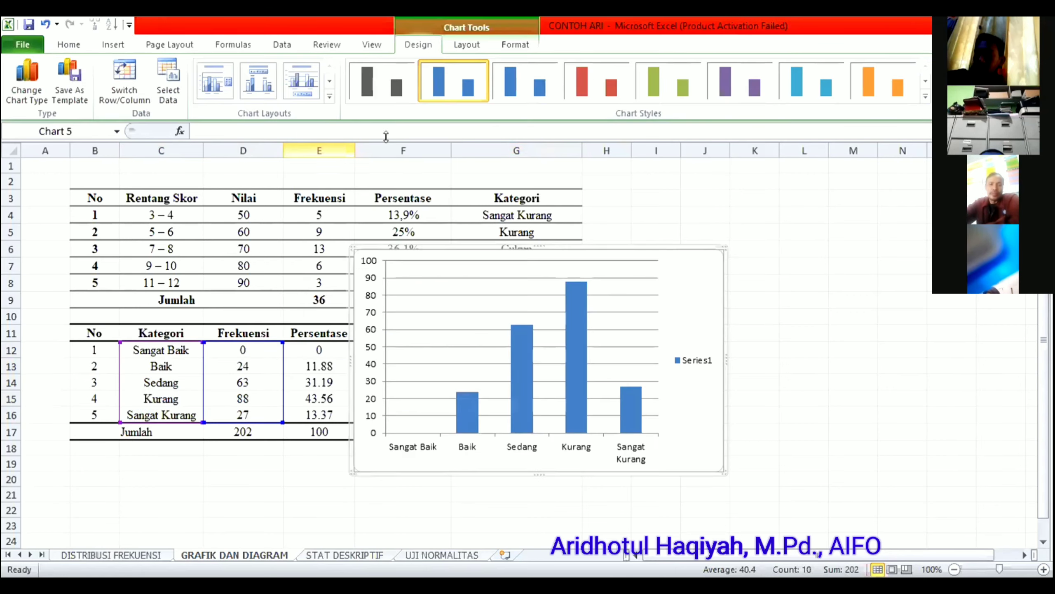
pyautogui.moveTo(653, 226); pyautogui.dragTo(592, 388)
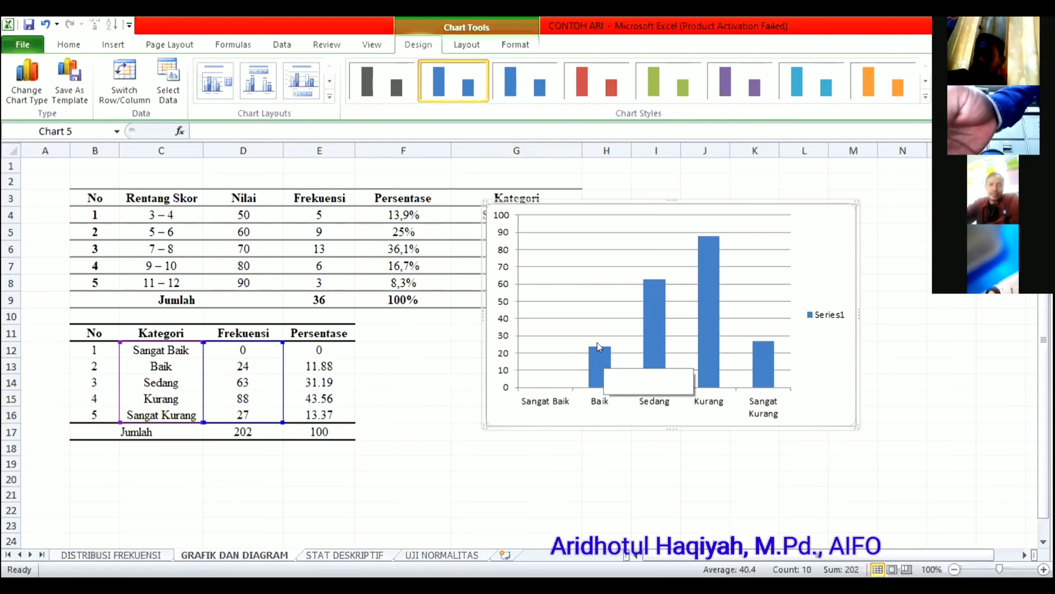
# Step: Try several preset layouts on the column chart, including ones with axis titles, dense gridlines and joined histogram-style bars
pyautogui.click(329, 97)
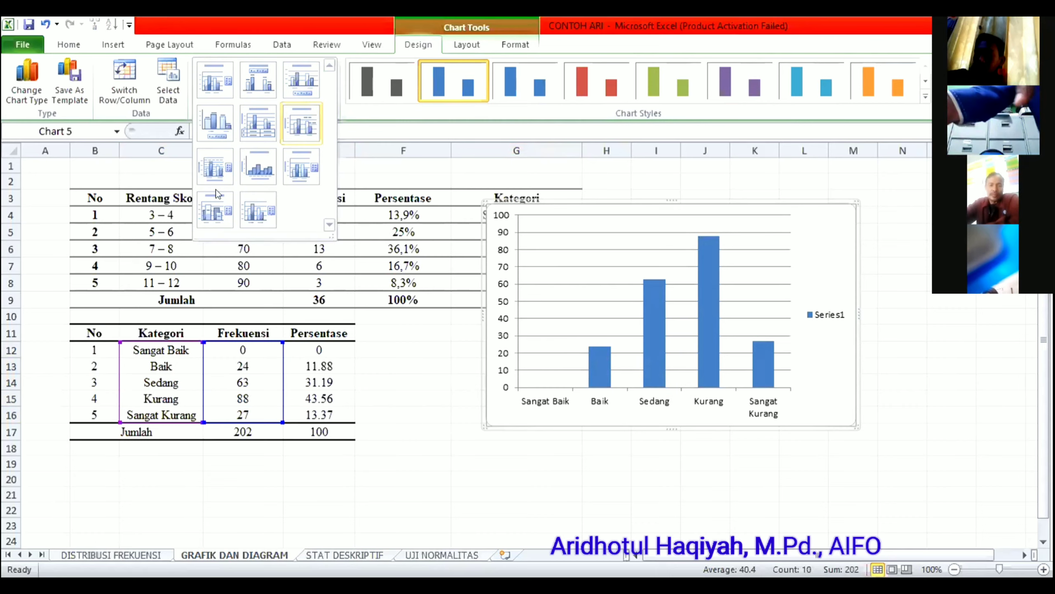
pyautogui.click(215, 83)
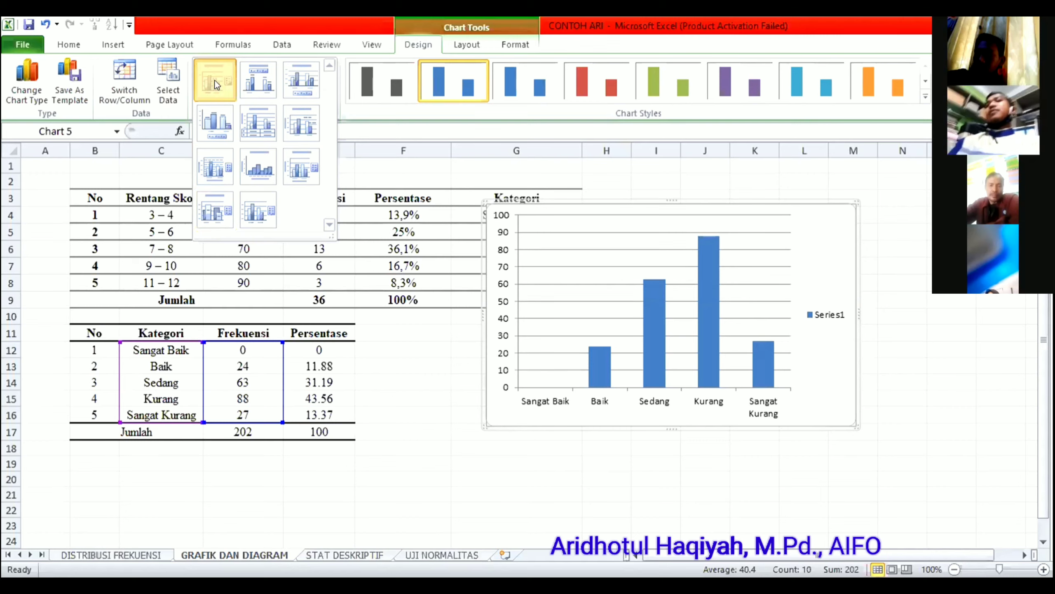
pyautogui.click(259, 83)
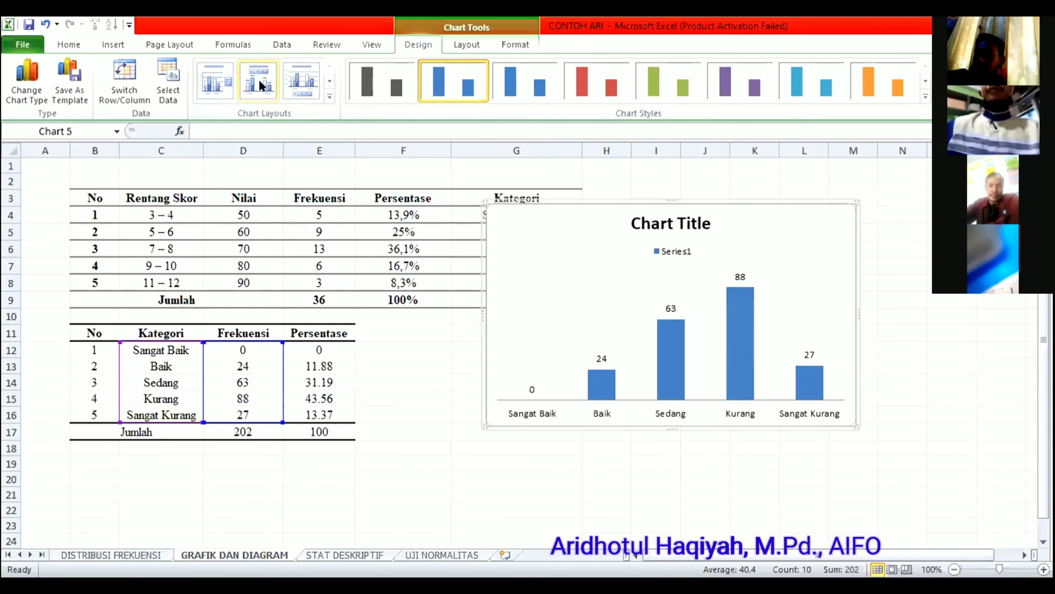
pyautogui.click(302, 84)
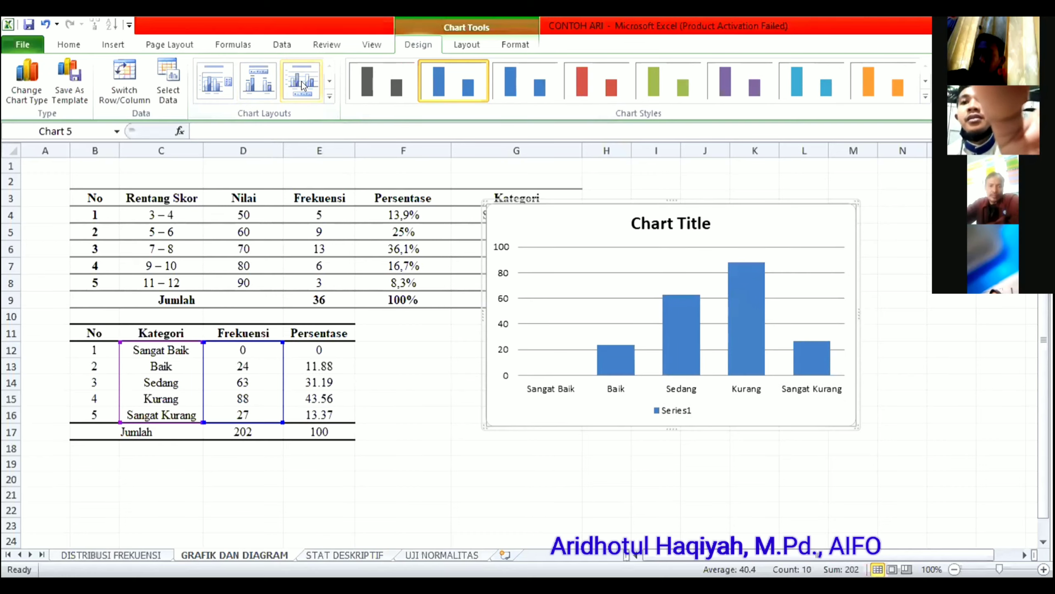
pyautogui.click(328, 99)
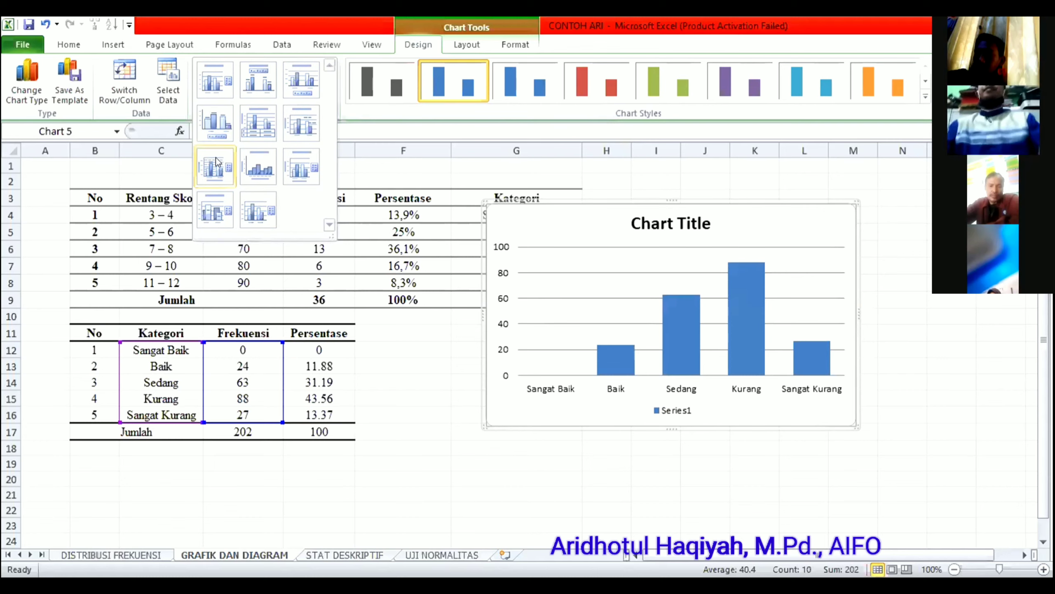
pyautogui.click(214, 157)
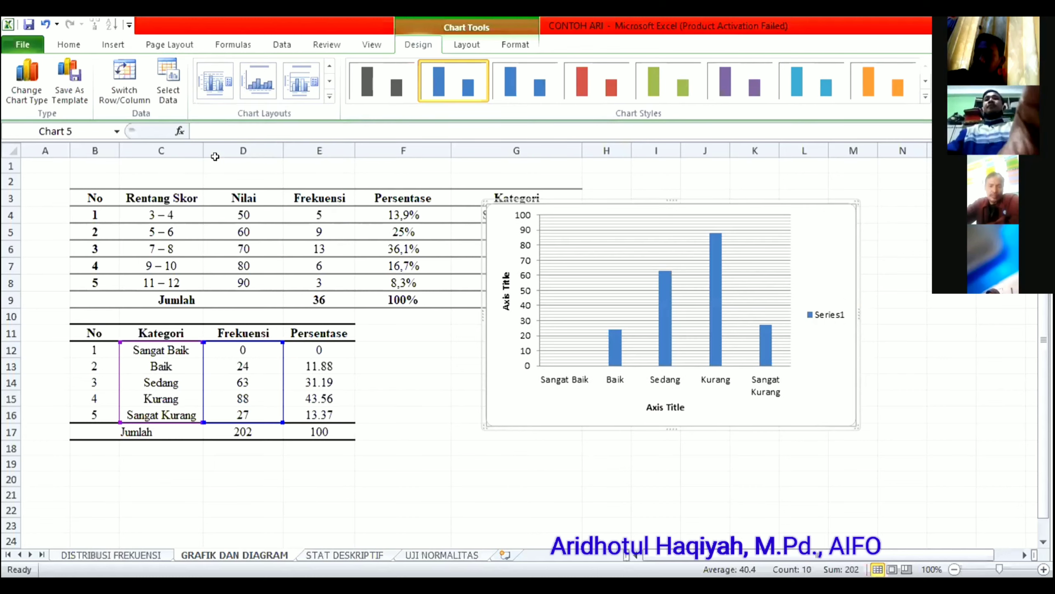
pyautogui.click(330, 97)
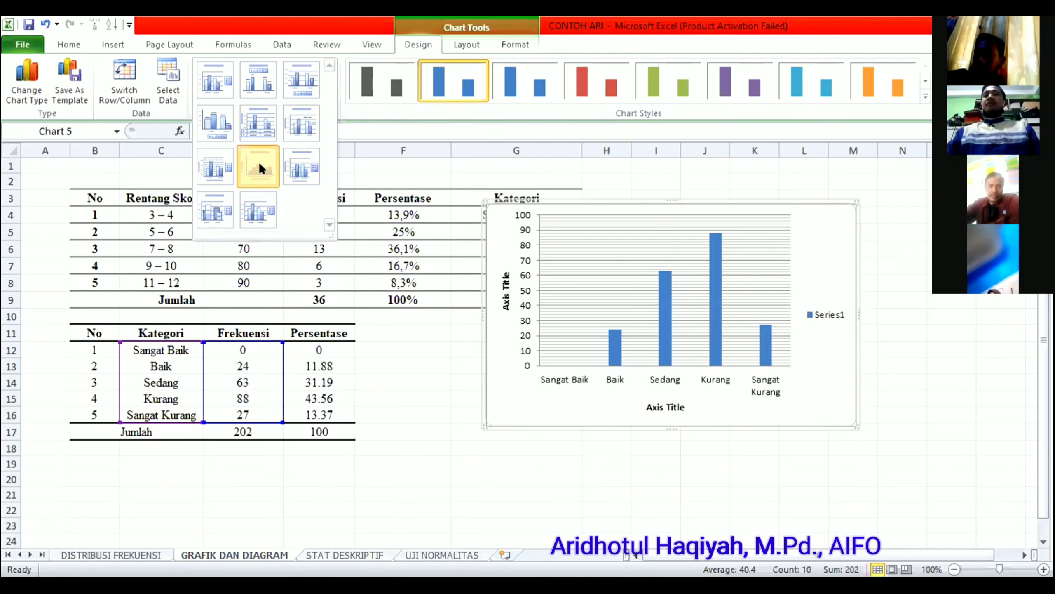
pyautogui.click(259, 167)
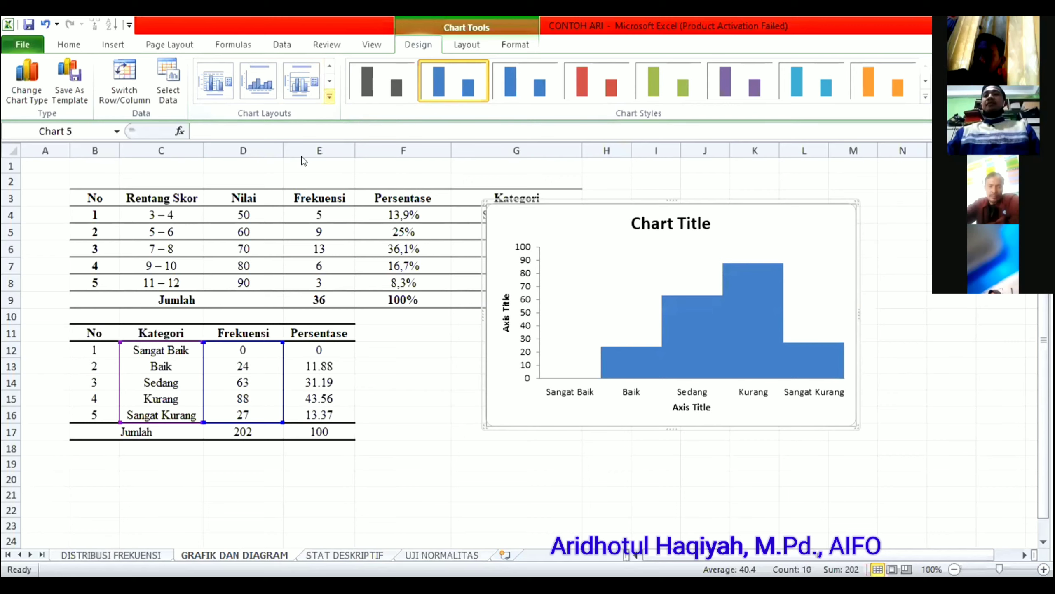
pyautogui.click(329, 97)
pyautogui.click(302, 164)
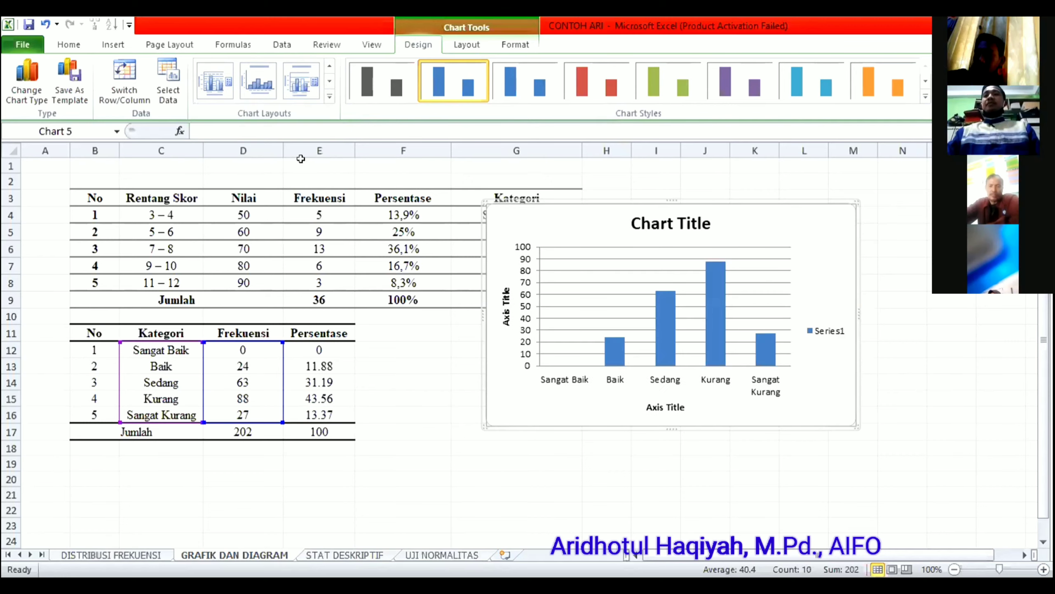
# Step: Apply the layout with a chart title, value labels inside the columns and a legend, and move the chart beside the lower category table
pyautogui.click(328, 98)
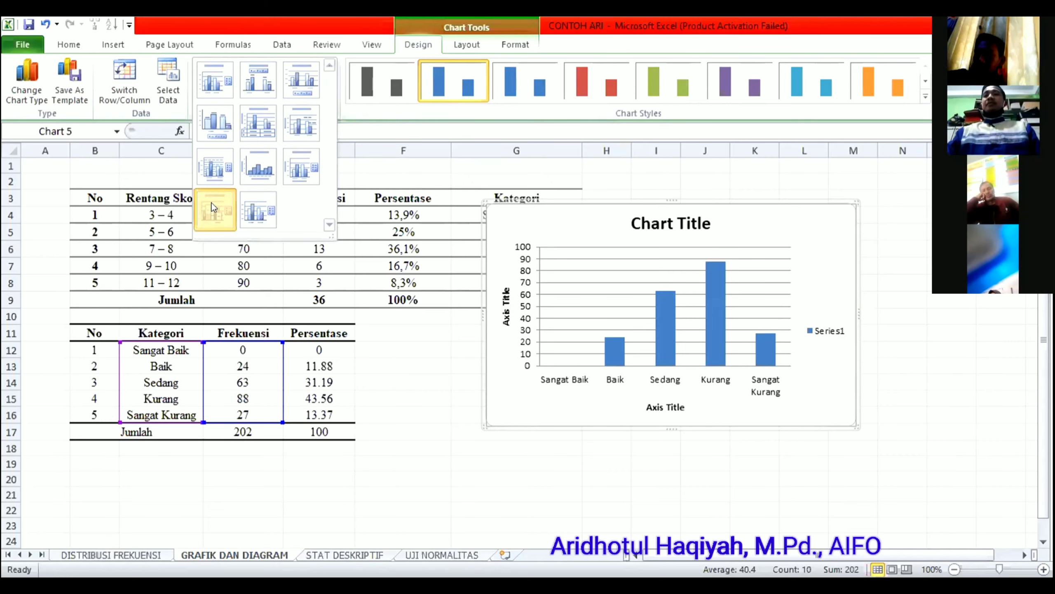
pyautogui.click(210, 204)
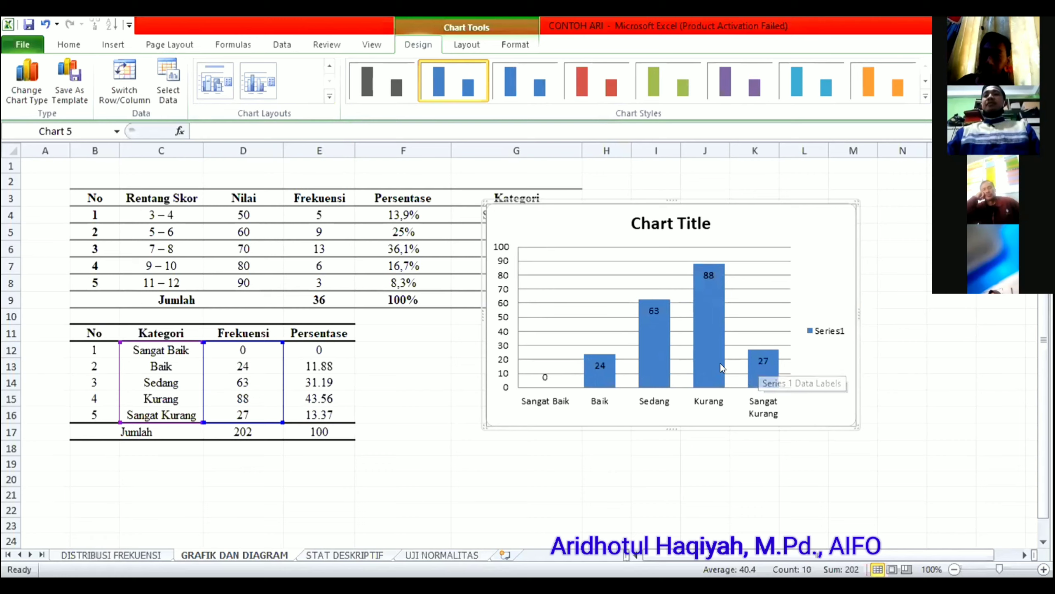
pyautogui.click(957, 325)
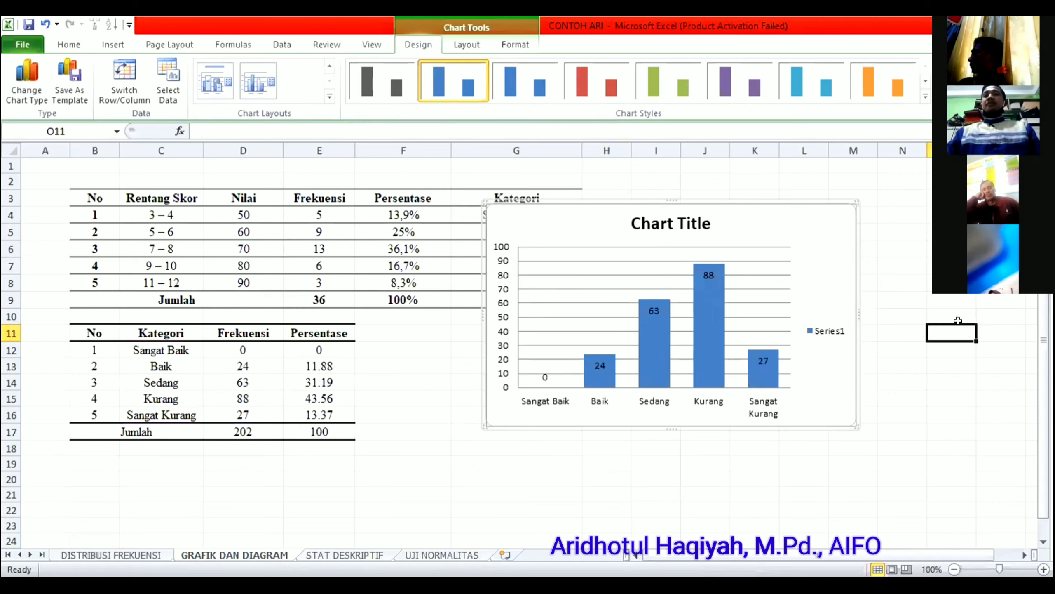
pyautogui.click(814, 201)
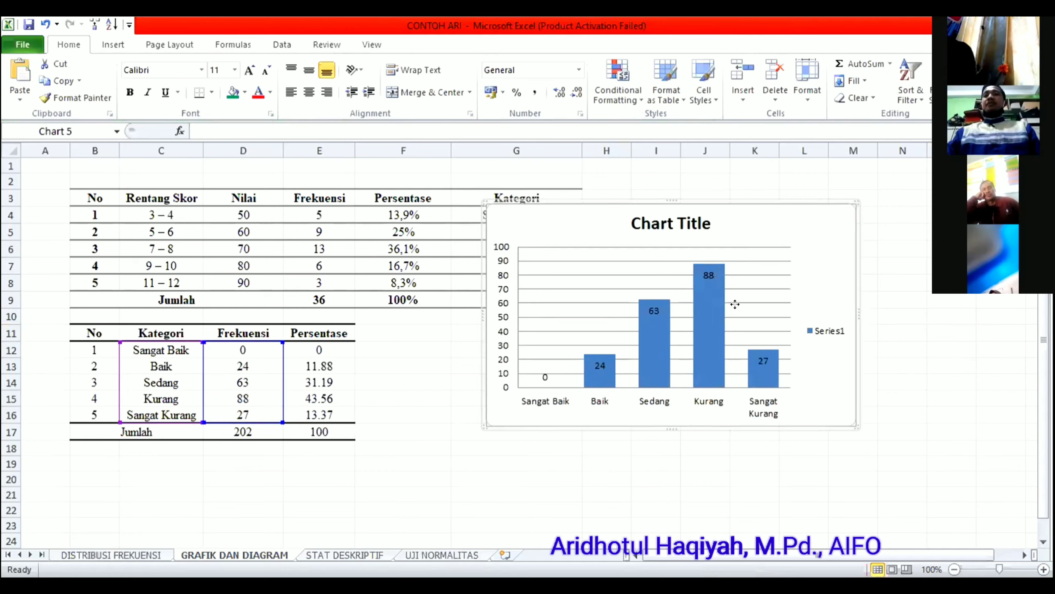
pyautogui.moveTo(733, 308); pyautogui.dragTo(733, 309)
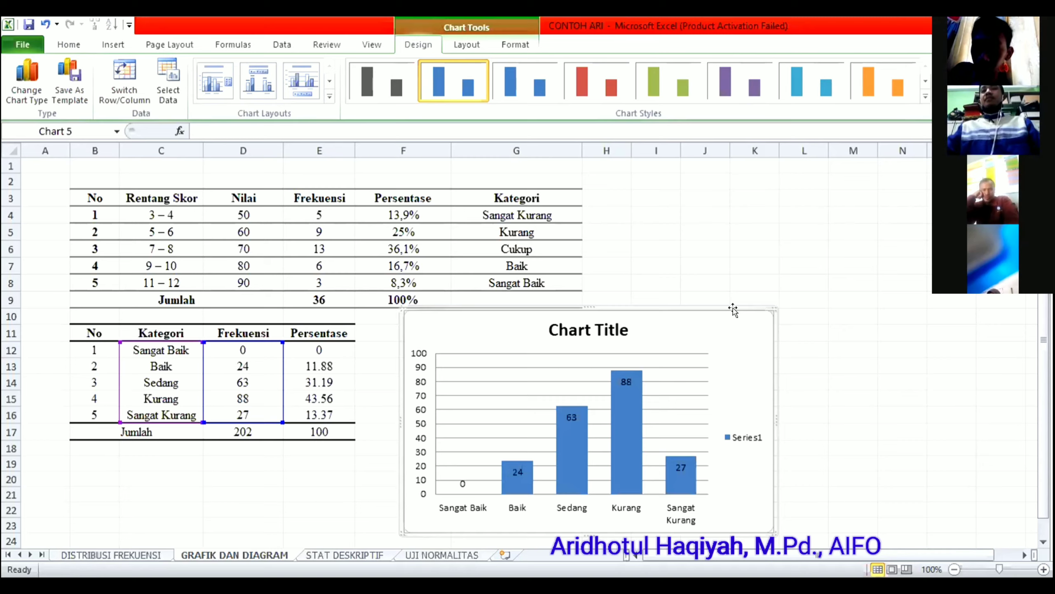
pyautogui.click(854, 283)
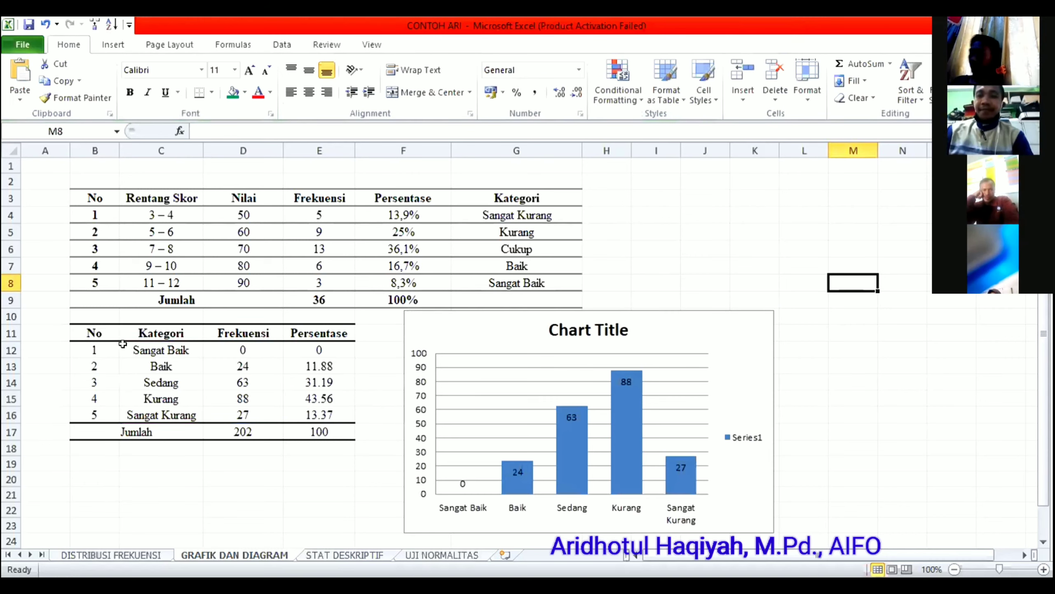
# Step: Insert a basic 2-D pie chart from the category, frequency and percentage data in C12:E16
pyautogui.moveTo(123, 344); pyautogui.dragTo(306, 416)
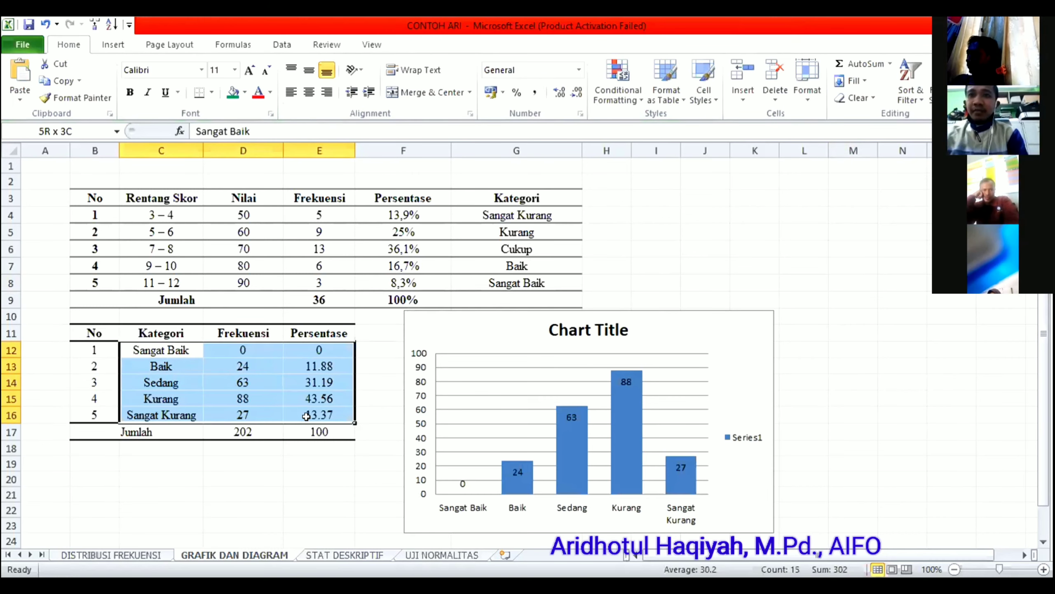
pyautogui.click(113, 44)
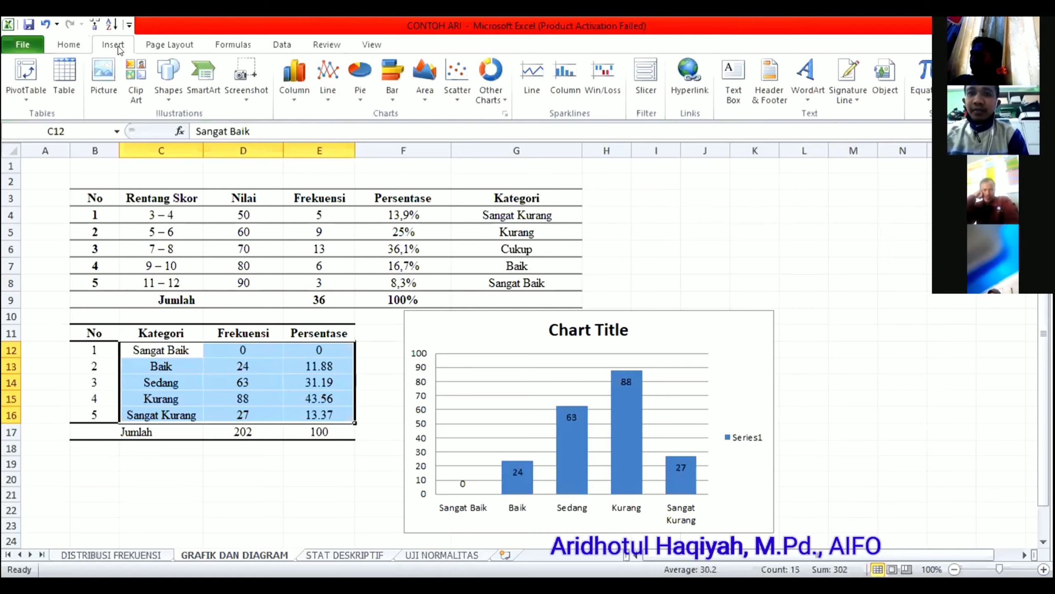
pyautogui.click(355, 100)
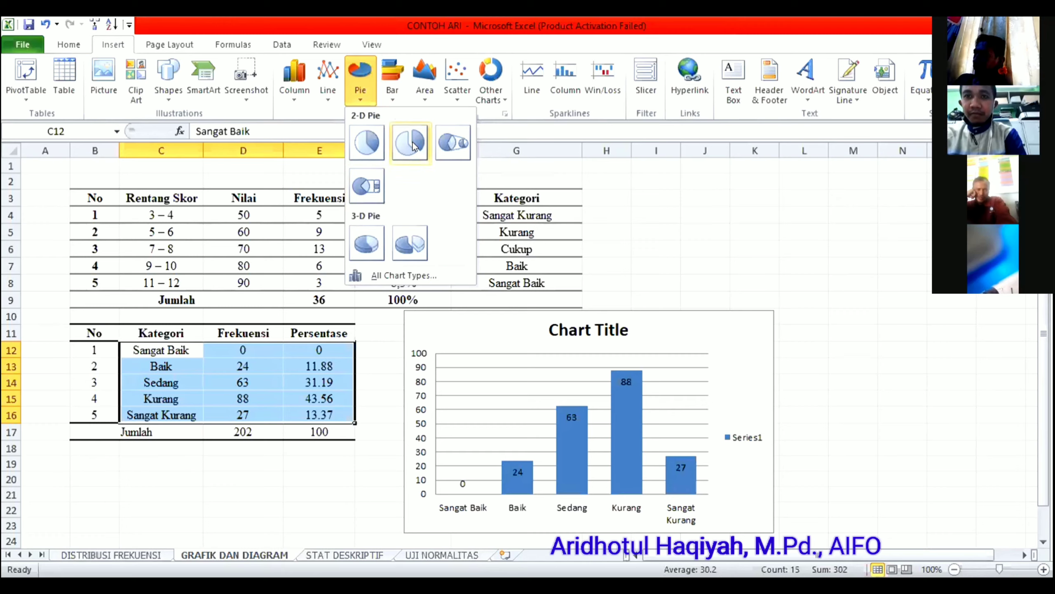
pyautogui.click(366, 144)
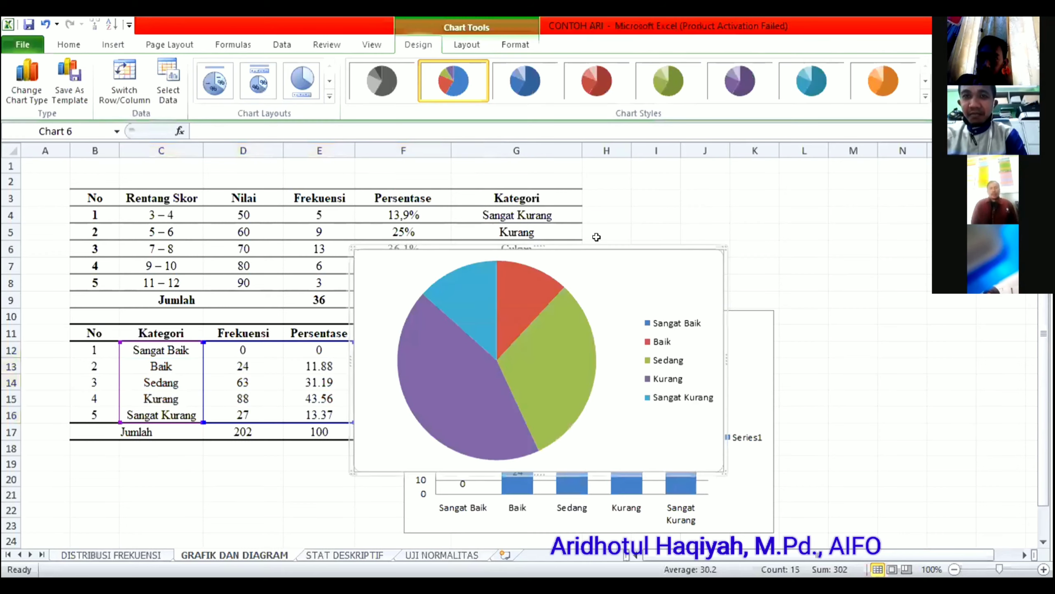
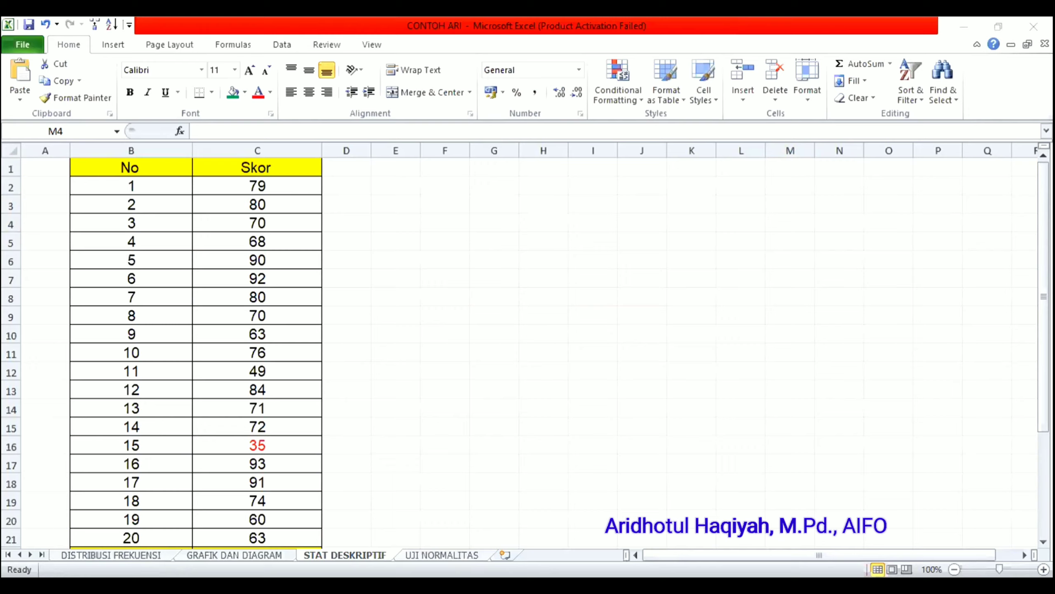
# Step: Examine the empty statistics rows from Jumlah to Modus below the scores on the STAT DESKRIPTIF sheet at 150% zoom
pyautogui.hotkey('alt', 'Tab')
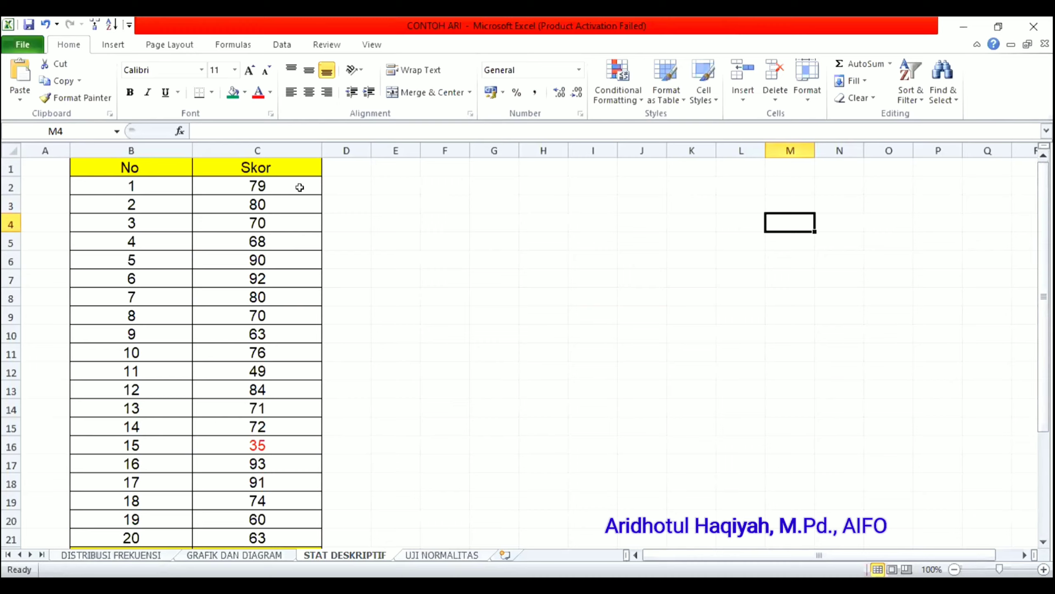
pyautogui.click(477, 446)
pyautogui.press('Down')
pyautogui.press('Down')
pyautogui.press('Down')
pyautogui.press('Down')
pyautogui.press('Down')
pyautogui.press('Down')
pyautogui.press('Down')
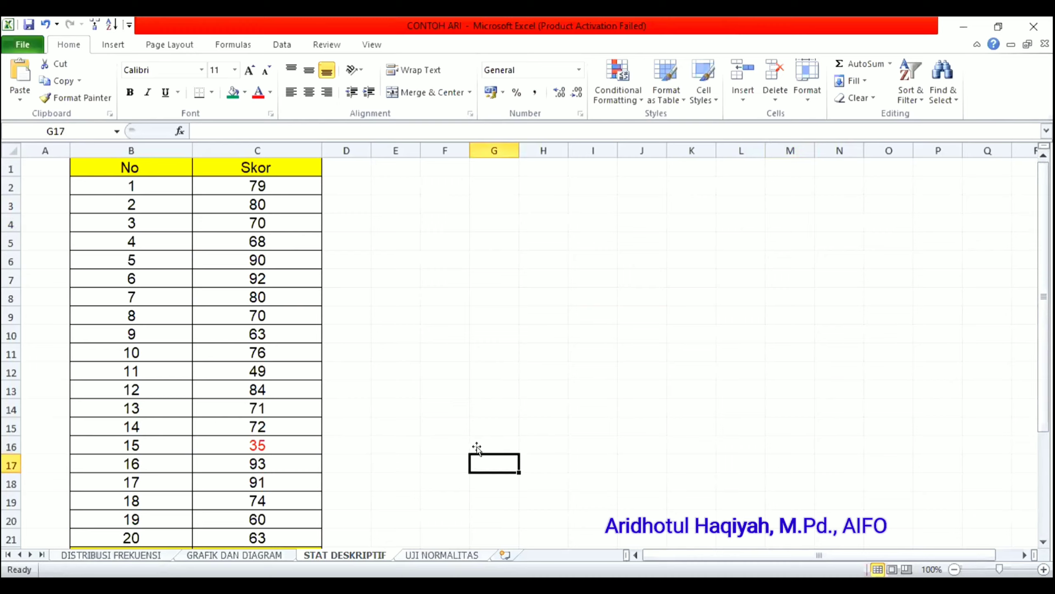
pyautogui.press('Down')
pyautogui.press('Down')
pyautogui.press('Down')
pyautogui.press('Down')
pyautogui.press('Down')
pyautogui.press('Down')
pyautogui.press('Down')
pyautogui.press('Down')
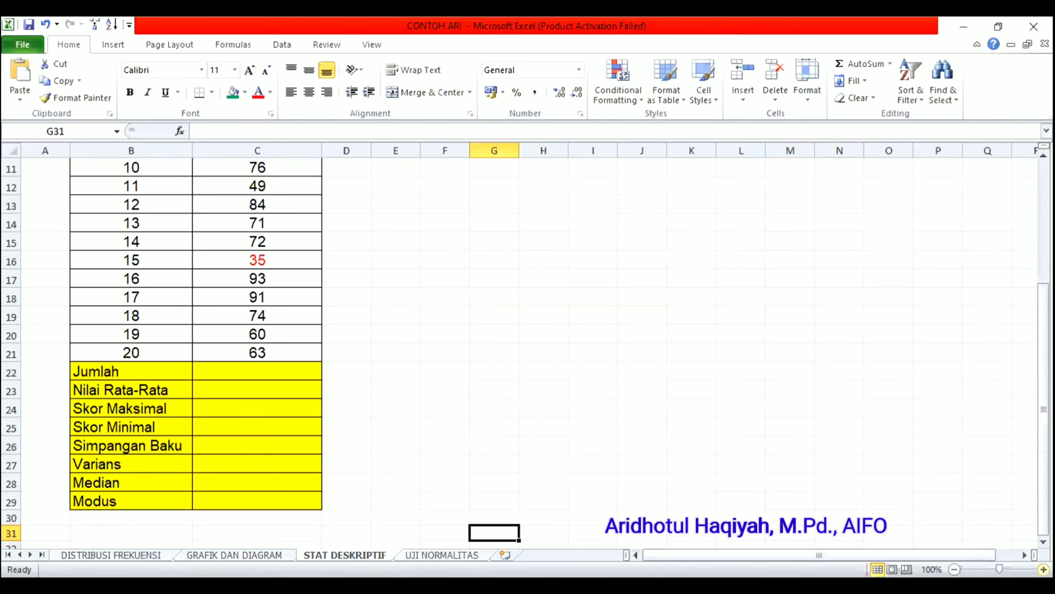
pyautogui.click(1043, 569)
pyautogui.click(1044, 569)
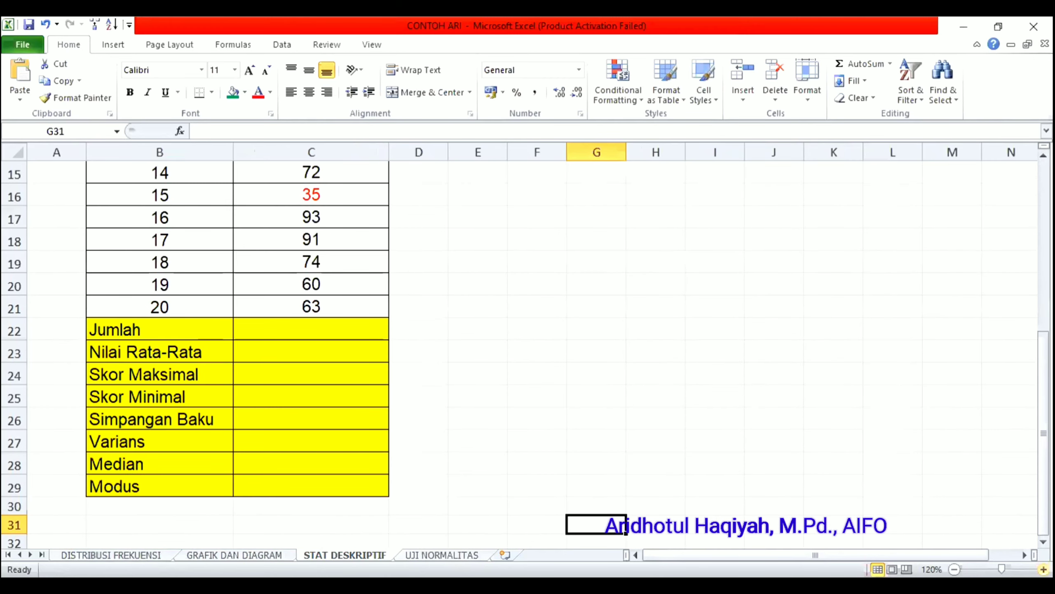
pyautogui.scroll(2, 354, 345)
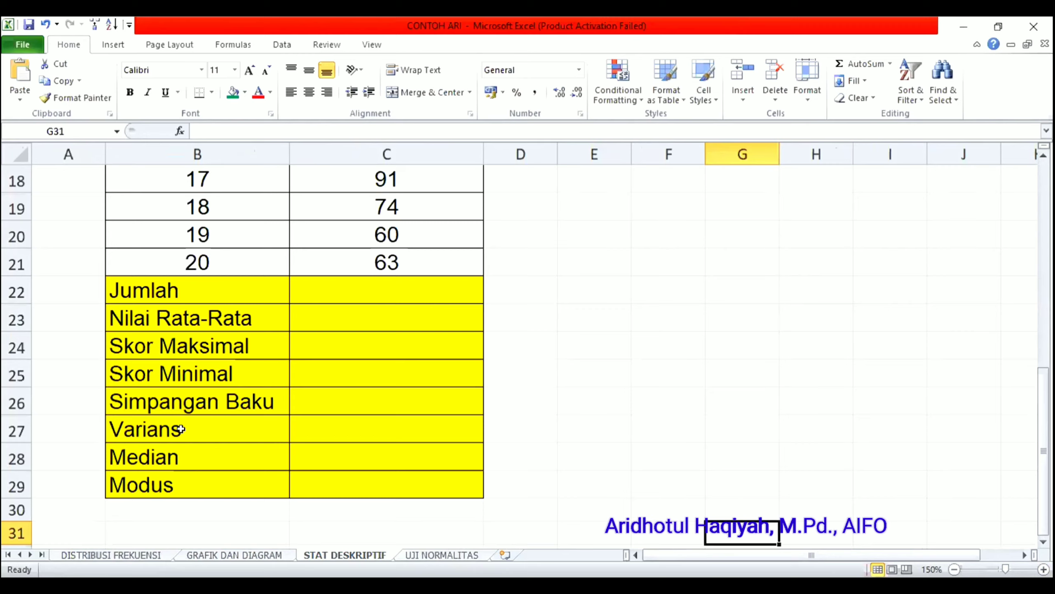
# Step: Total the 20 scores in C22 with a SUM formula over C2:C21
pyautogui.click(307, 292)
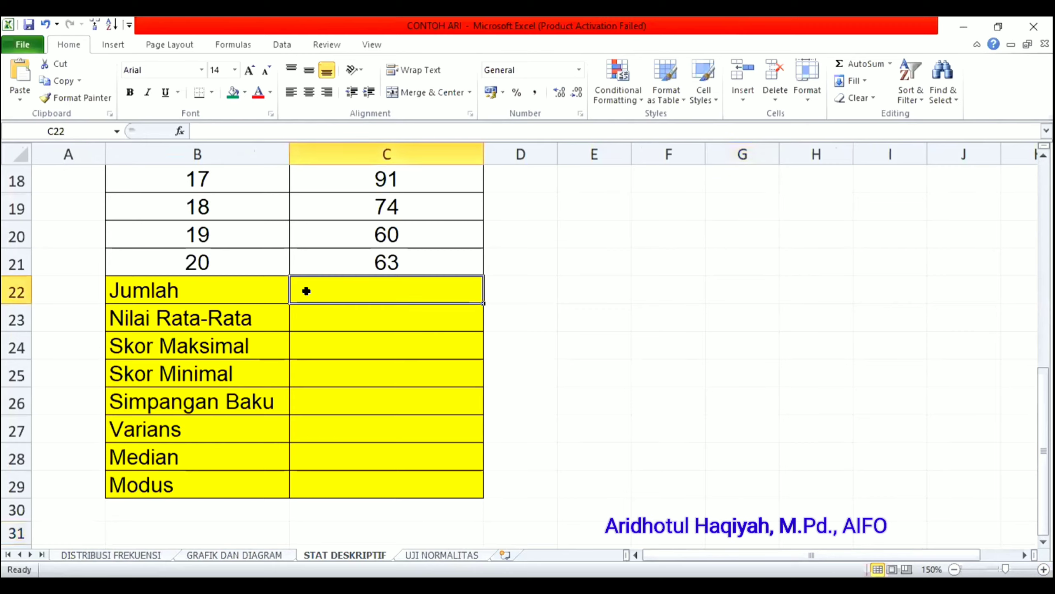
pyautogui.write('=')
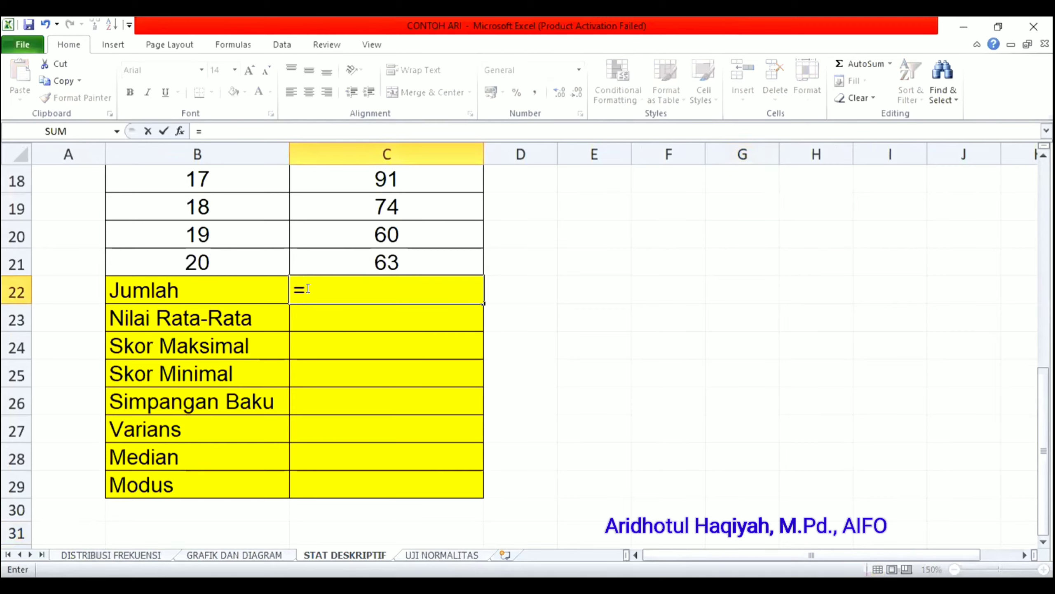
pyautogui.write('sum(')
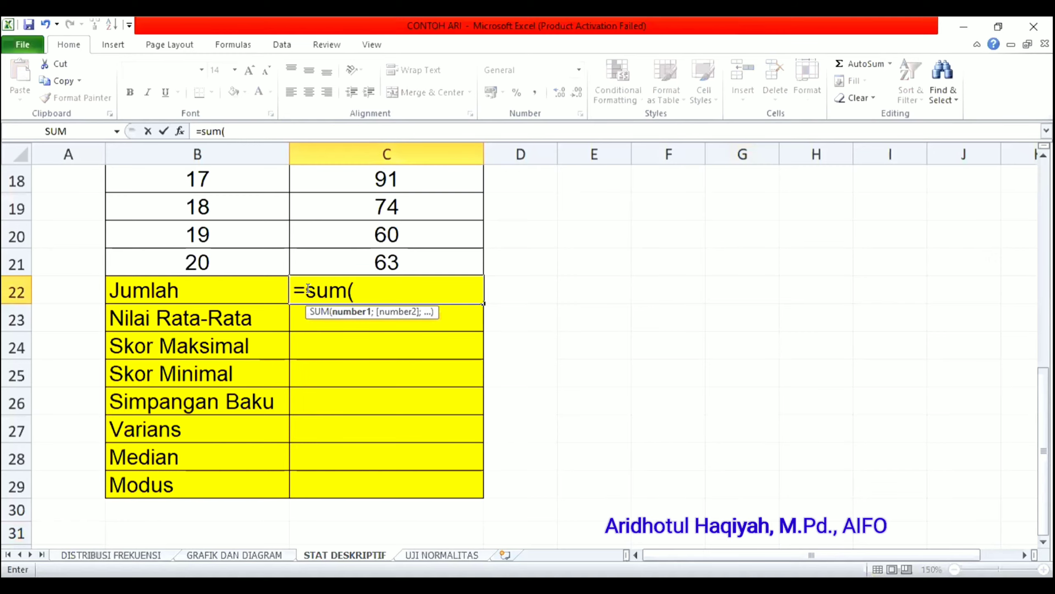
pyautogui.click(400, 258)
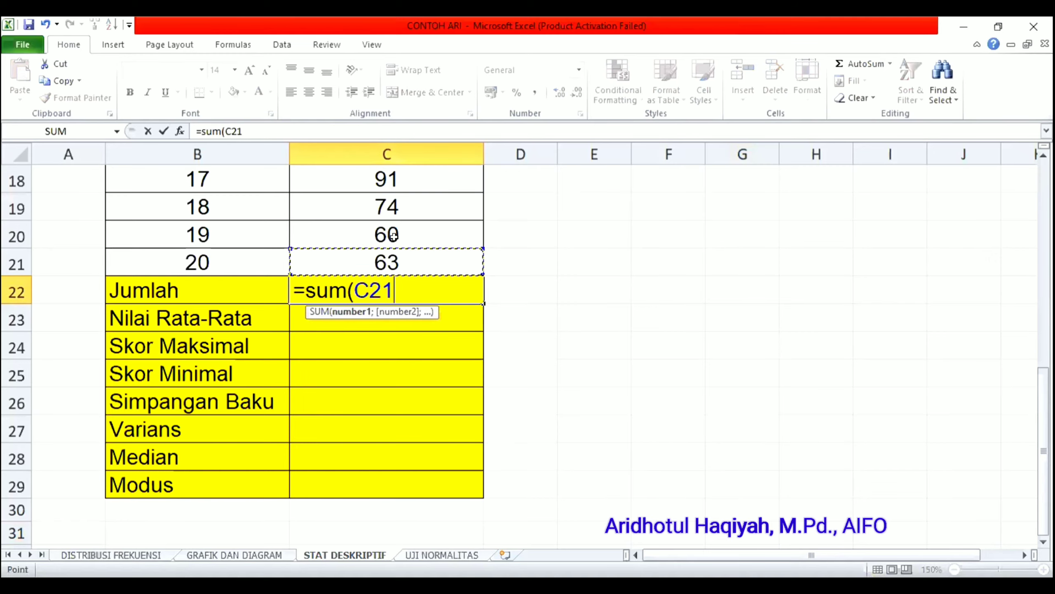
pyautogui.moveTo(393, 235); pyautogui.dragTo(376, 195)
pyautogui.press('Return')
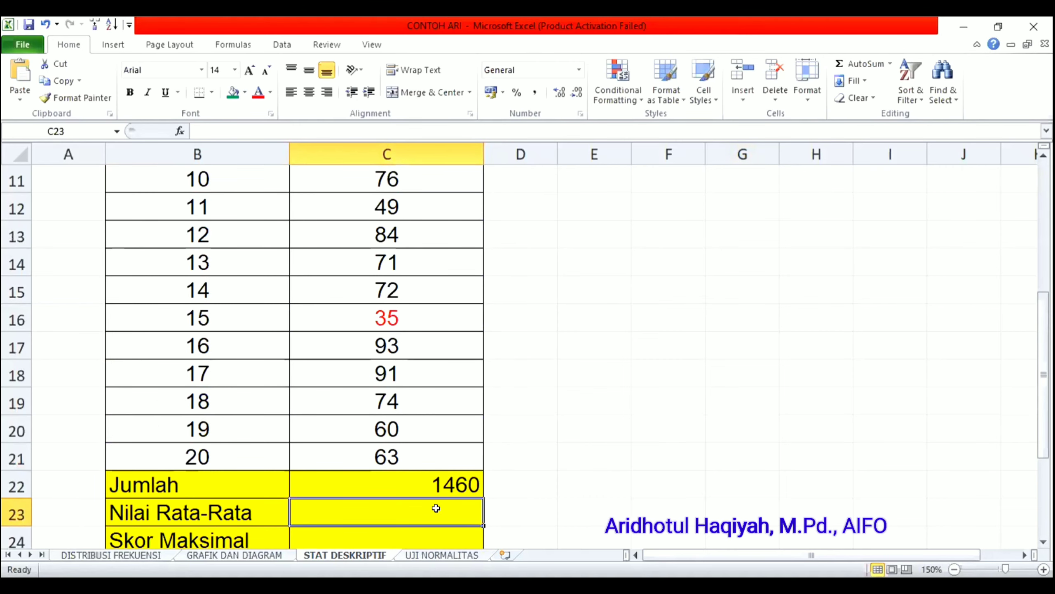
# Step: Calculate the mean of the 20 scores in C23 with an AVERAGE formula over C2:C21
pyautogui.write('=')
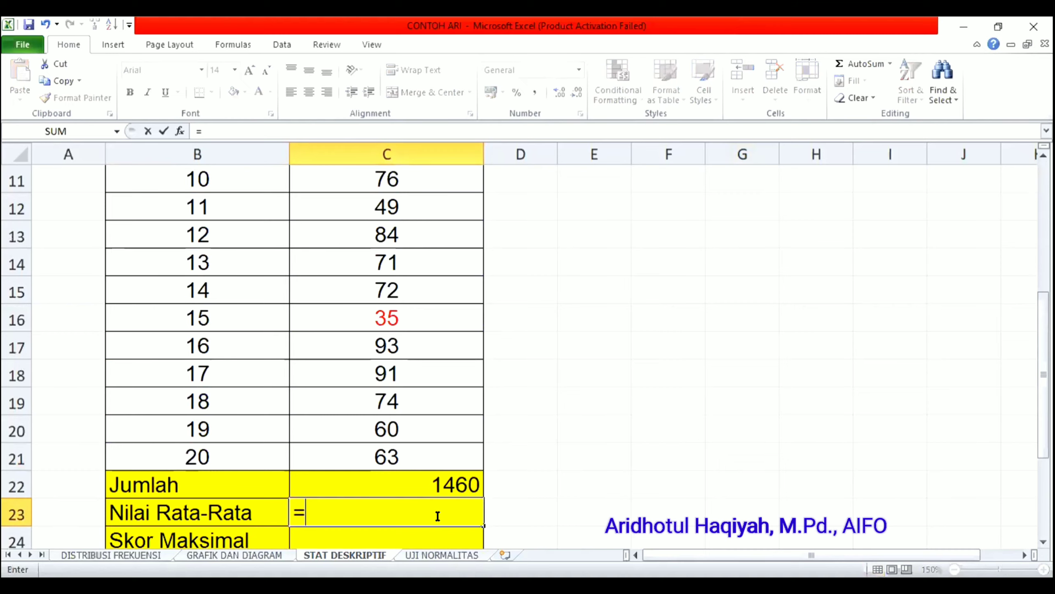
pyautogui.write('a')
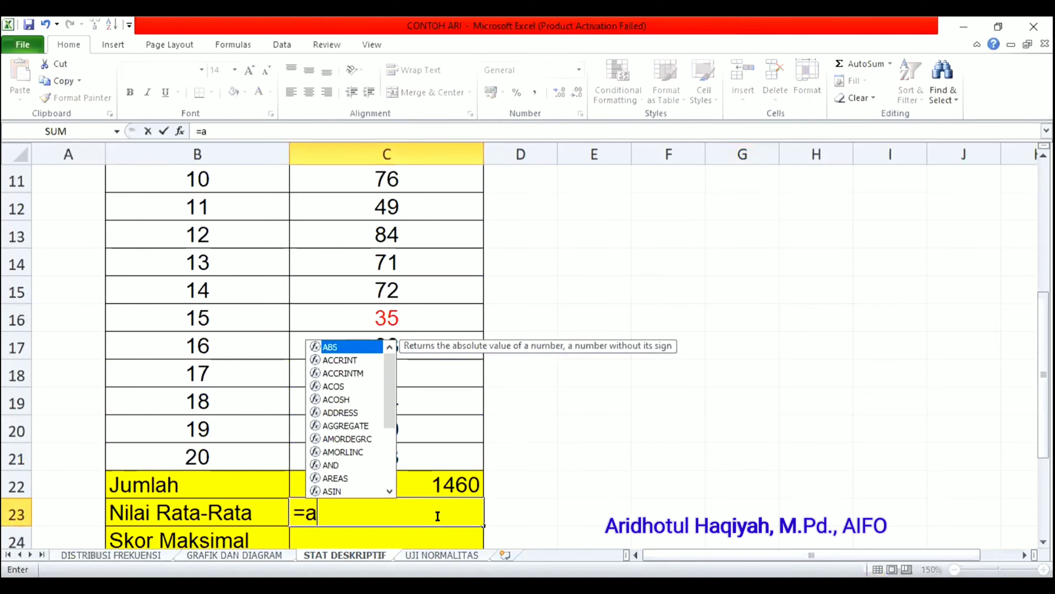
pyautogui.write('ver')
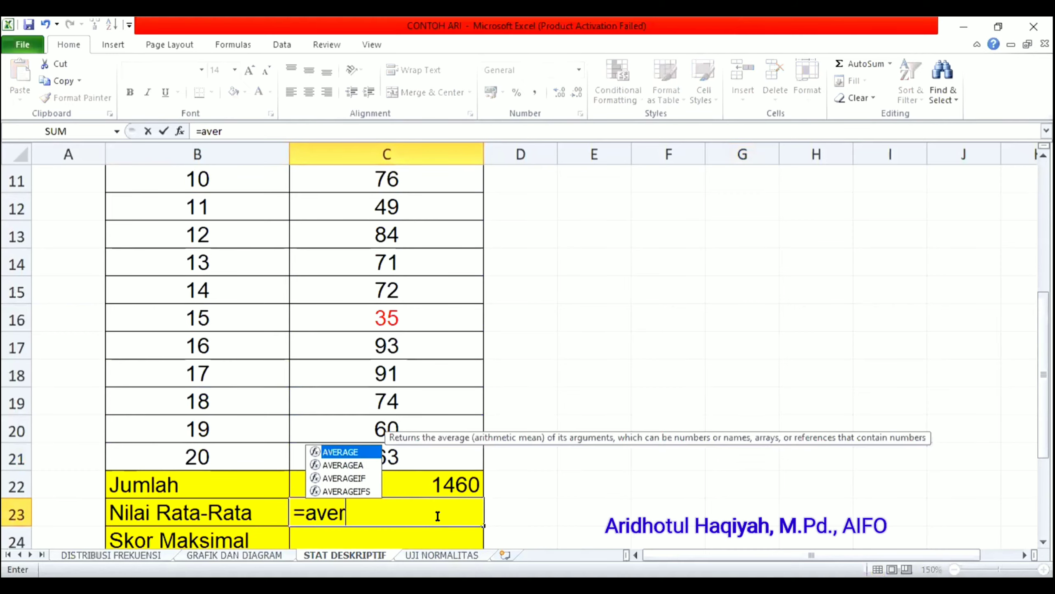
pyautogui.write('age(')
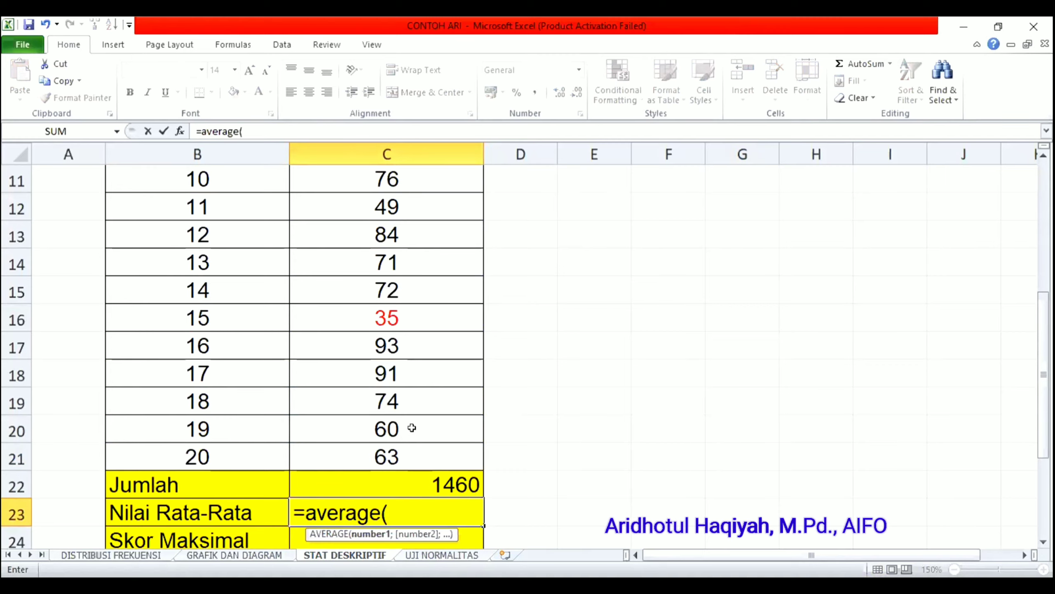
pyautogui.moveTo(409, 453); pyautogui.dragTo(379, 190)
pyautogui.press('Return')
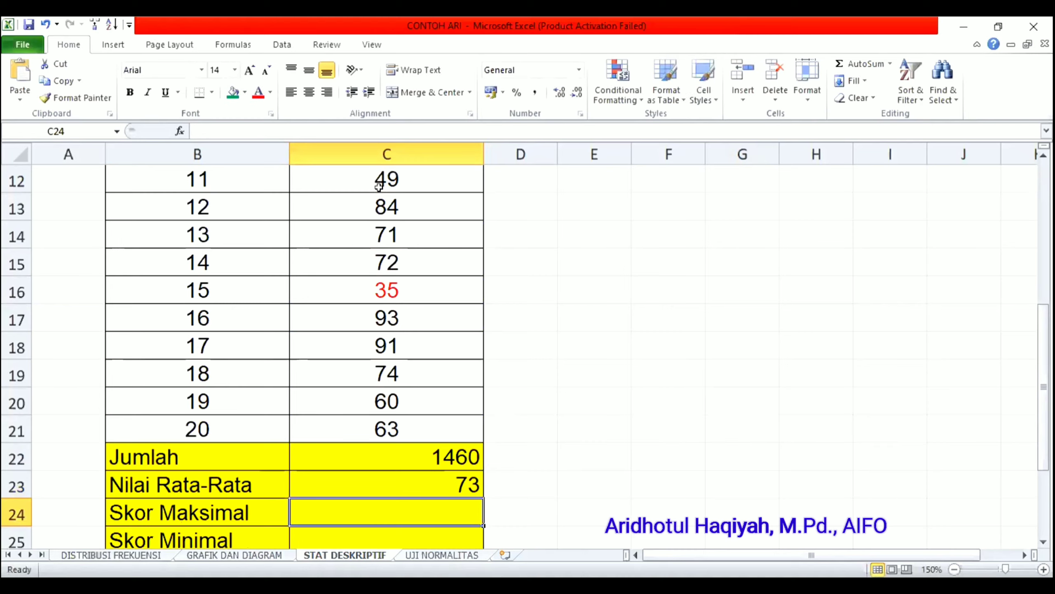
# Step: Find the highest score in C24 with a MAX formula over C2:C21
pyautogui.write('=ma')
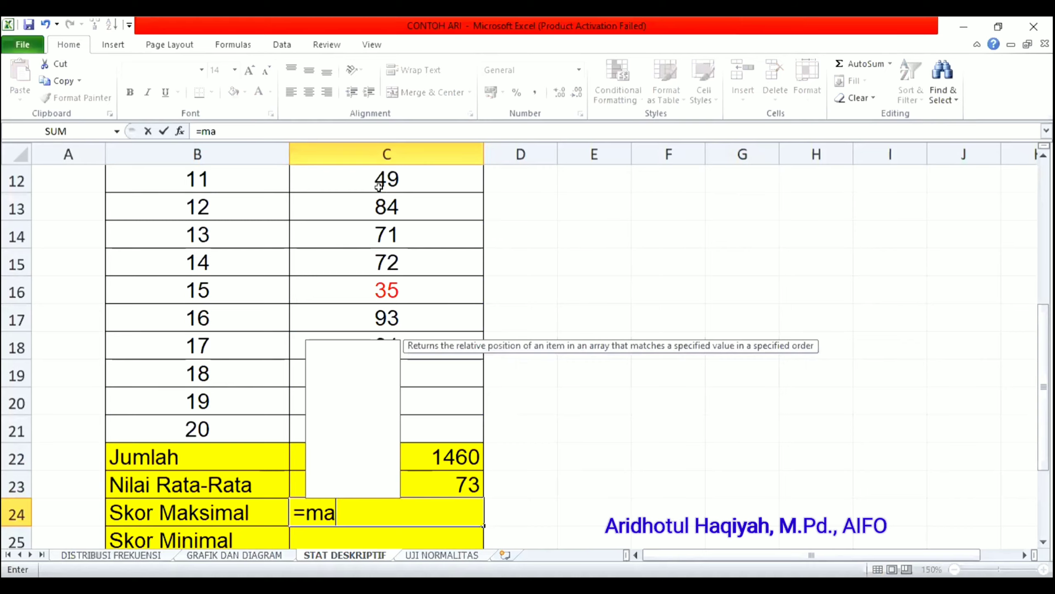
pyautogui.write('x(')
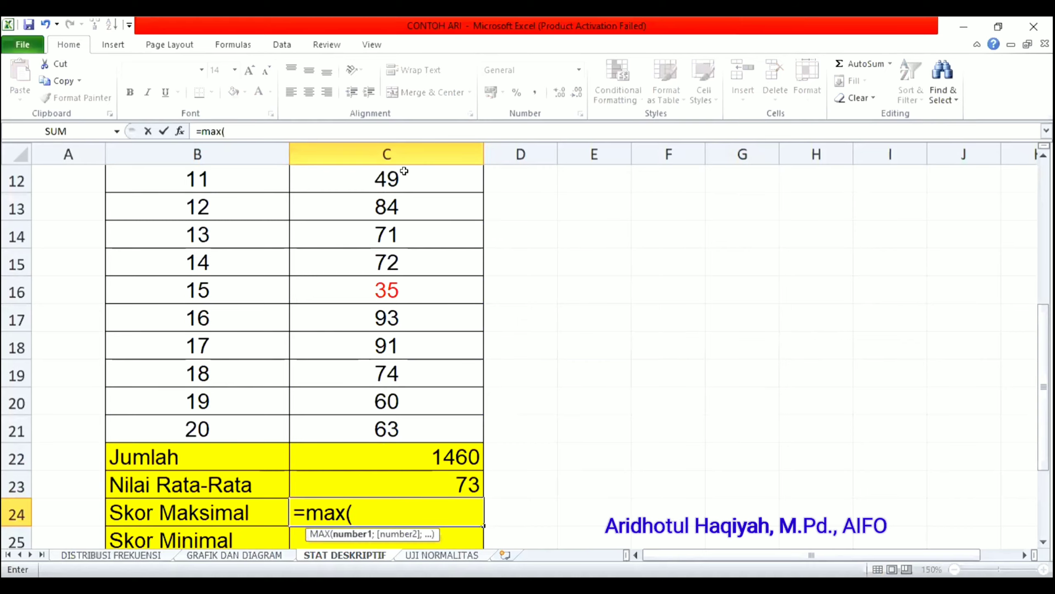
pyautogui.click(401, 418)
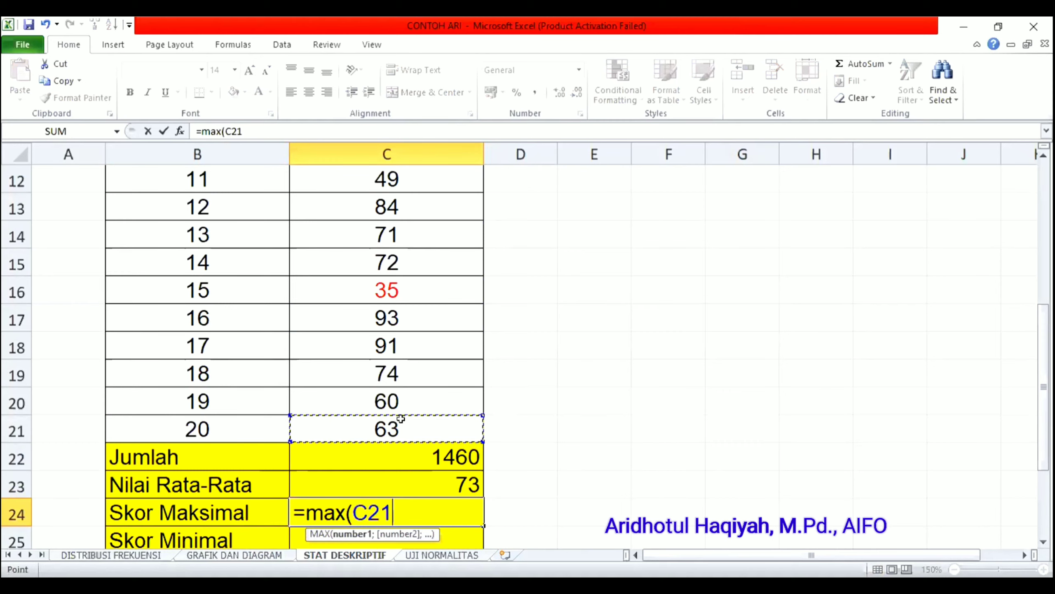
pyautogui.moveTo(401, 419); pyautogui.dragTo(387, 198)
pyautogui.press('Return')
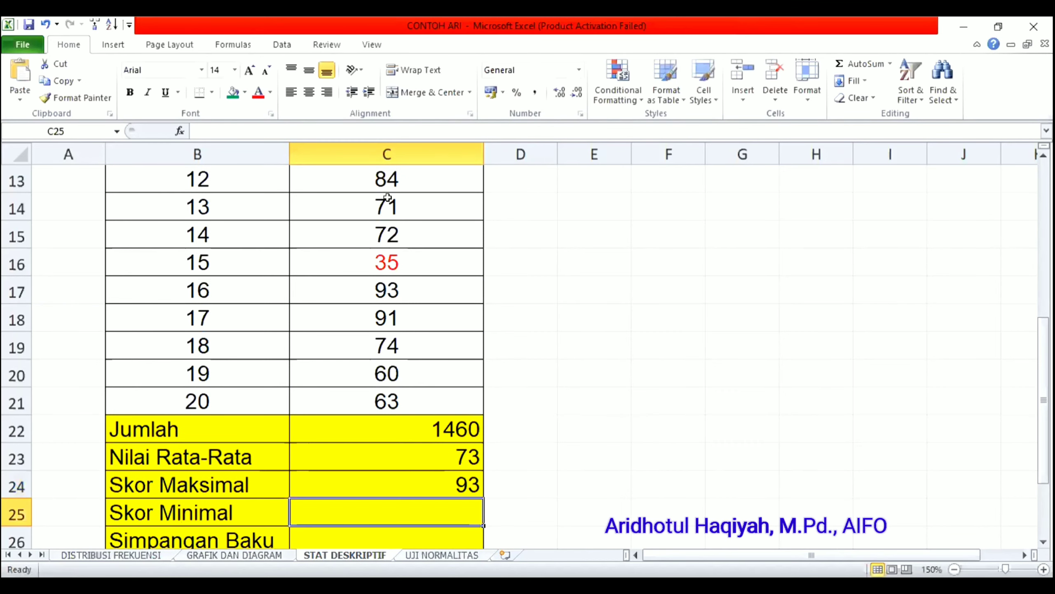
# Step: Find the lowest score in C25 with a MIN formula over C2:C21
pyautogui.write('=m')
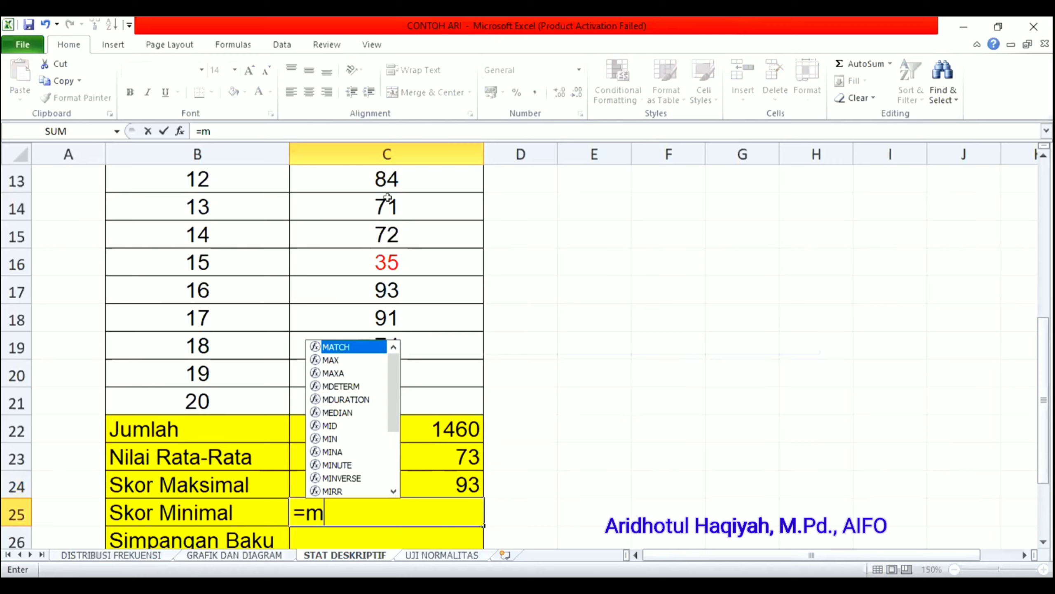
pyautogui.write('in(')
pyautogui.click(411, 405)
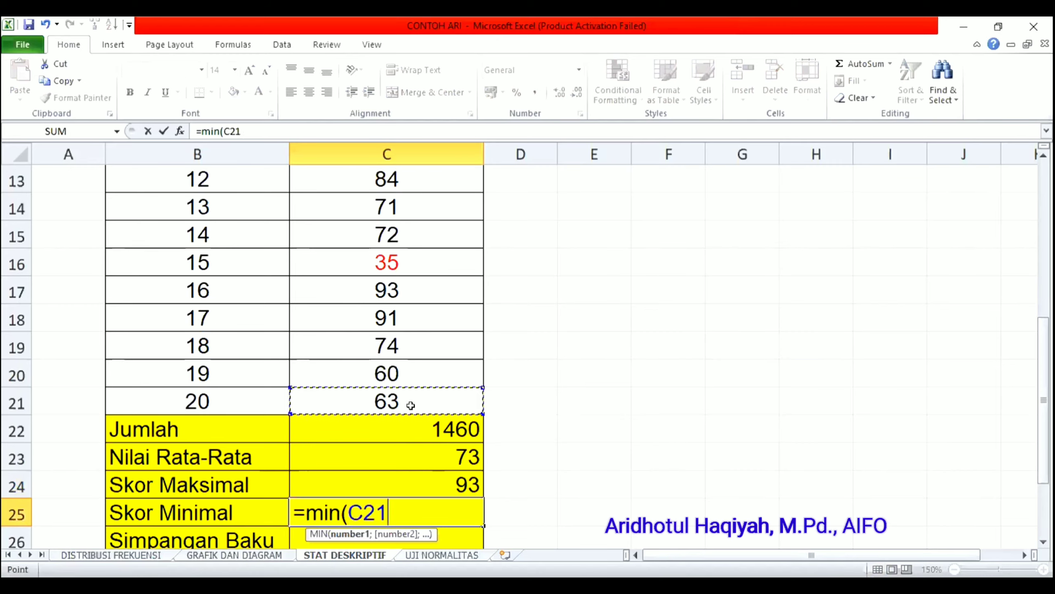
pyautogui.moveTo(411, 406); pyautogui.dragTo(381, 197)
pyautogui.press('Return')
pyautogui.write('=')
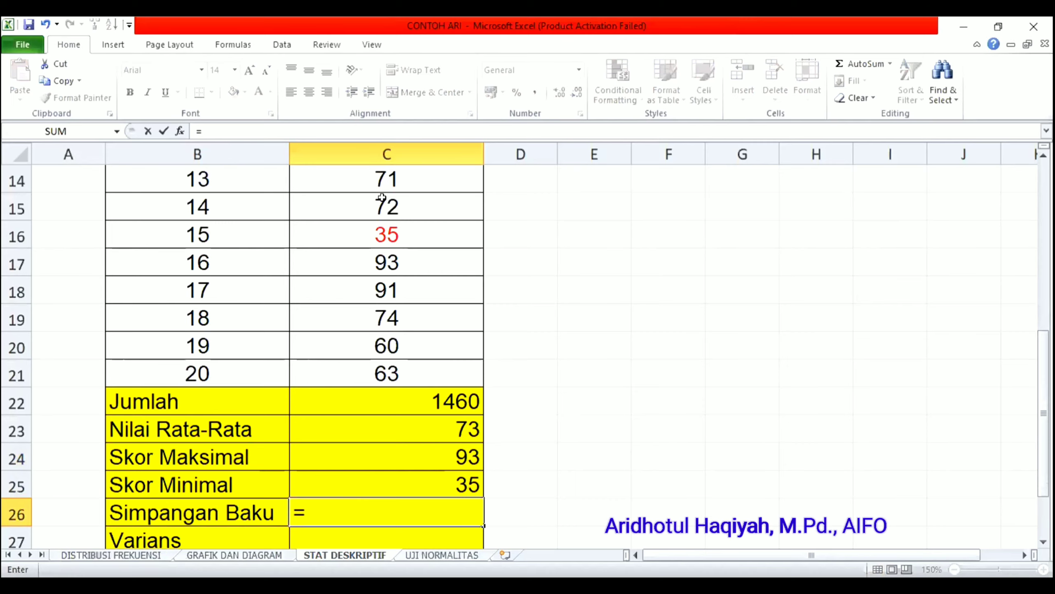
pyautogui.write('s')
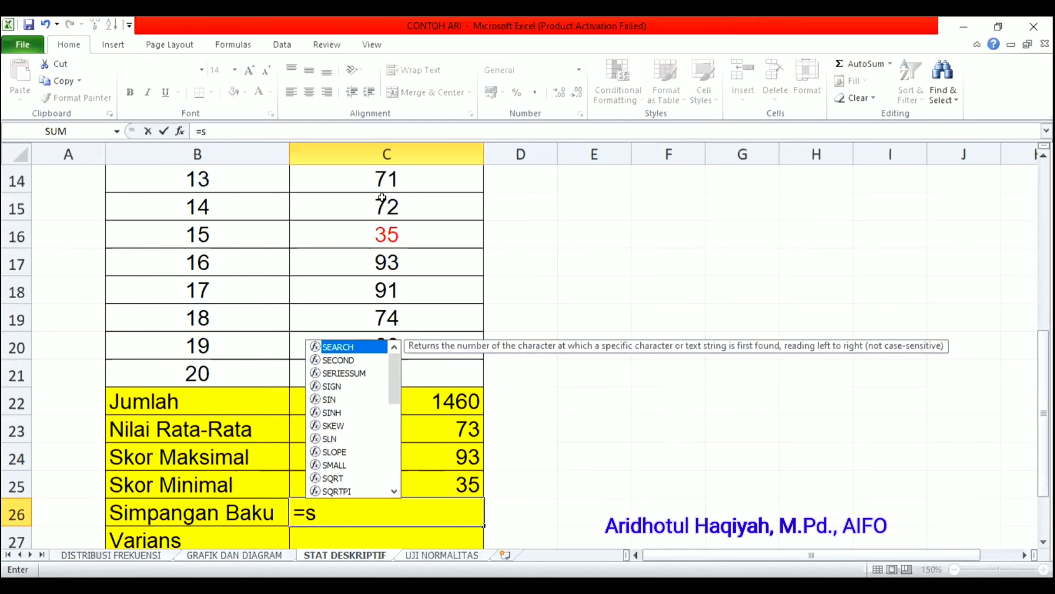
pyautogui.write('tdev')
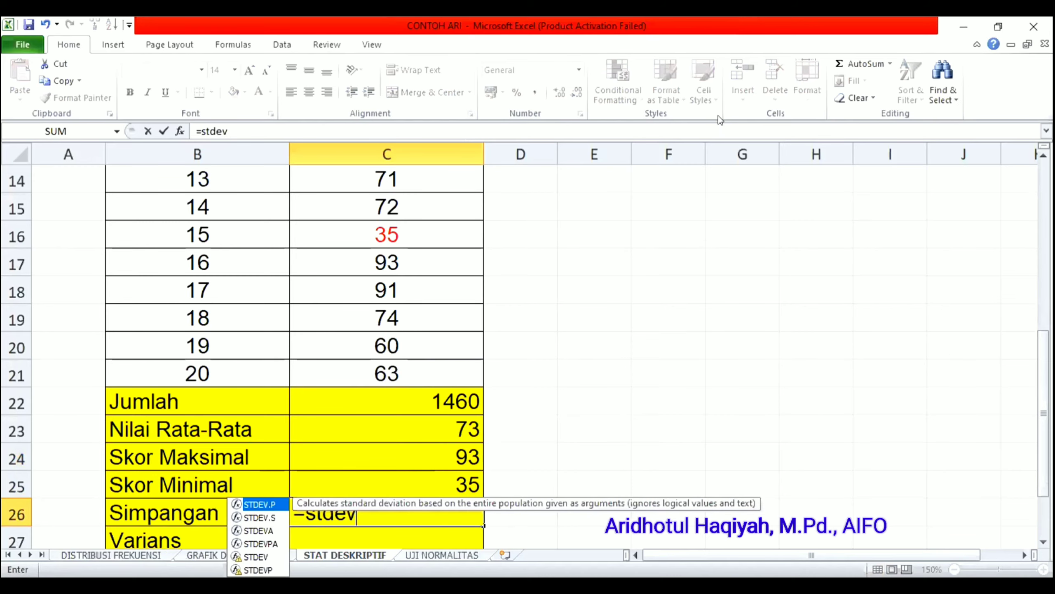
pyautogui.click(559, 318)
# Step: Calculate the standard deviation of the scores in C26 with a STDEV formula over C2:C21
pyautogui.click(365, 507)
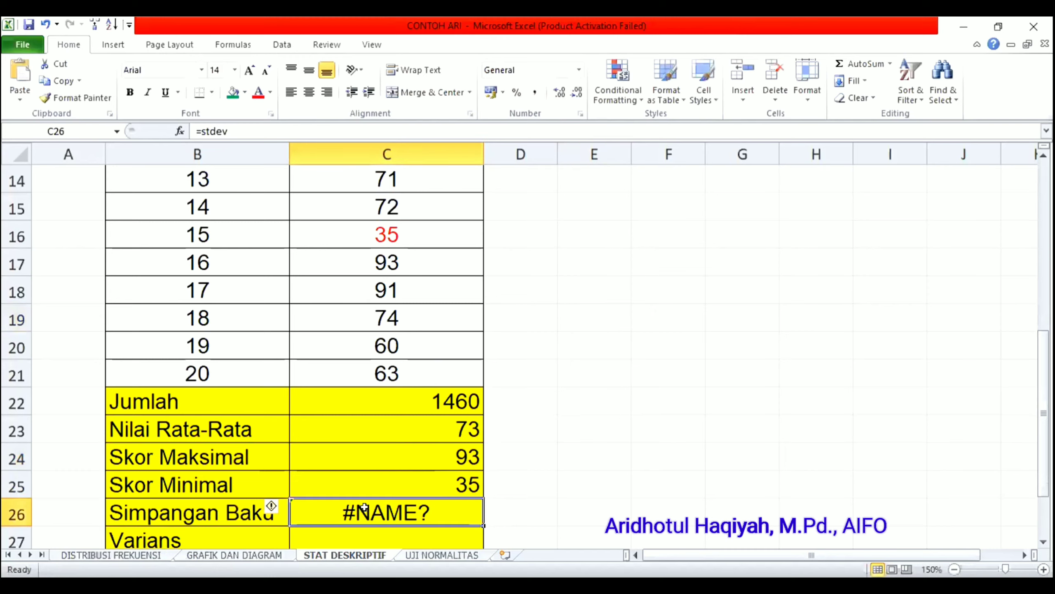
pyautogui.write('=')
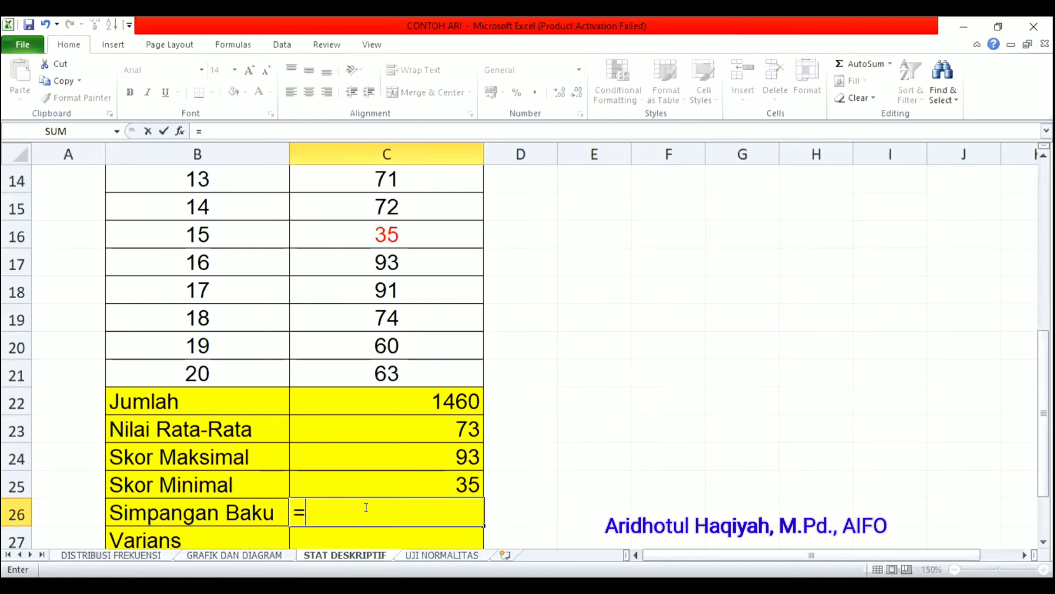
pyautogui.write('stdev')
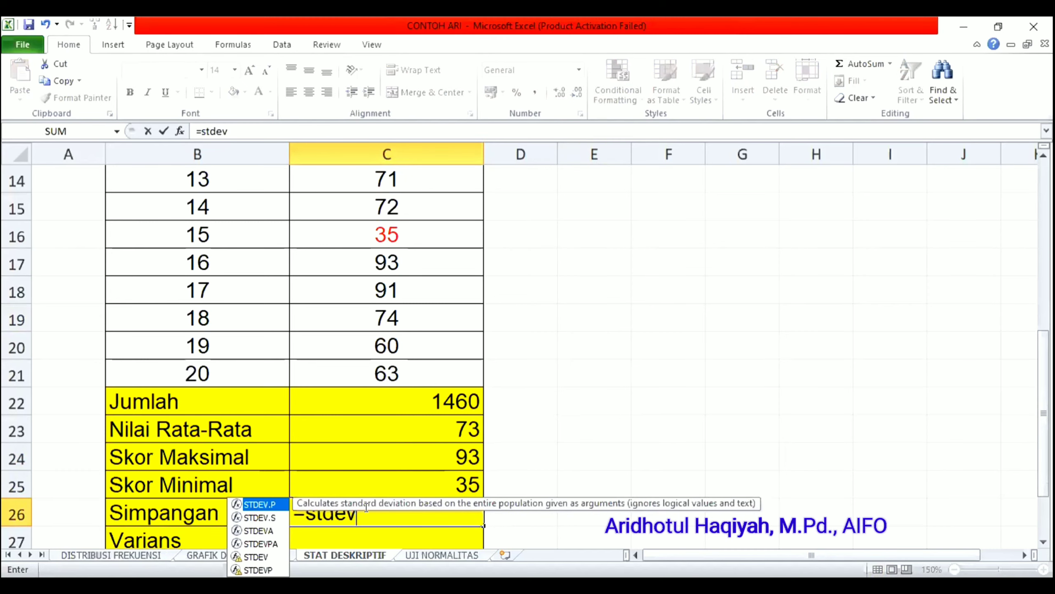
pyautogui.write('(')
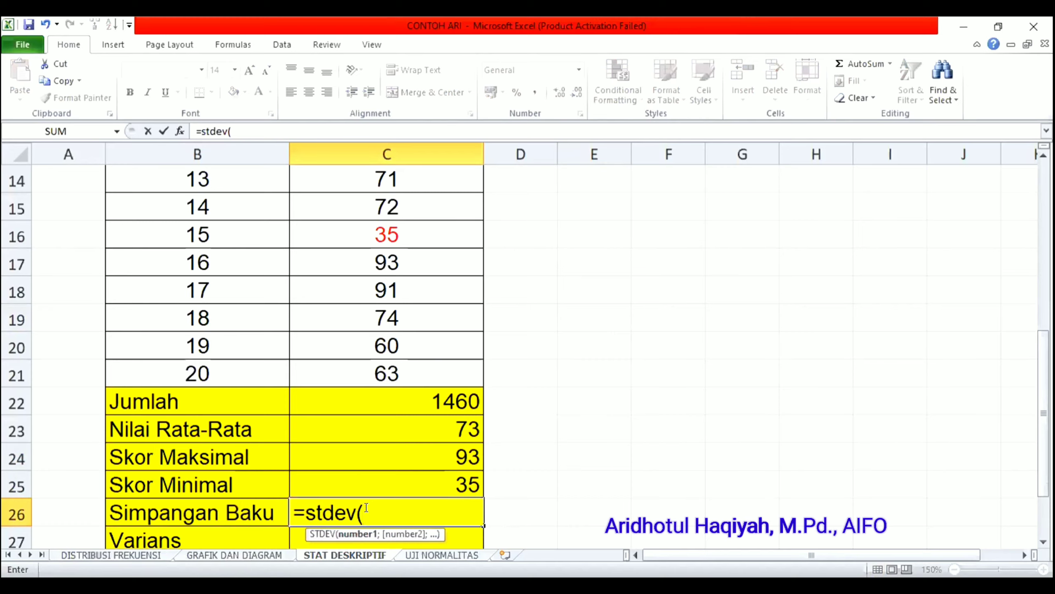
pyautogui.click(392, 365)
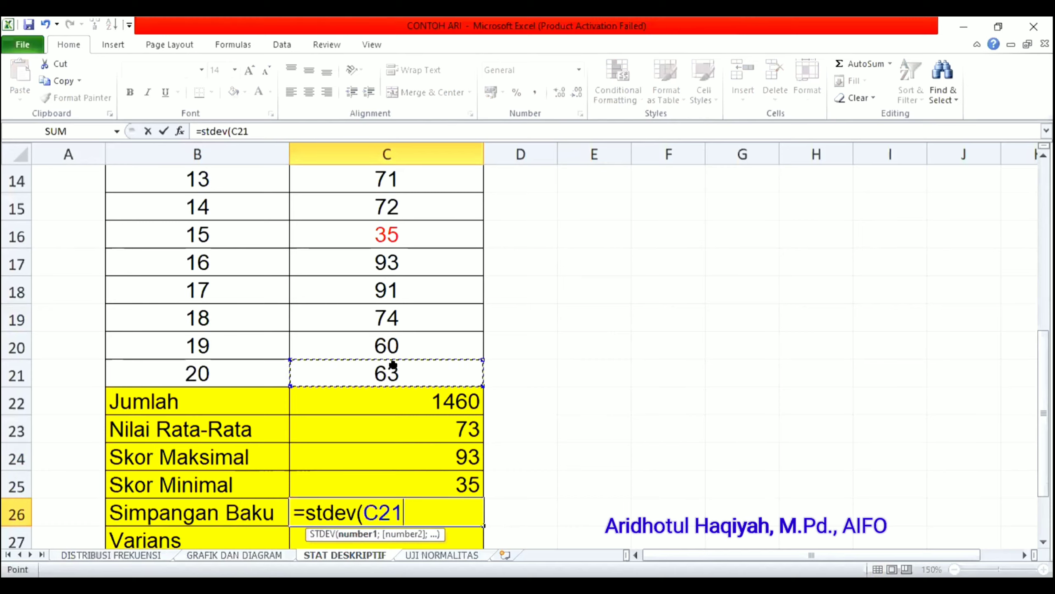
pyautogui.moveTo(393, 365); pyautogui.dragTo(369, 208)
pyautogui.press('Return')
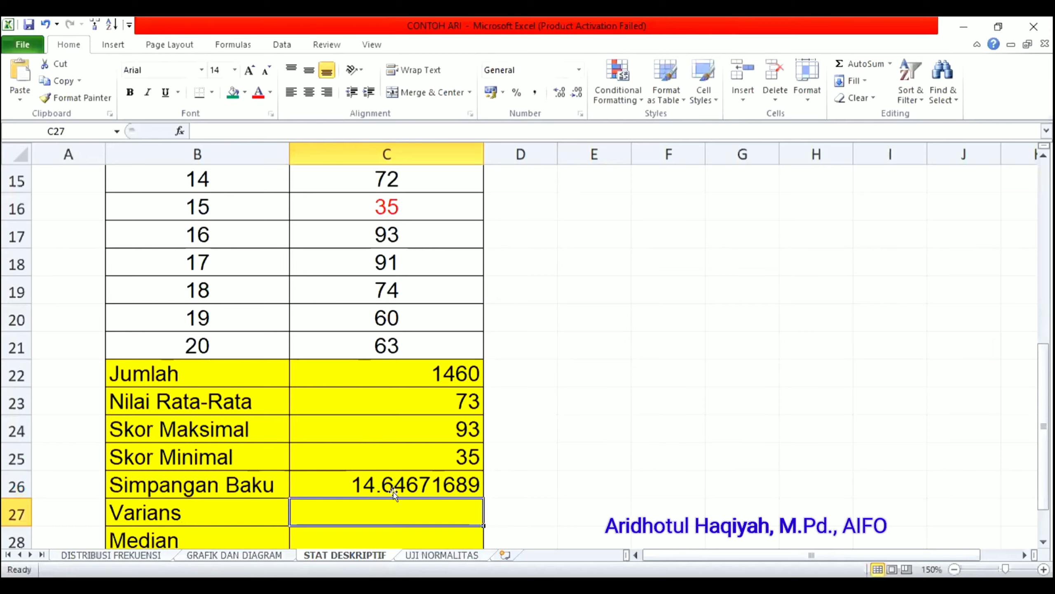
# Step: Calculate the variance in C27 by squaring the standard deviation with the formula =C26*C26
pyautogui.write('=')
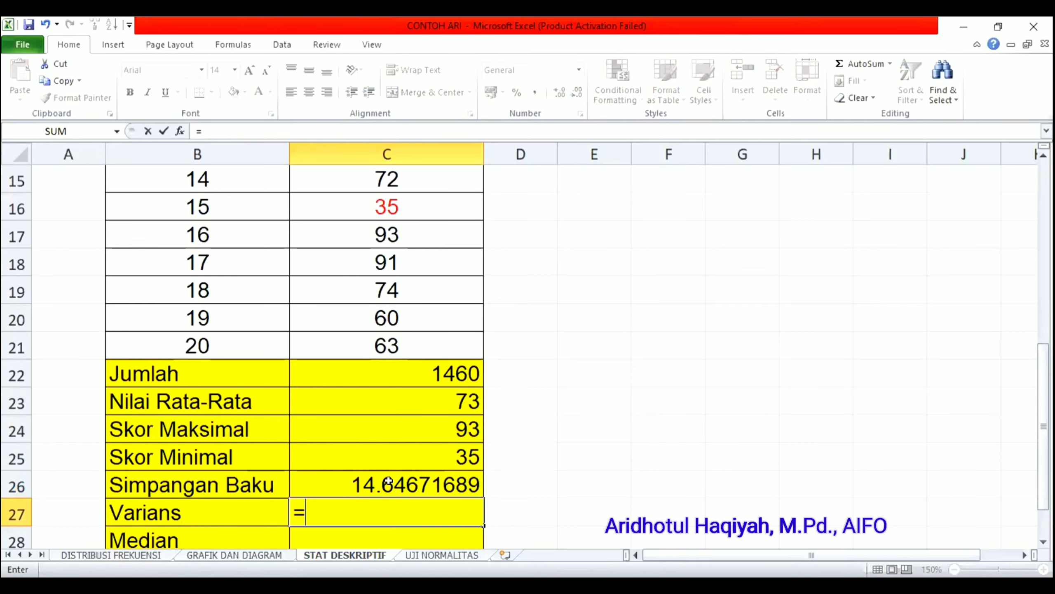
pyautogui.click(388, 481)
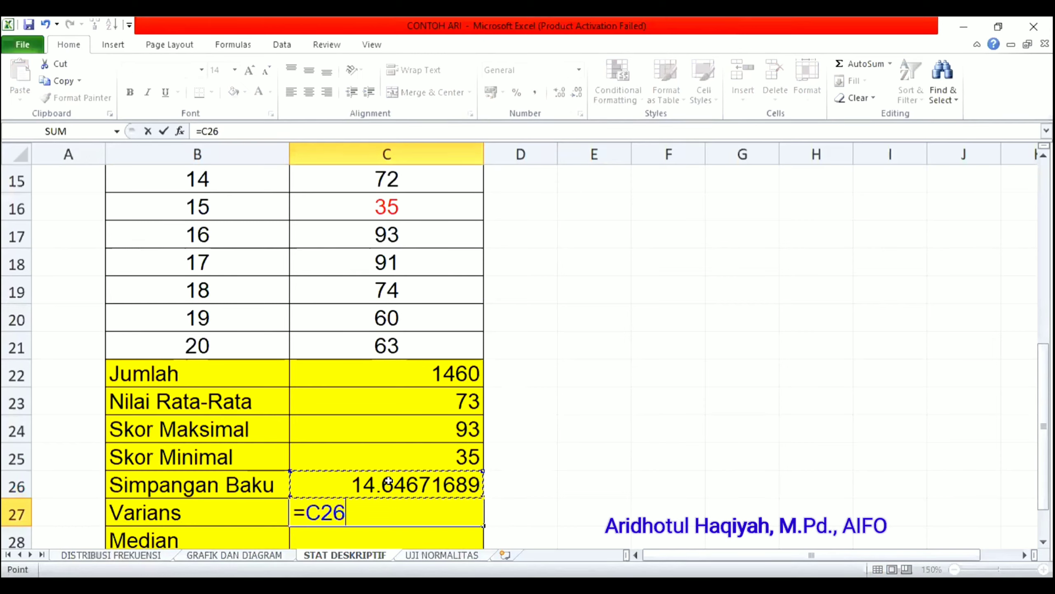
pyautogui.write('*')
pyautogui.click(389, 481)
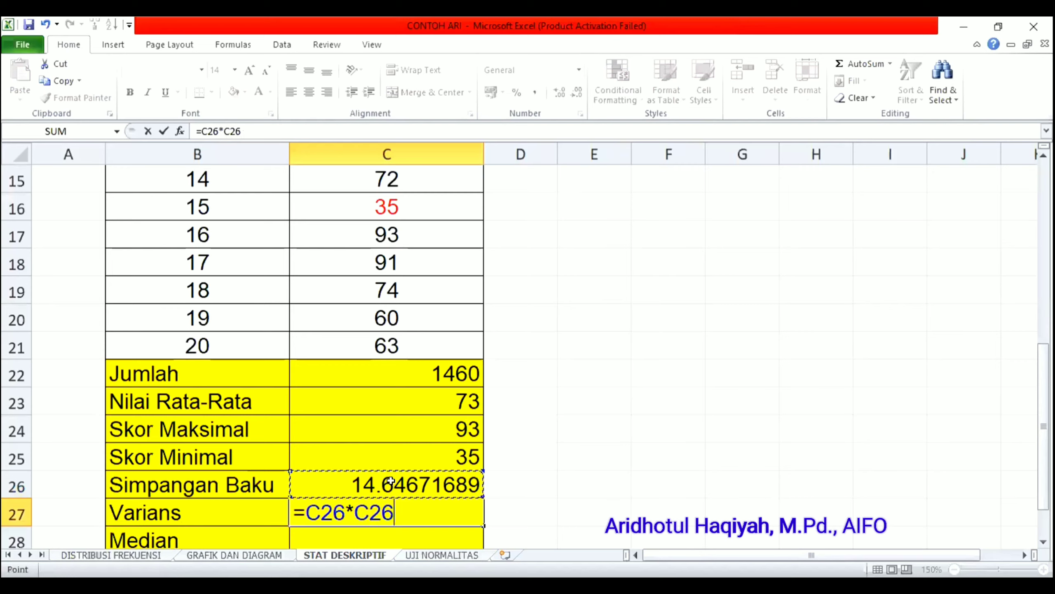
pyautogui.press('Return')
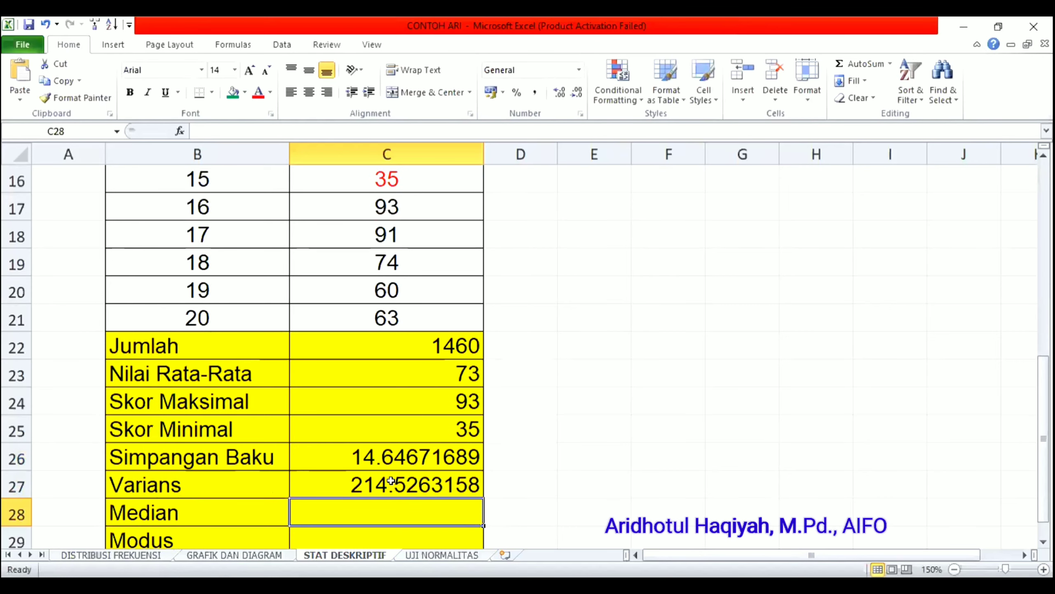
# Step: Calculate the median of the scores in C28 with a MEDIAN formula over C2:C21
pyautogui.write('=m')
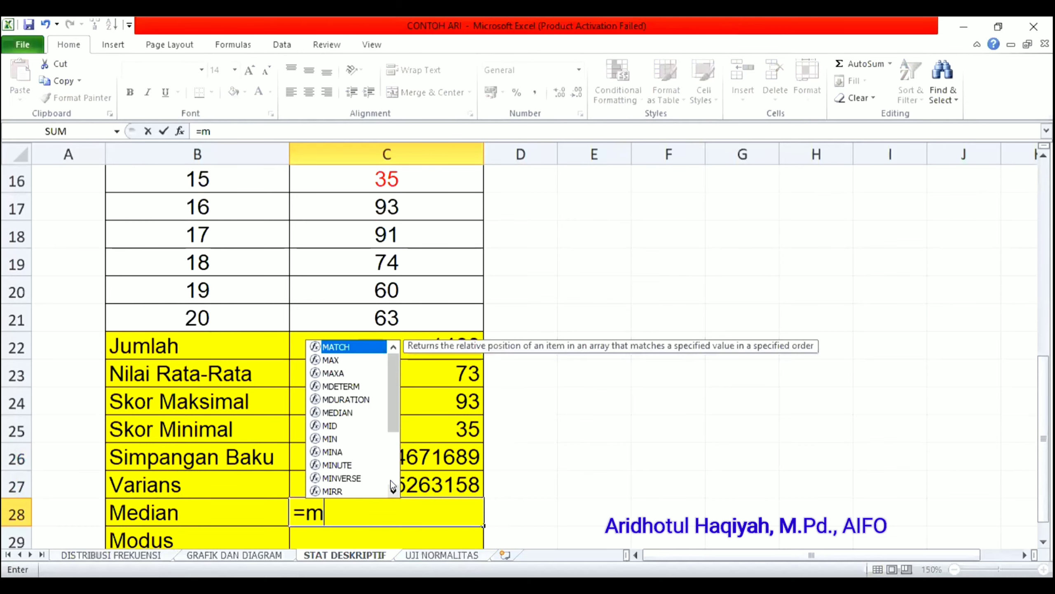
pyautogui.write('edian(')
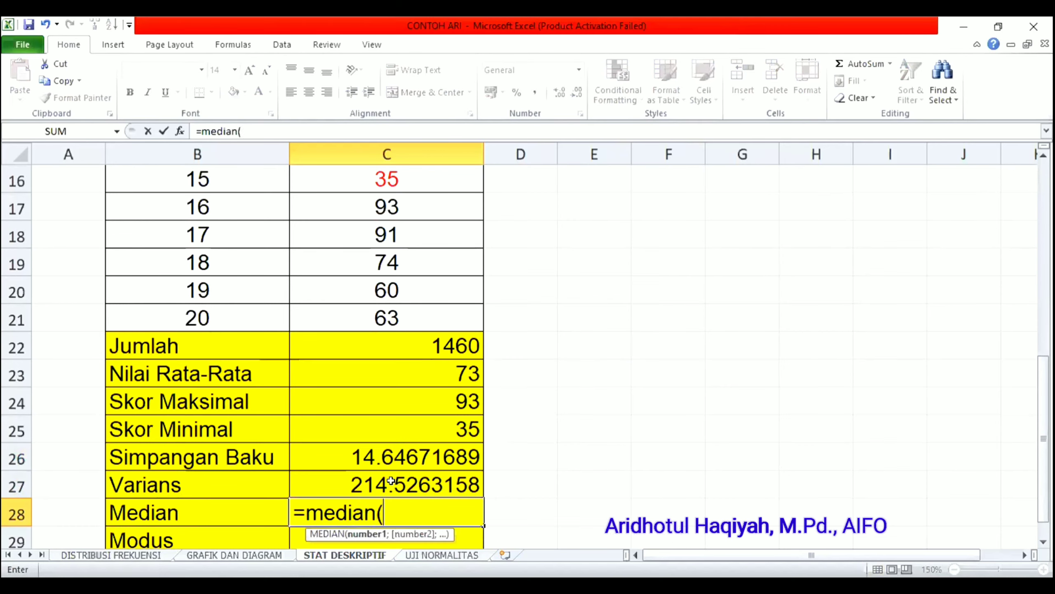
pyautogui.click(405, 315)
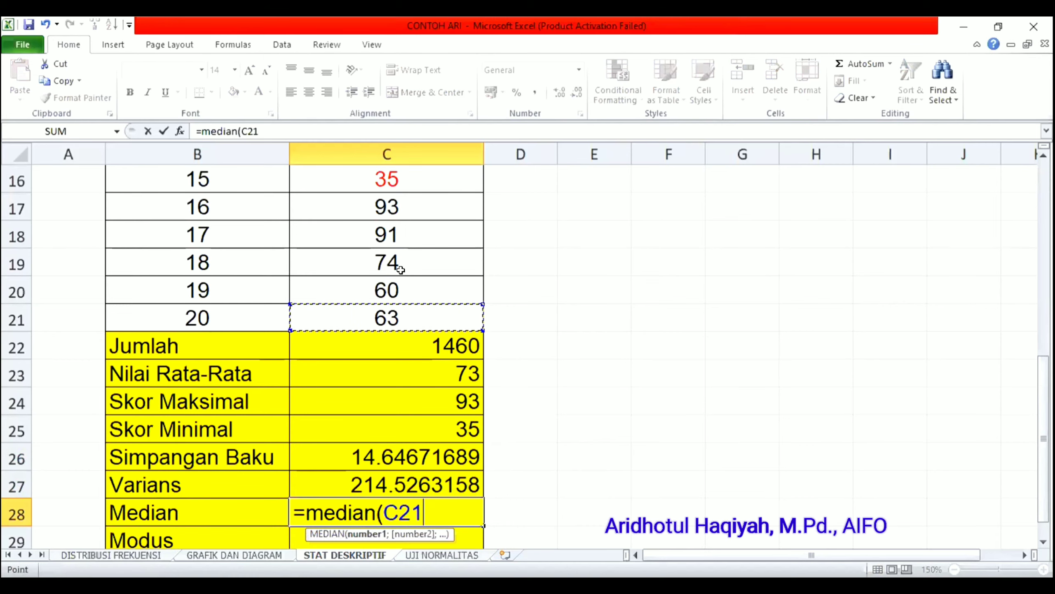
pyautogui.press('Return')
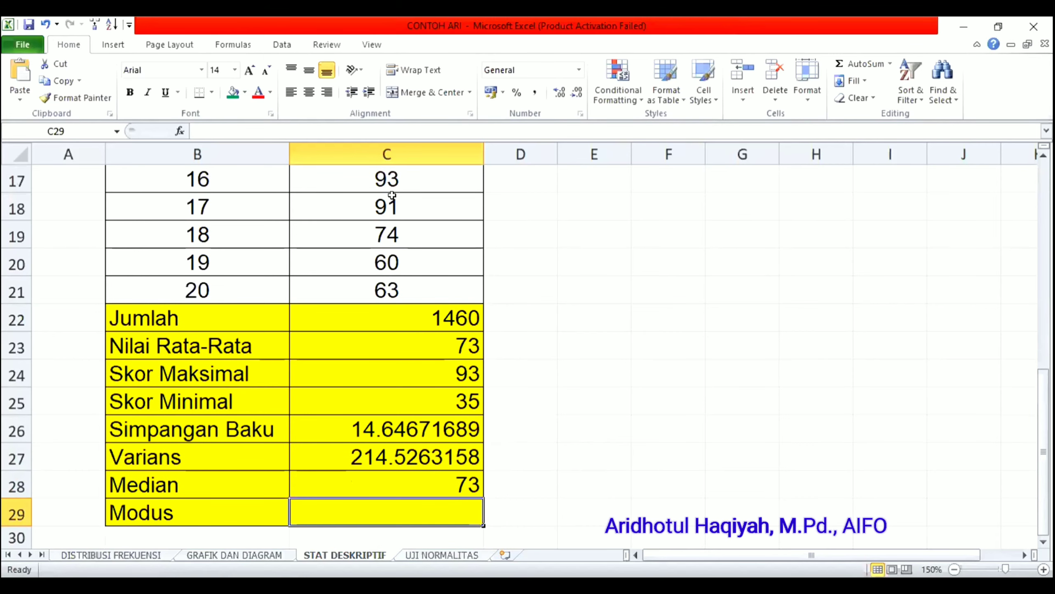
# Step: Calculate the mode of the scores in C29 with a MODE formula over C2:C21
pyautogui.write('=m')
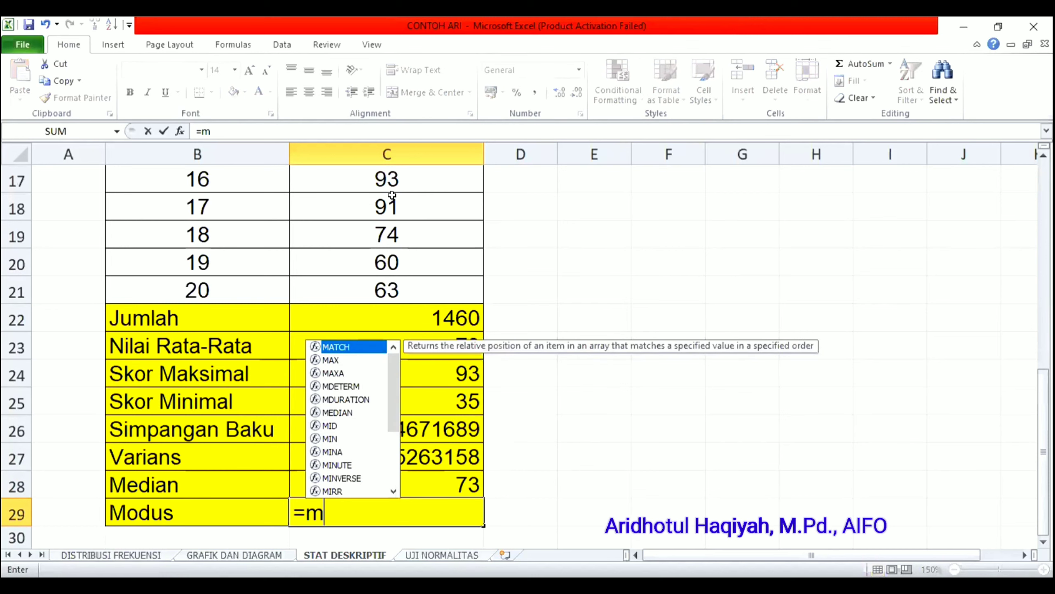
pyautogui.write('ode(')
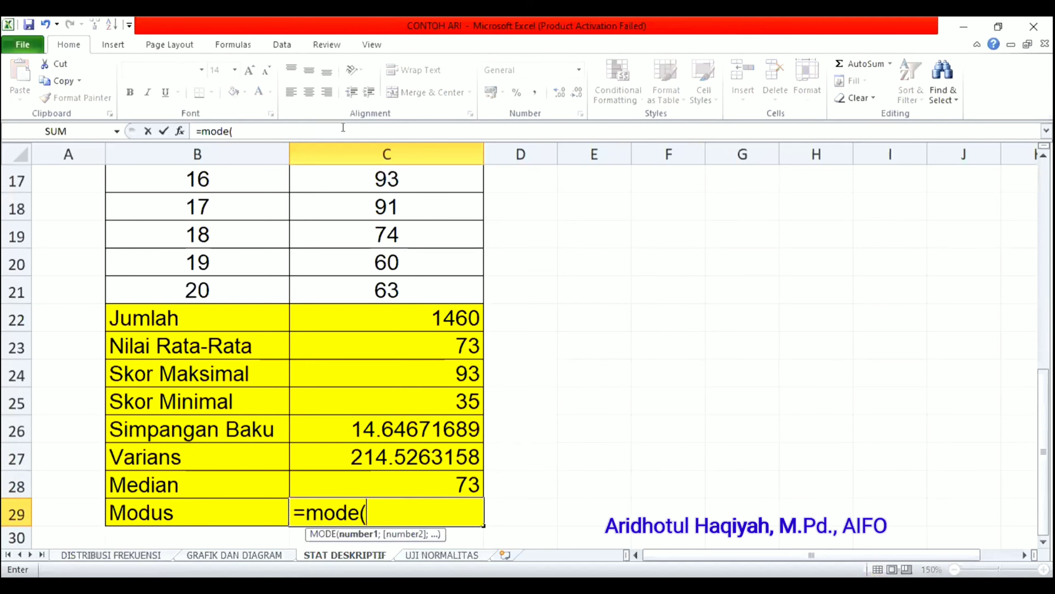
pyautogui.click(397, 293)
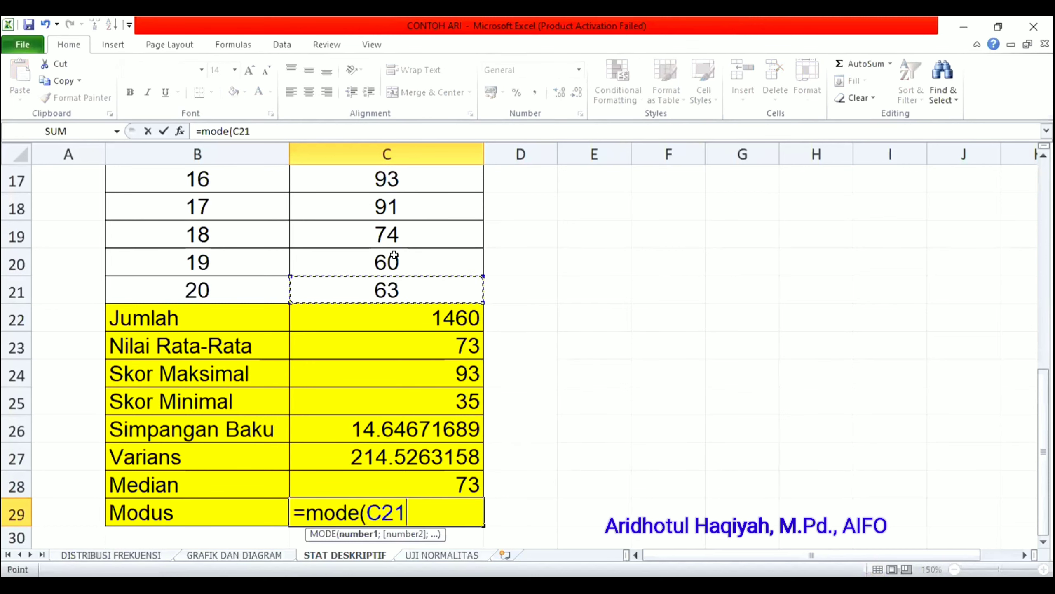
pyautogui.moveTo(394, 254); pyautogui.dragTo(384, 204)
pyautogui.press('Return')
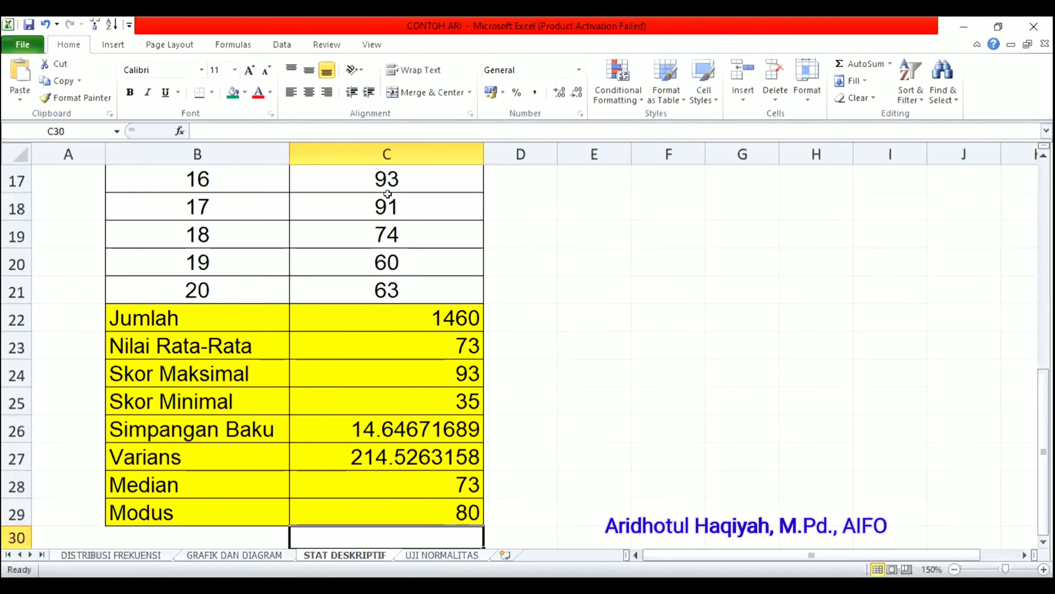
# Step: Reduce the number of decimal places displayed for the standard deviation and variance in C26:C27
pyautogui.moveTo(394, 419); pyautogui.dragTo(411, 444)
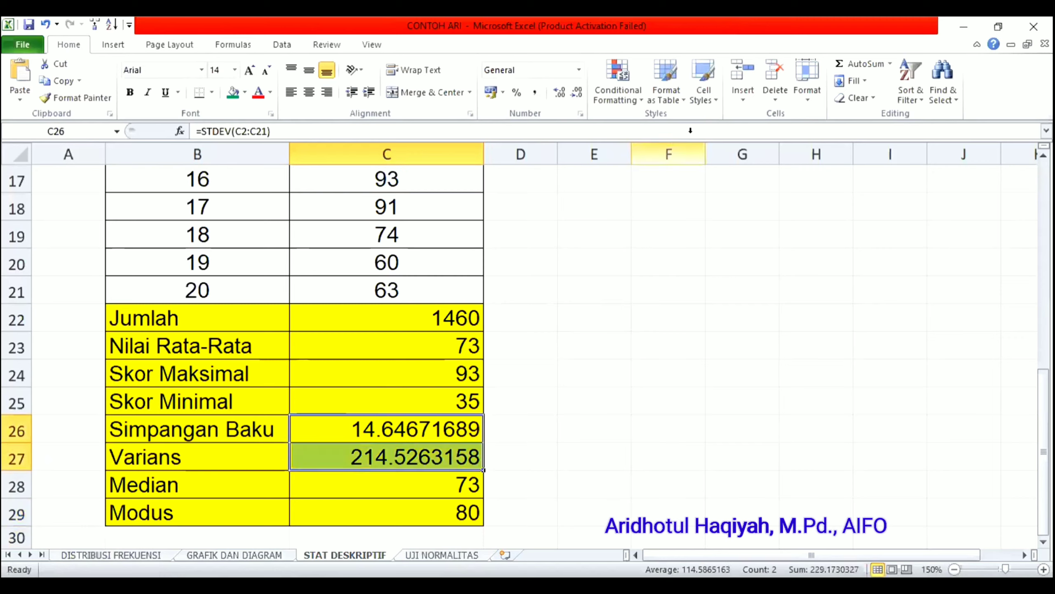
pyautogui.click(574, 94)
pyautogui.click(574, 94)
pyautogui.click(574, 94)
pyautogui.click(574, 94)
pyautogui.click(573, 94)
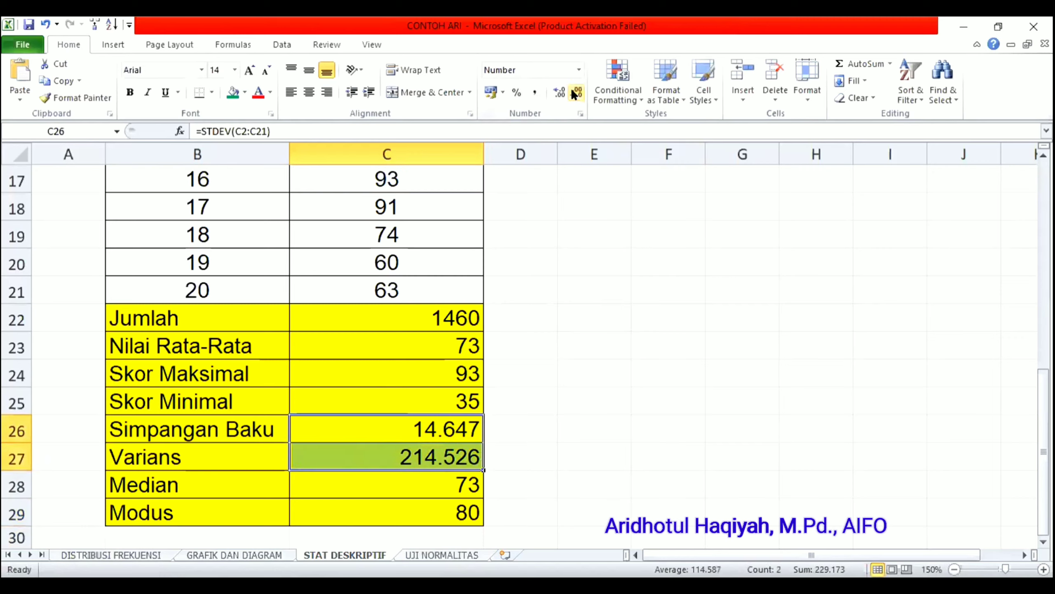
pyautogui.click(574, 94)
pyautogui.click(595, 368)
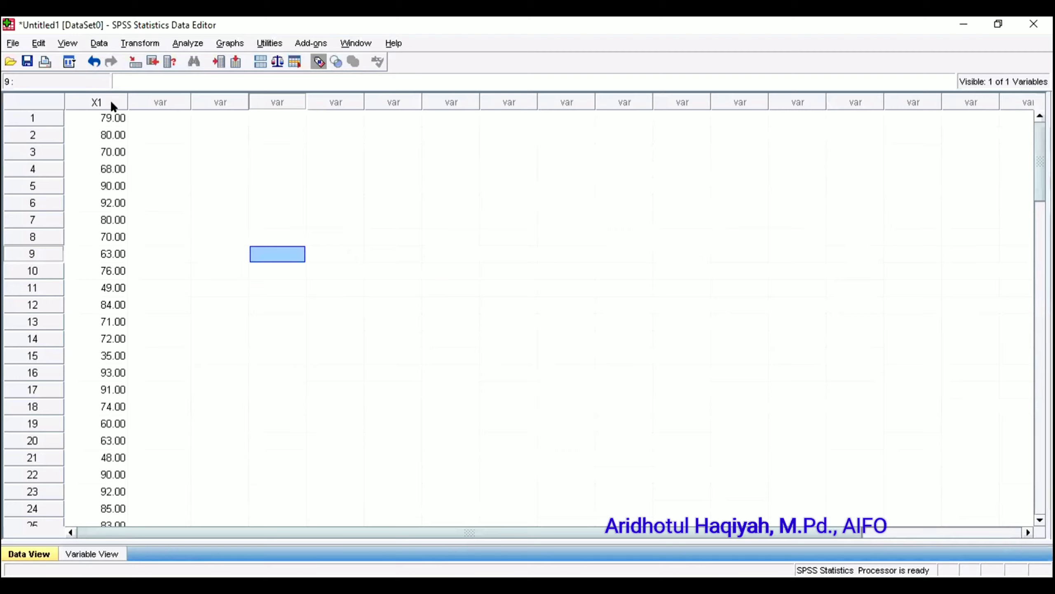
# Step: Check the label of variable X1 in the variable definitions and return to the data
pyautogui.moveTo(110, 102)
pyautogui.click(98, 553)
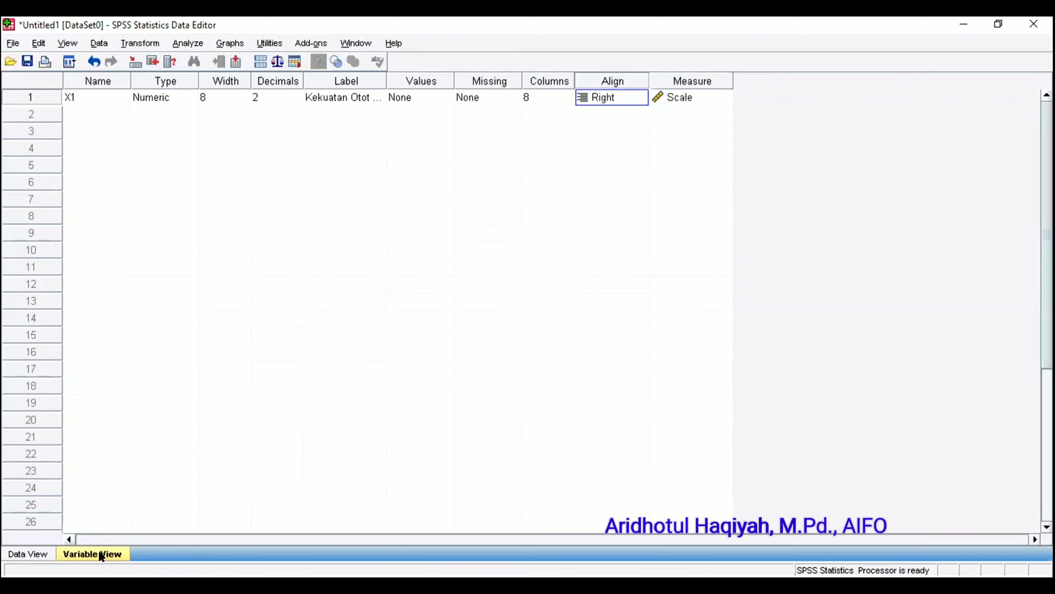
pyautogui.click(341, 102)
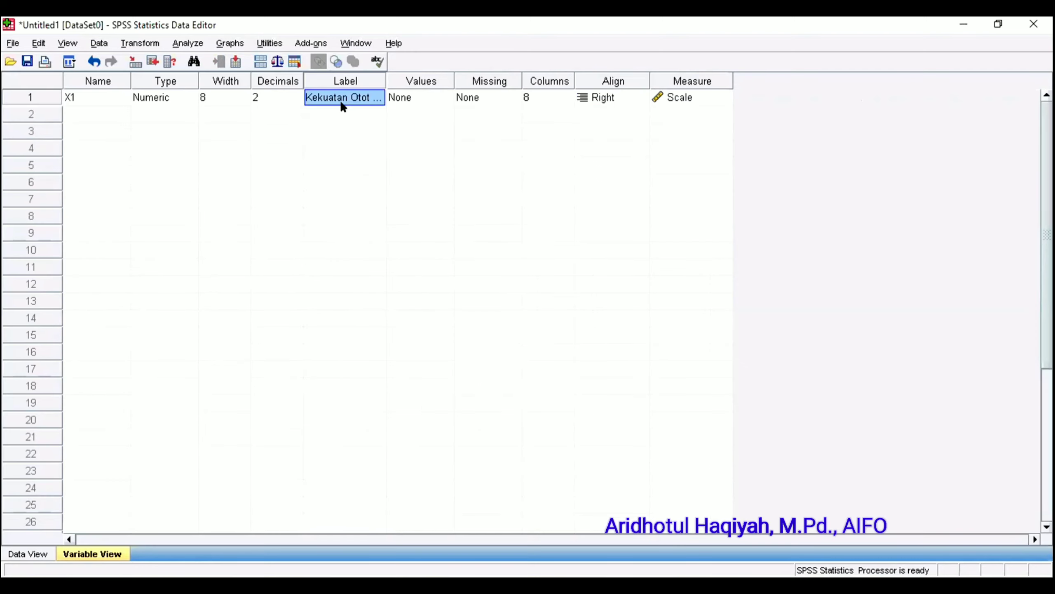
pyautogui.click(341, 112)
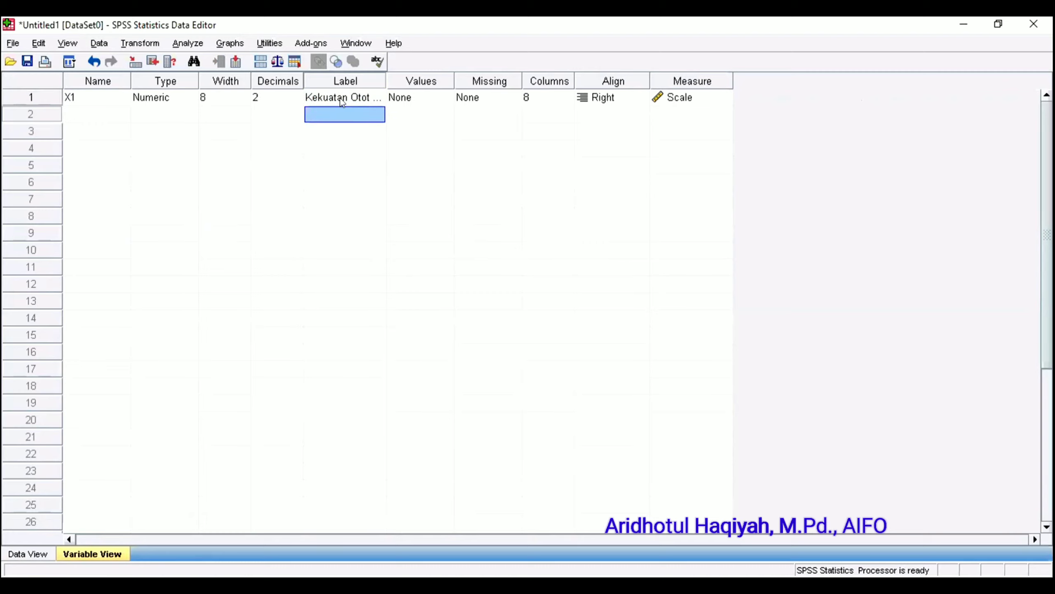
pyautogui.click(342, 102)
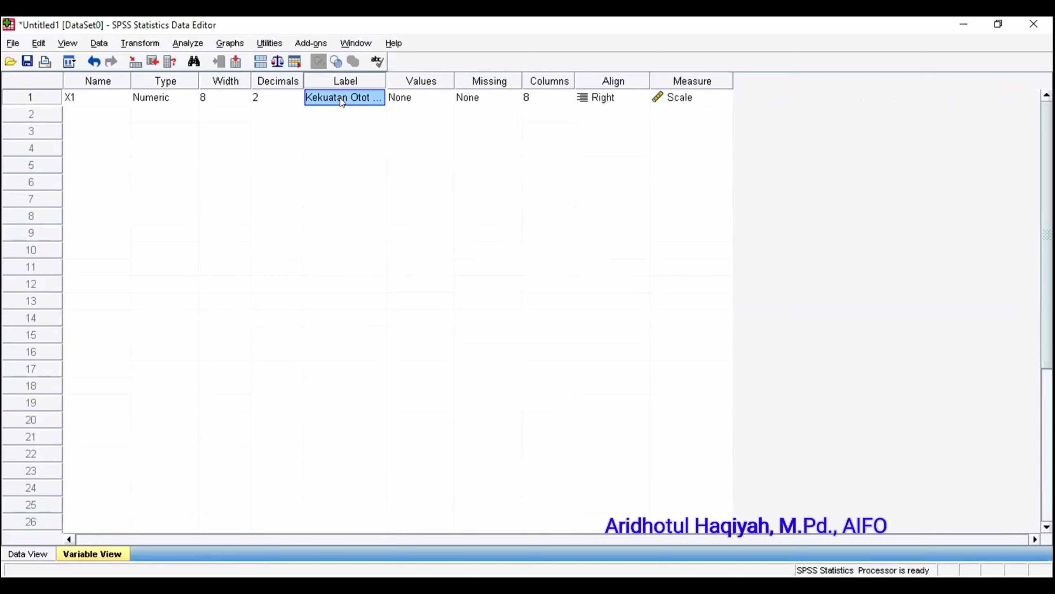
pyautogui.click(44, 554)
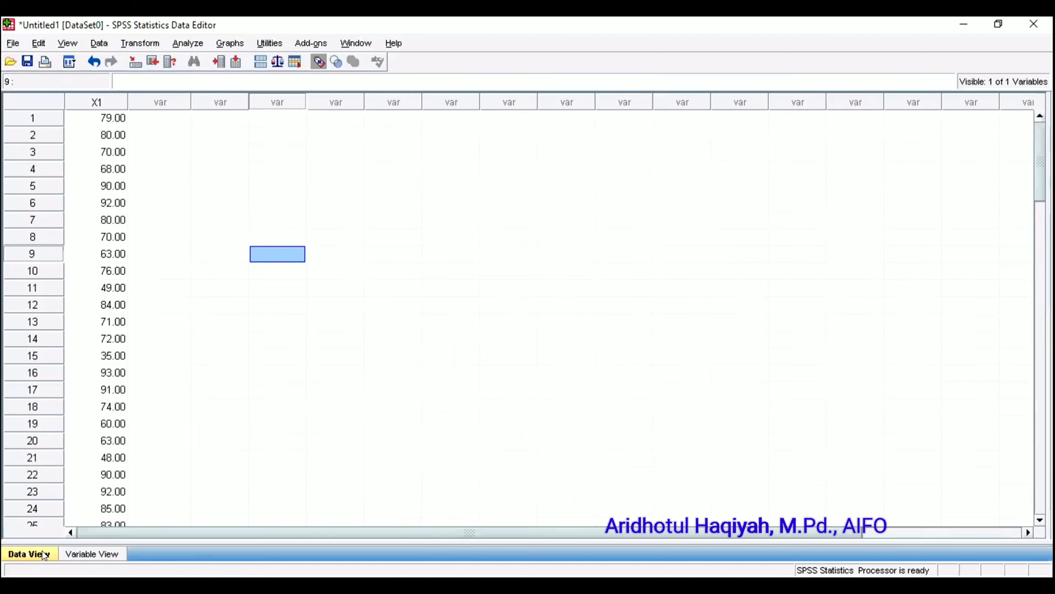
# Step: Open the Descriptives analysis with Kekuatan Otot Tungkai as the variable to analyze
pyautogui.click(189, 44)
pyautogui.moveTo(224, 82)
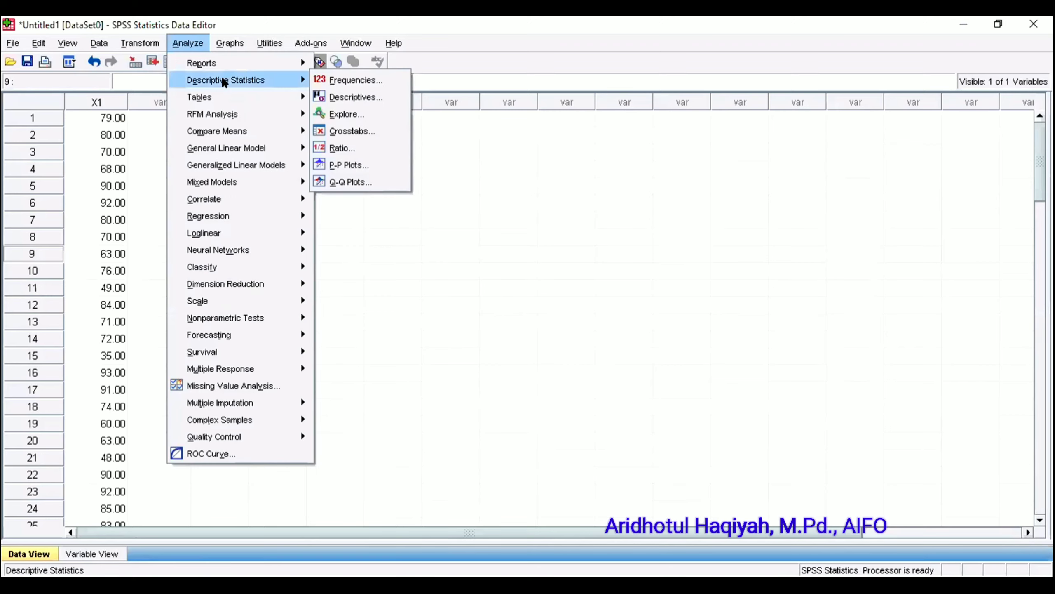
pyautogui.click(349, 96)
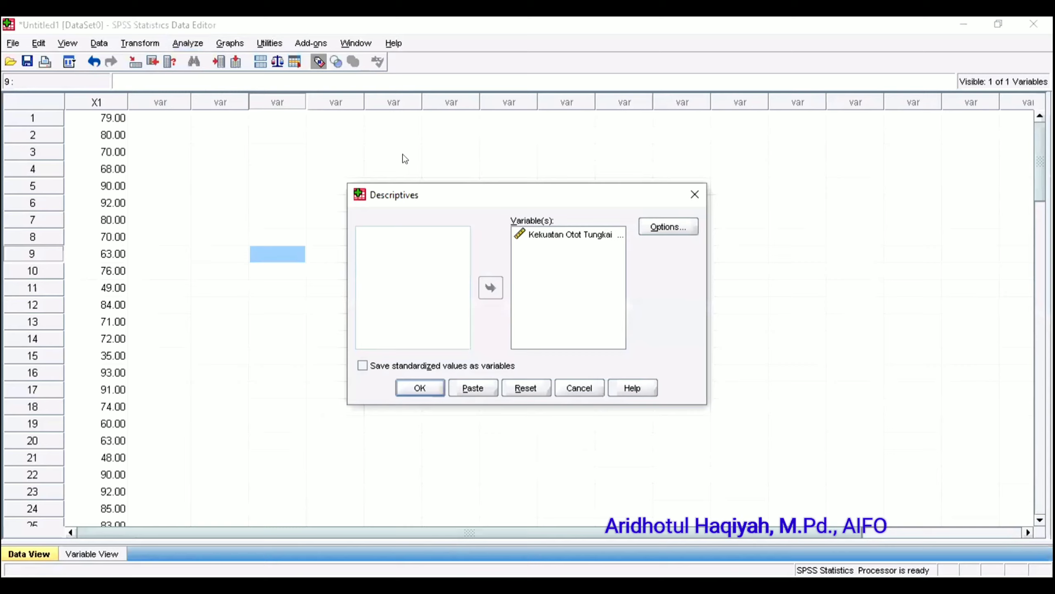
pyautogui.click(546, 239)
pyautogui.click(491, 288)
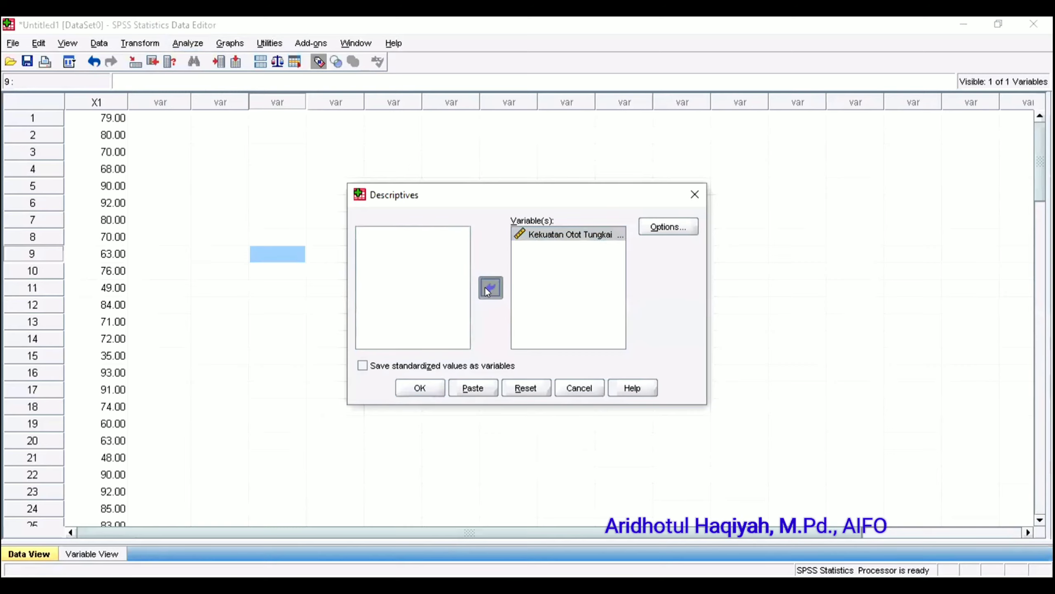
pyautogui.click(491, 288)
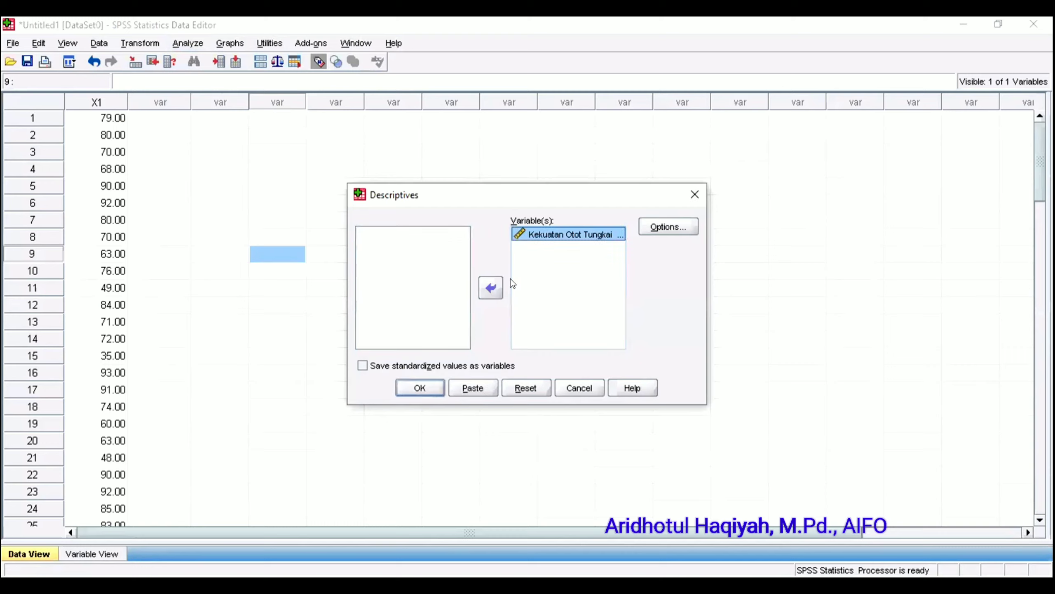
# Step: Add sum, variance, range and S.E. mean to the Descriptives statistics and run the analysis
pyautogui.click(654, 226)
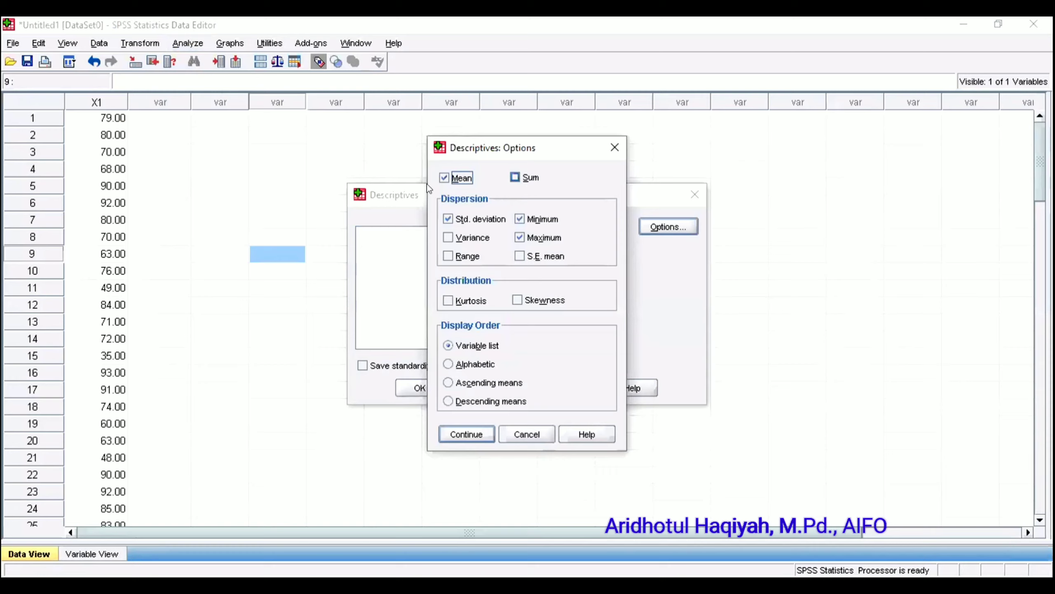
pyautogui.click(515, 177)
pyautogui.click(520, 256)
pyautogui.click(473, 255)
pyautogui.click(480, 427)
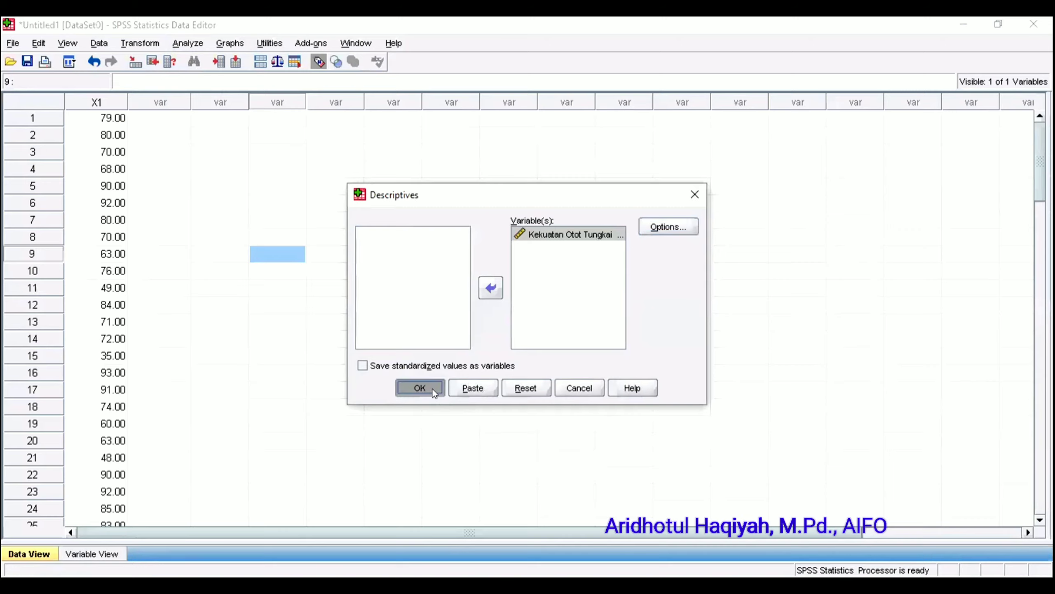
pyautogui.click(432, 389)
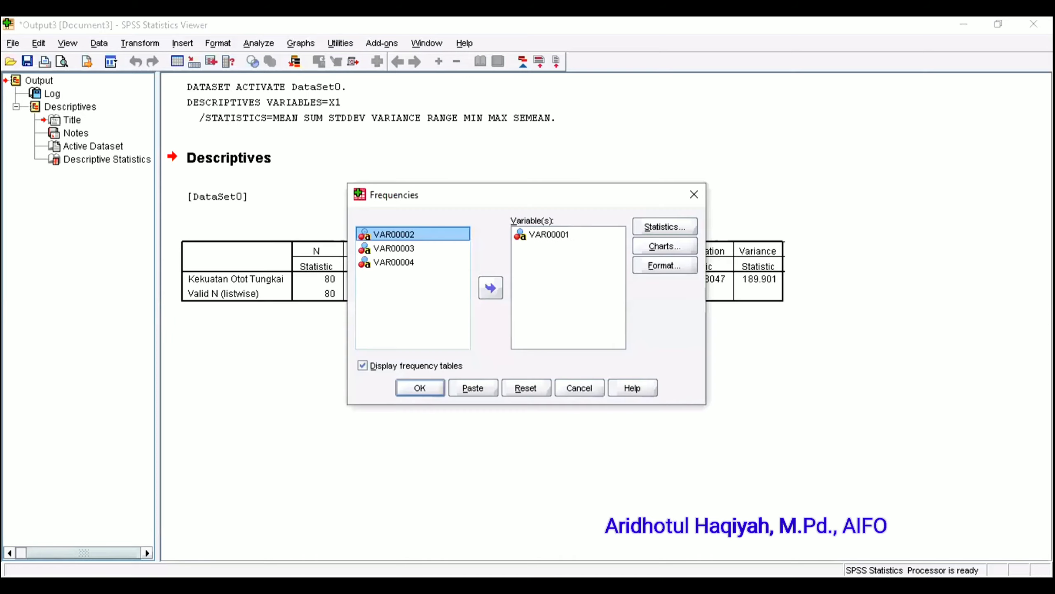
# Step: Add VAR00002, VAR00003 and VAR00004 to the Frequencies analysis alongside VAR00001 and run it
pyautogui.hotkey('ctrl', 'a')
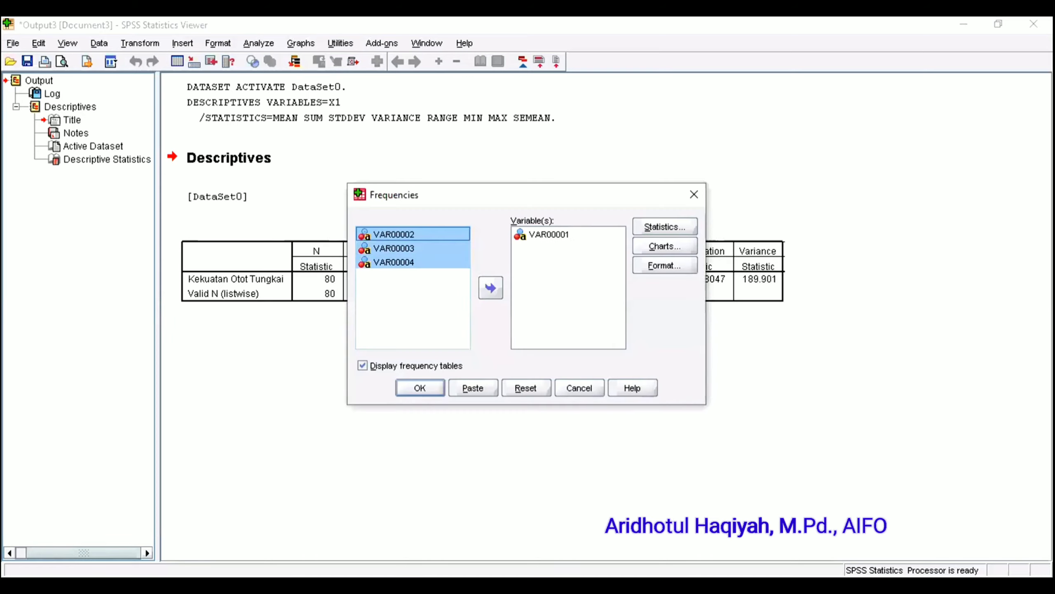
pyautogui.click(491, 287)
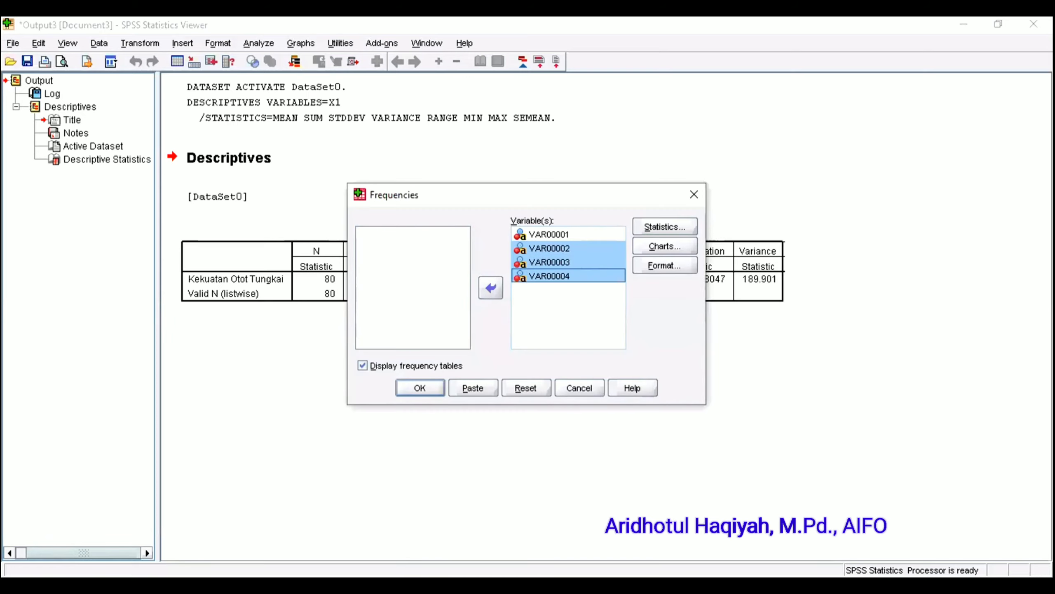
pyautogui.press('Return')
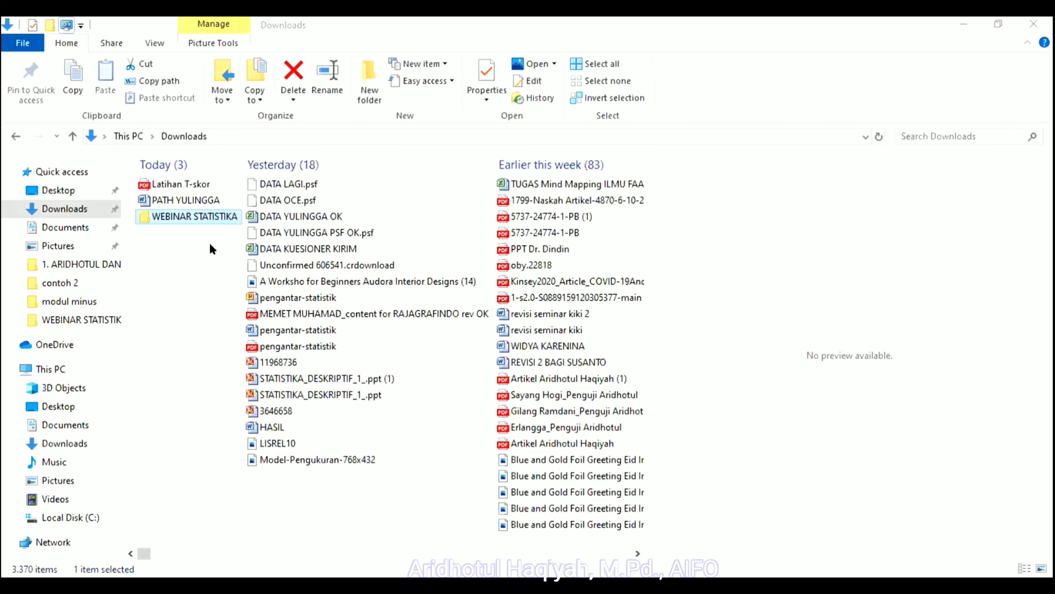
# Step: In File Explorer, open the WEBINAR STATISTIKA folder in Downloads and open its PowerPoint presentation
pyautogui.doubleClick(207, 216)
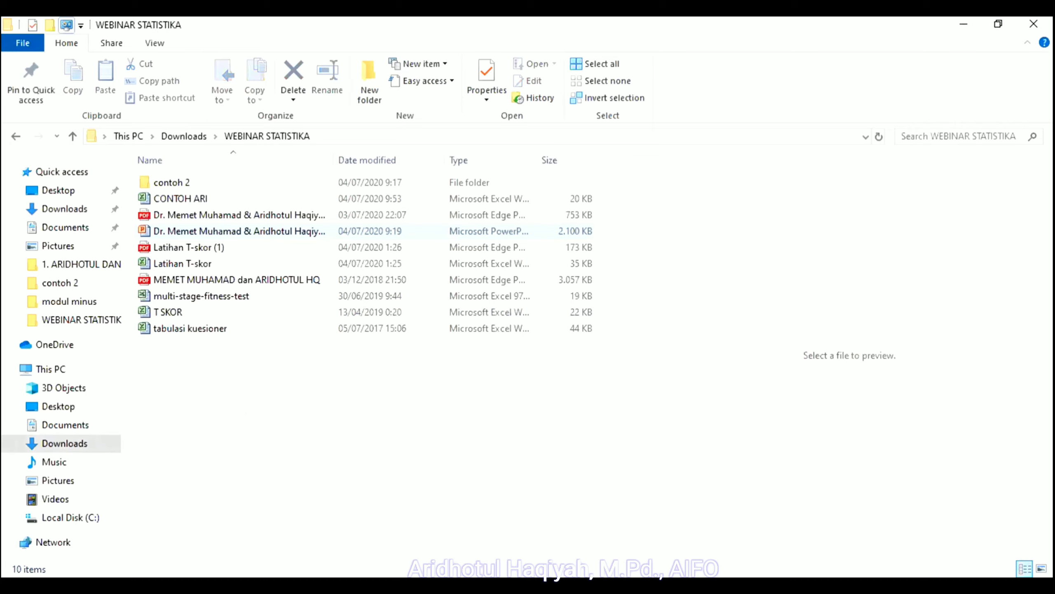
pyautogui.click(239, 230)
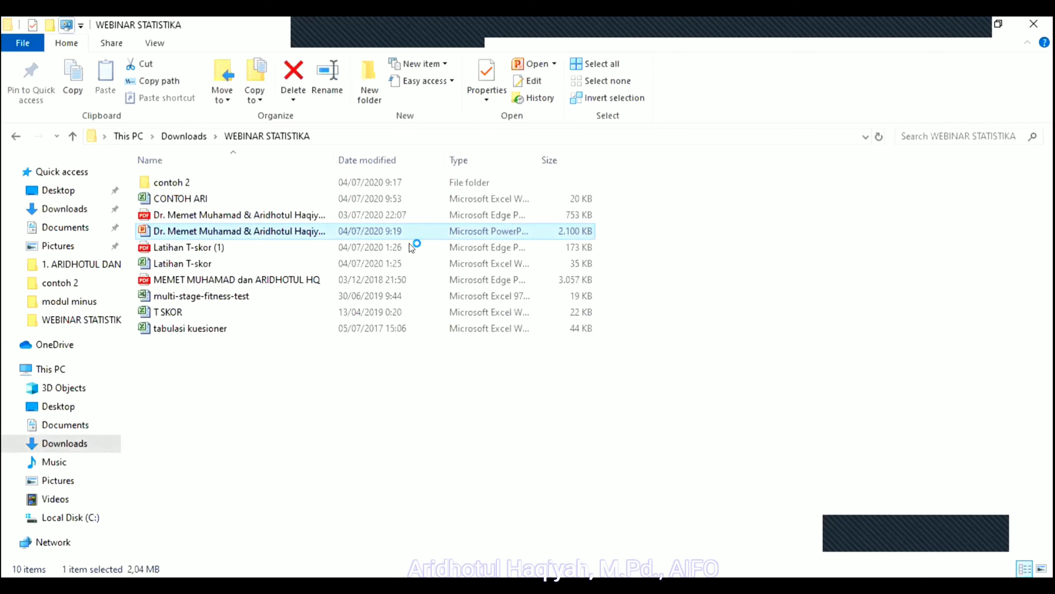
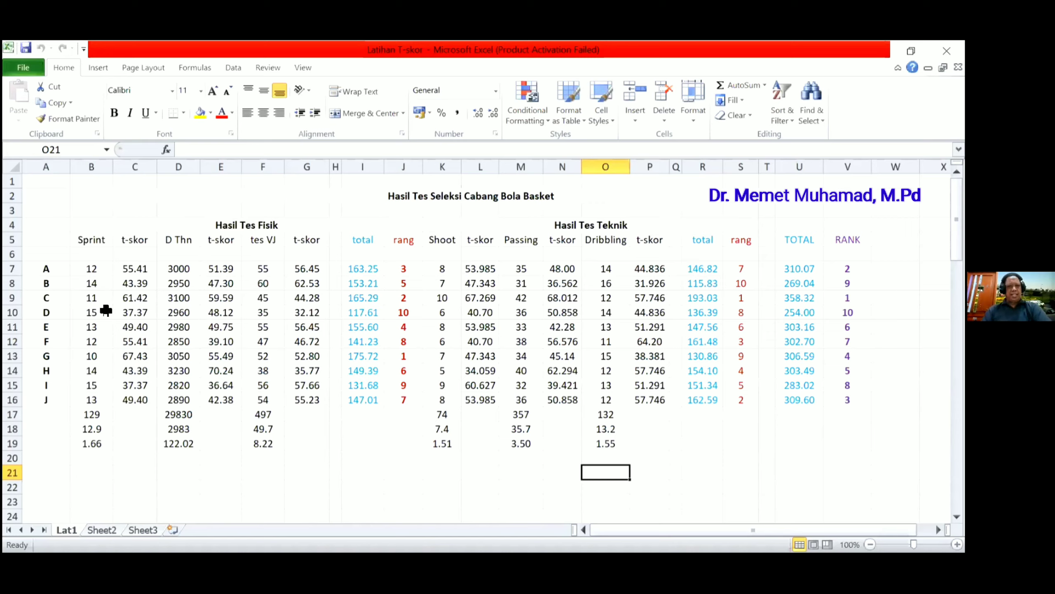
# Step: In the Latihan T-skor workbook in Excel, go through the sprint scores in B7:B16 and inspect the standard deviation formula in B19
pyautogui.click(91, 268)
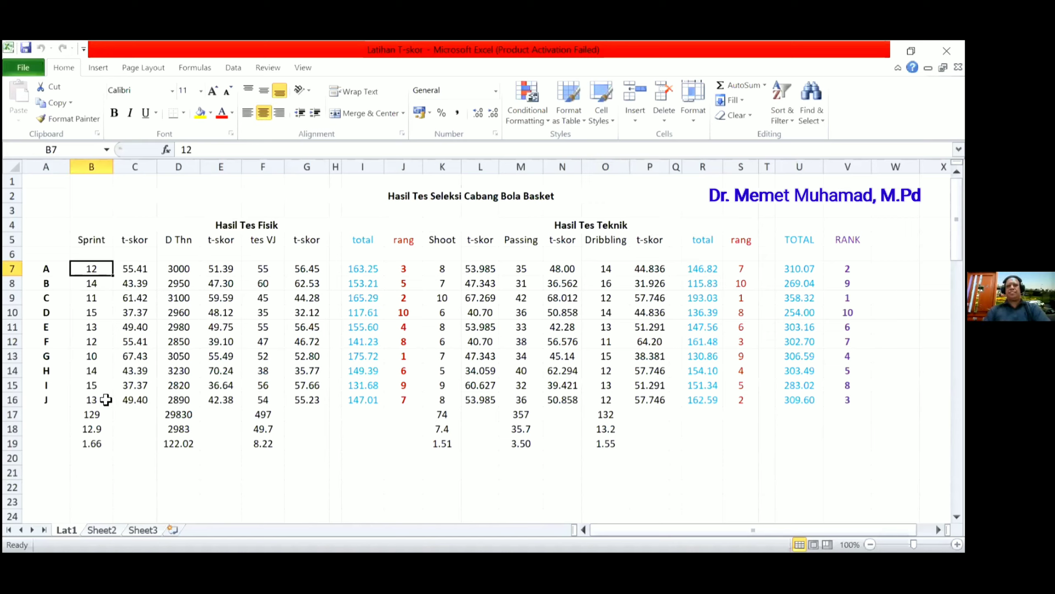
pyautogui.press('Down')
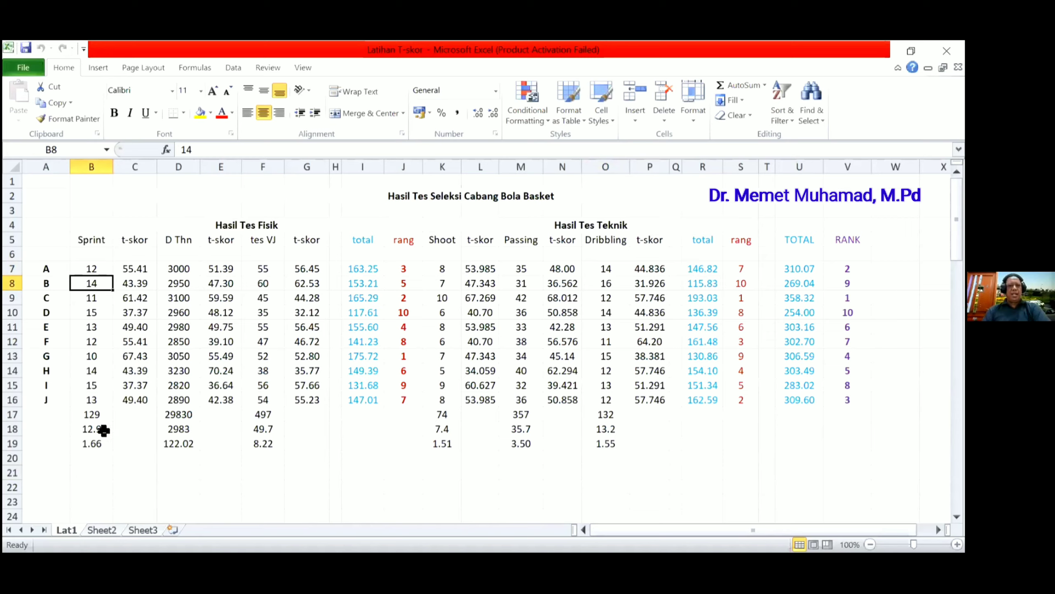
pyautogui.press('Down')
pyautogui.press('Down')
pyautogui.press('Down')
pyautogui.press('Down')
pyautogui.press('Down')
pyautogui.press('Down')
pyautogui.press('Down')
pyautogui.press('Down')
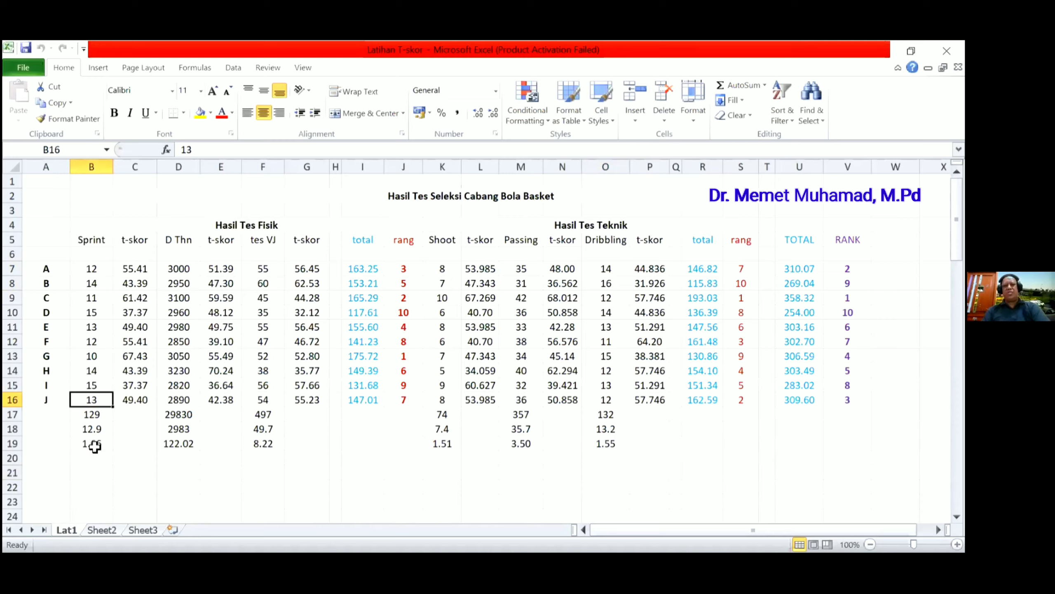
pyautogui.click(95, 446)
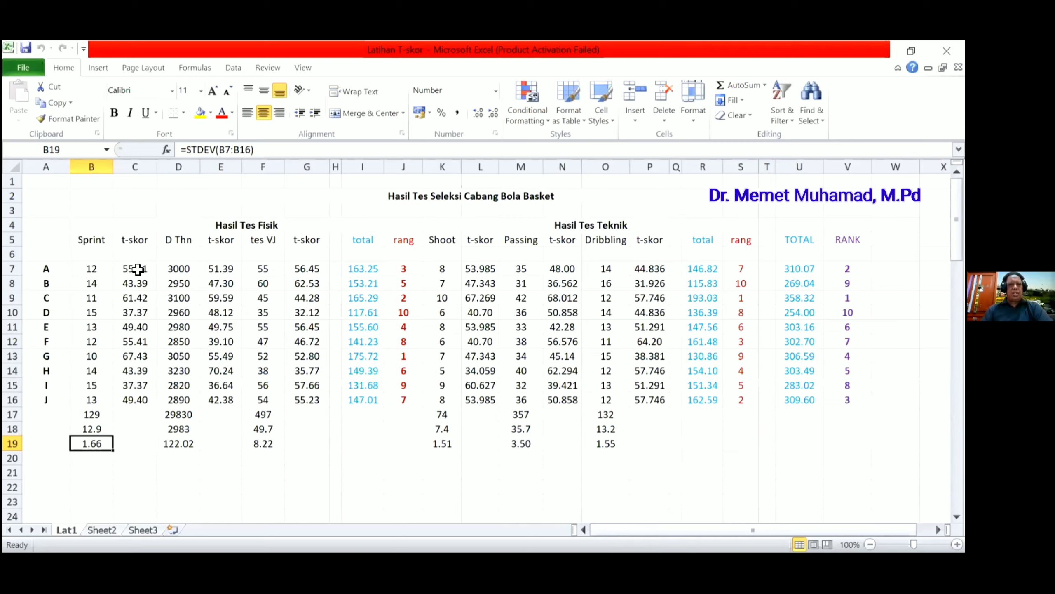
# Step: Compare athlete A's sprint and D Thn t-score formulas in C7 and E7 with the raw scores in B7 and D7
pyautogui.click(138, 269)
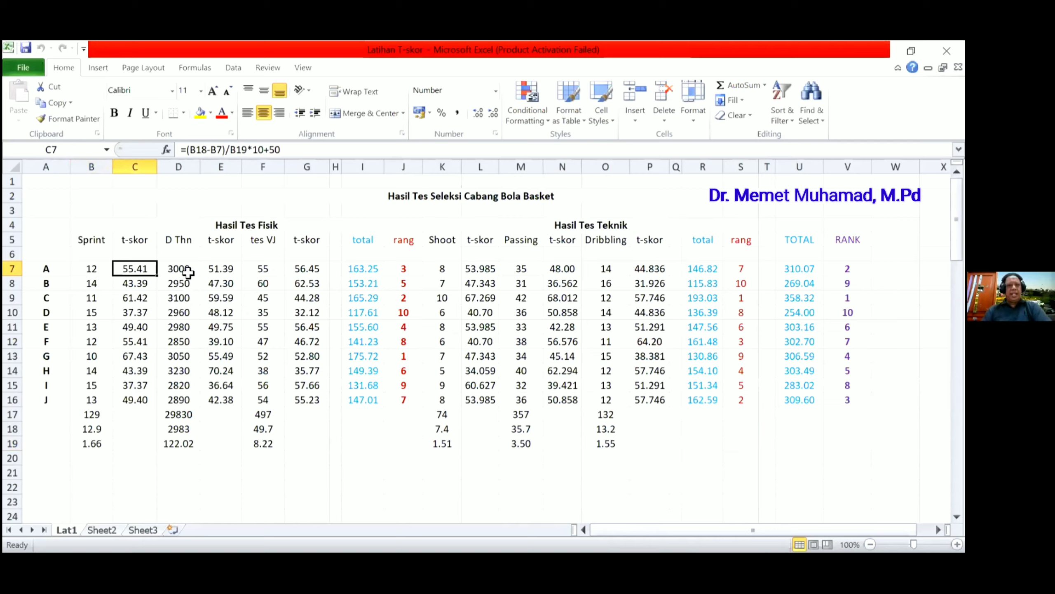
pyautogui.click(208, 270)
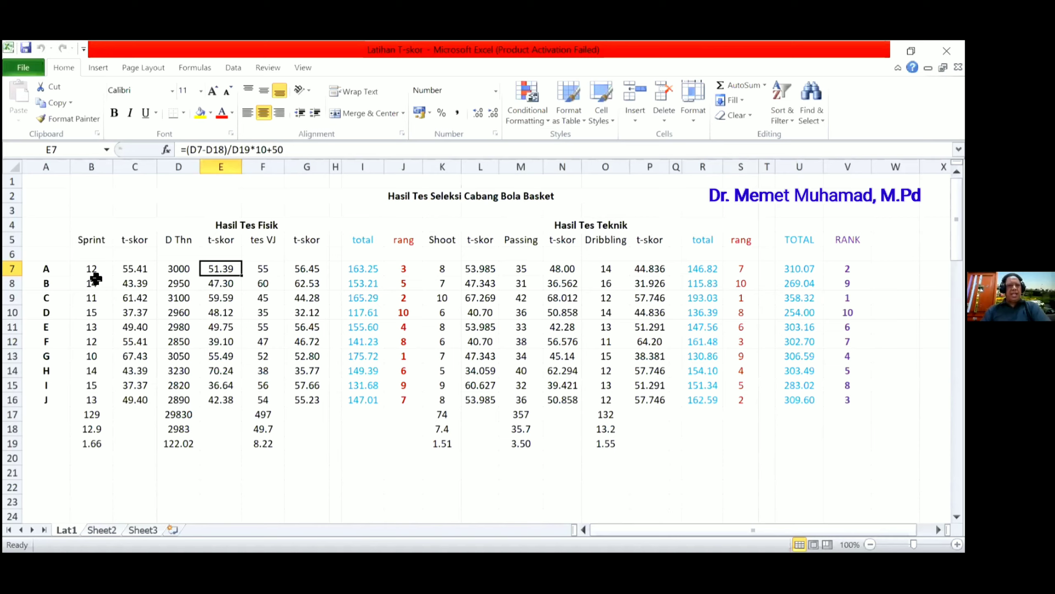
pyautogui.click(92, 270)
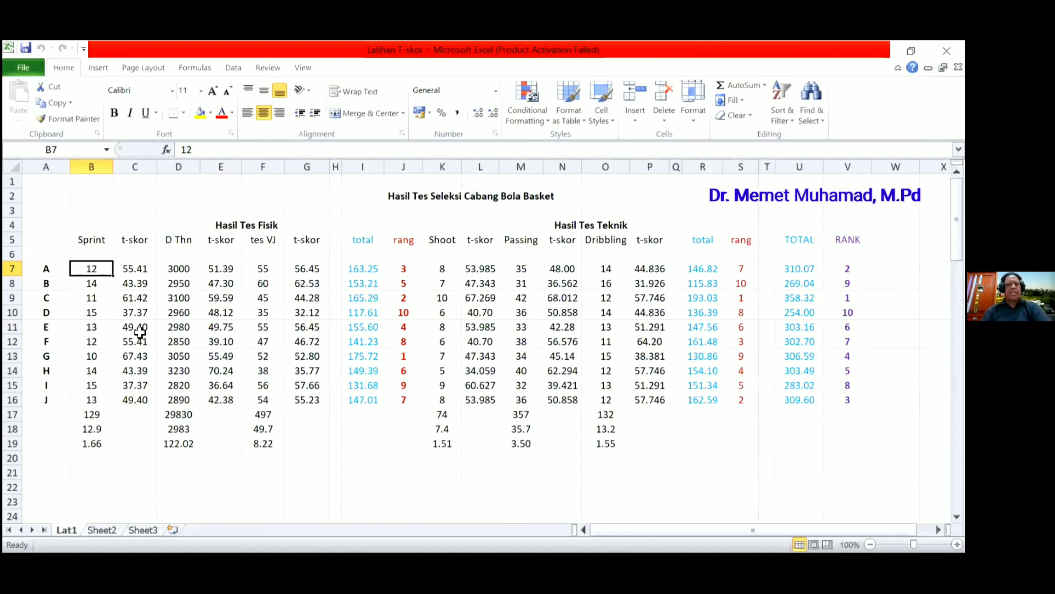
pyautogui.press('Right')
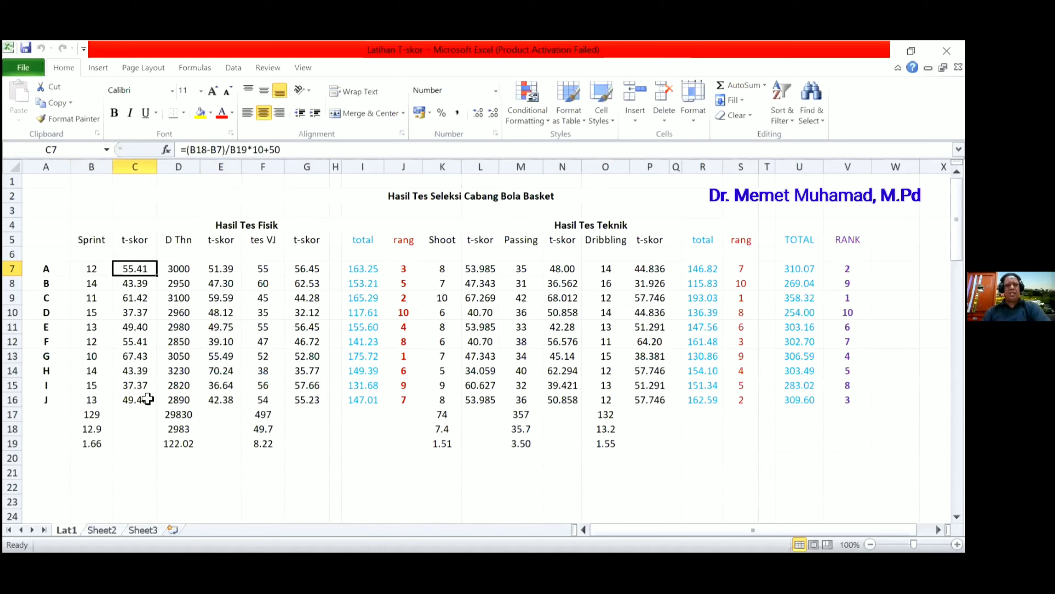
pyautogui.click(185, 275)
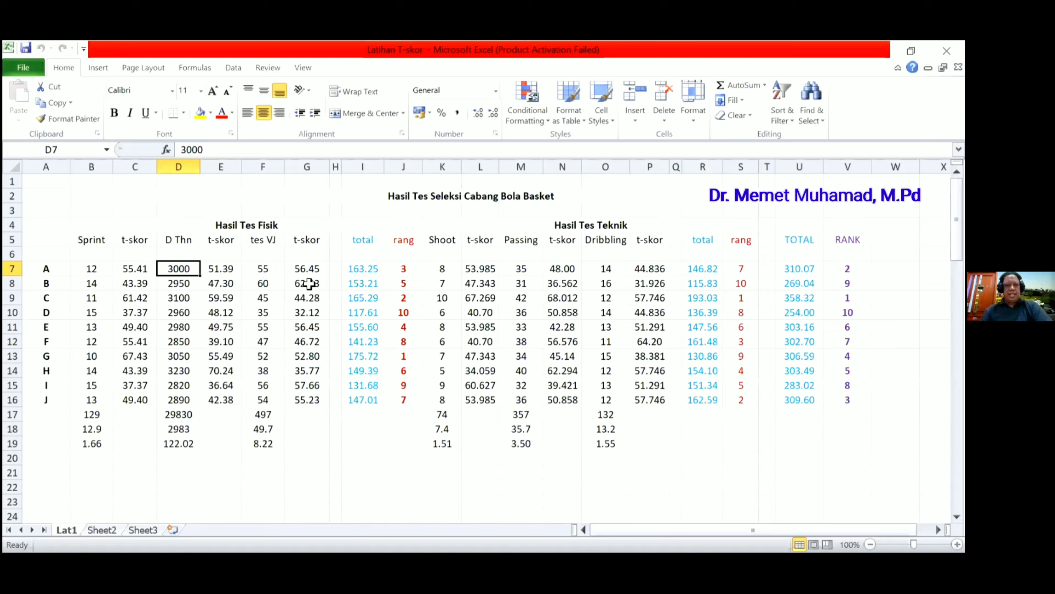
pyautogui.press('Right')
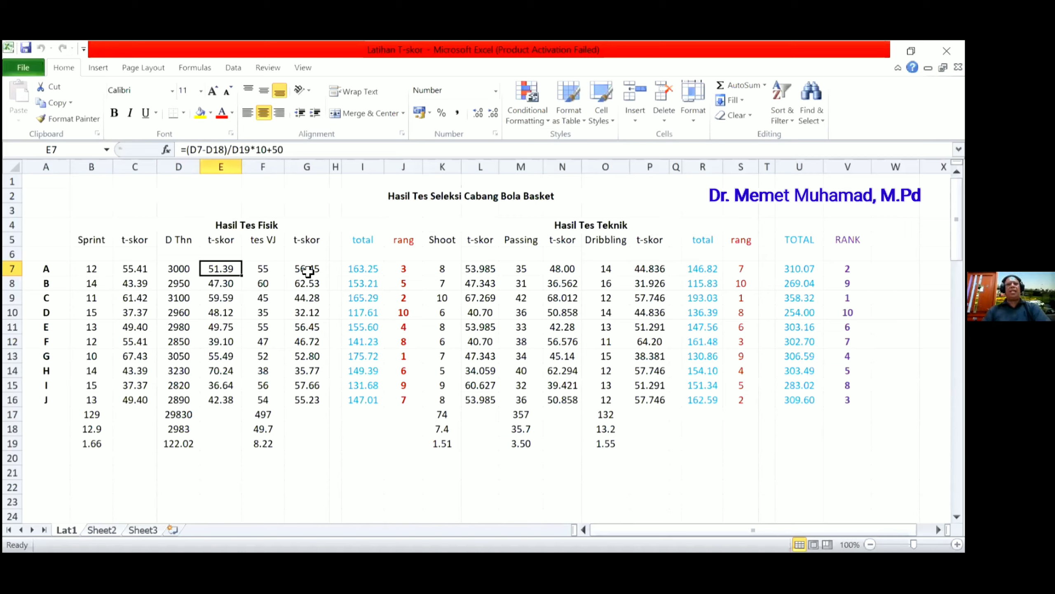
pyautogui.press('Right')
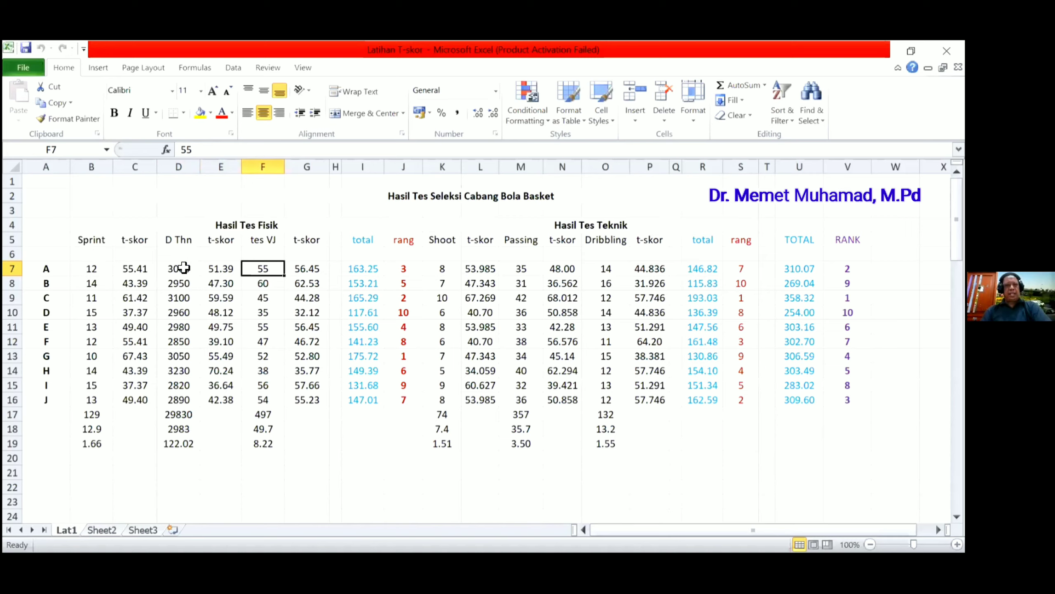
pyautogui.press('Left')
pyautogui.press('Left')
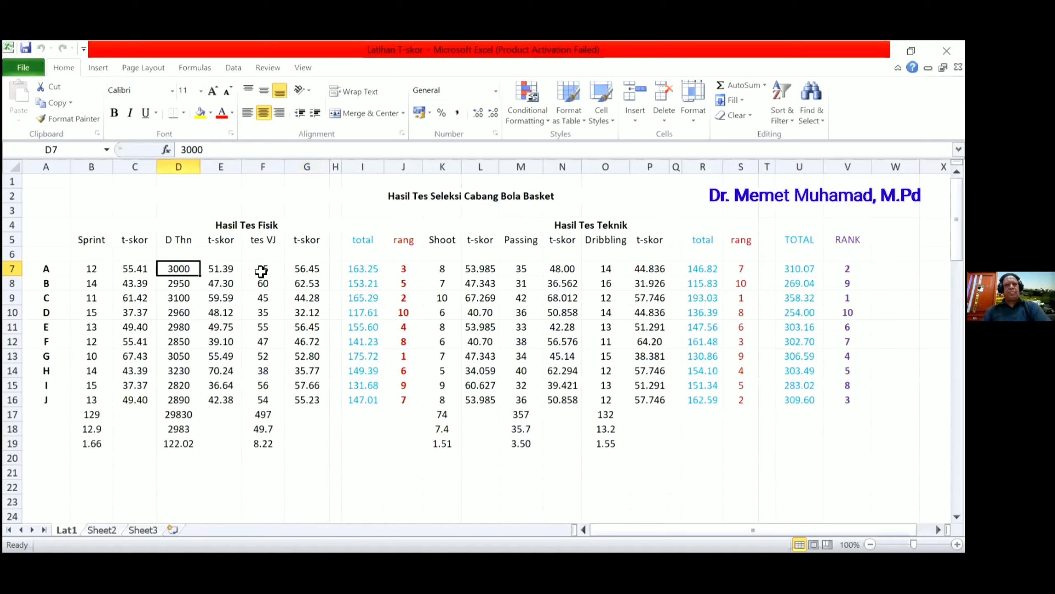
# Step: Inspect athlete A's VJ score in F7, the t-score formulas in C7 and G7, and the physical test total formula in I7
pyautogui.click(263, 272)
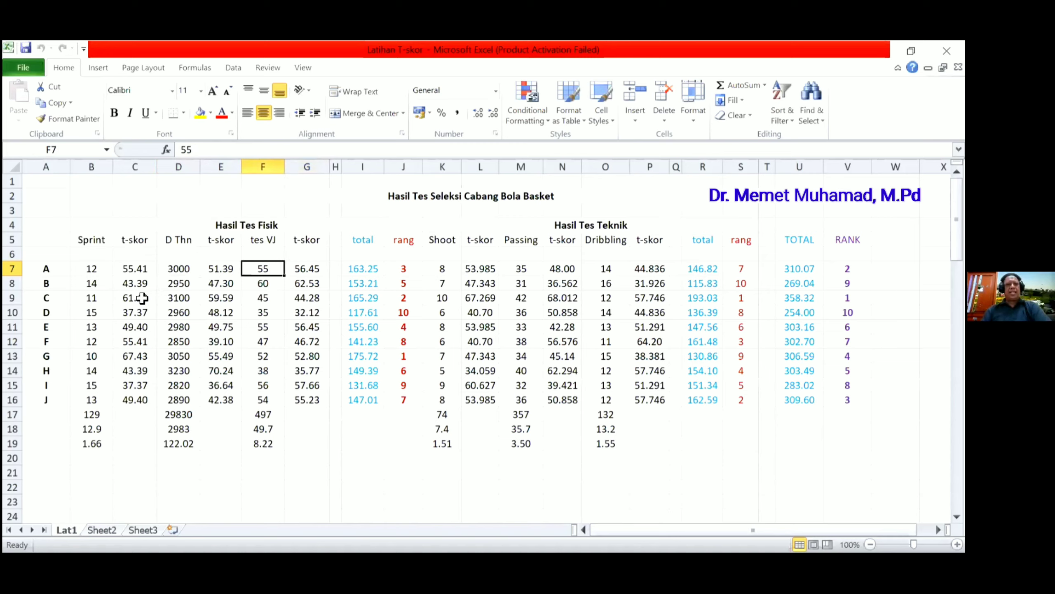
pyautogui.click(136, 269)
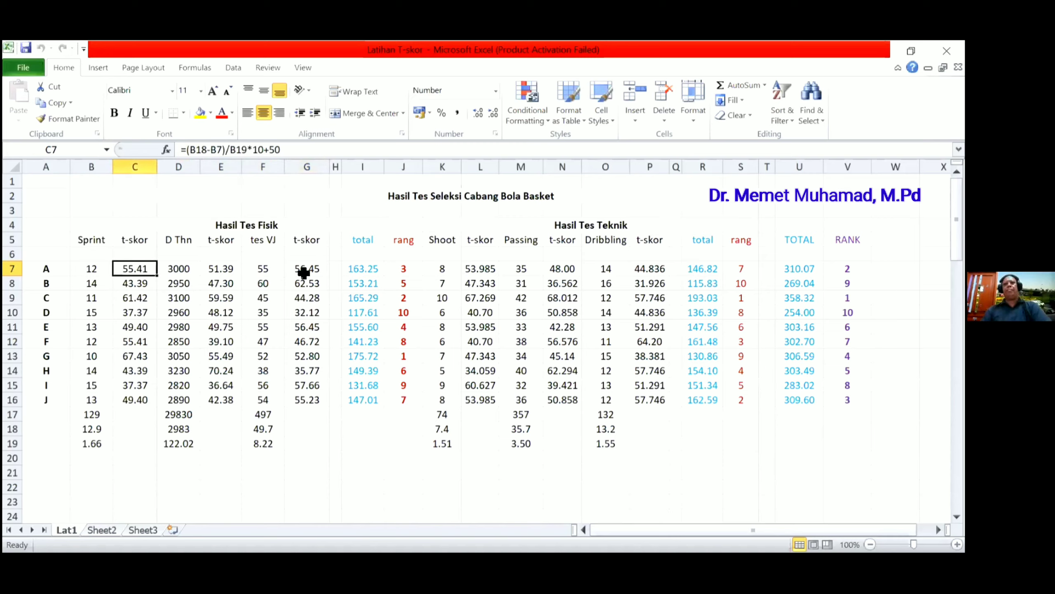
pyautogui.click(306, 275)
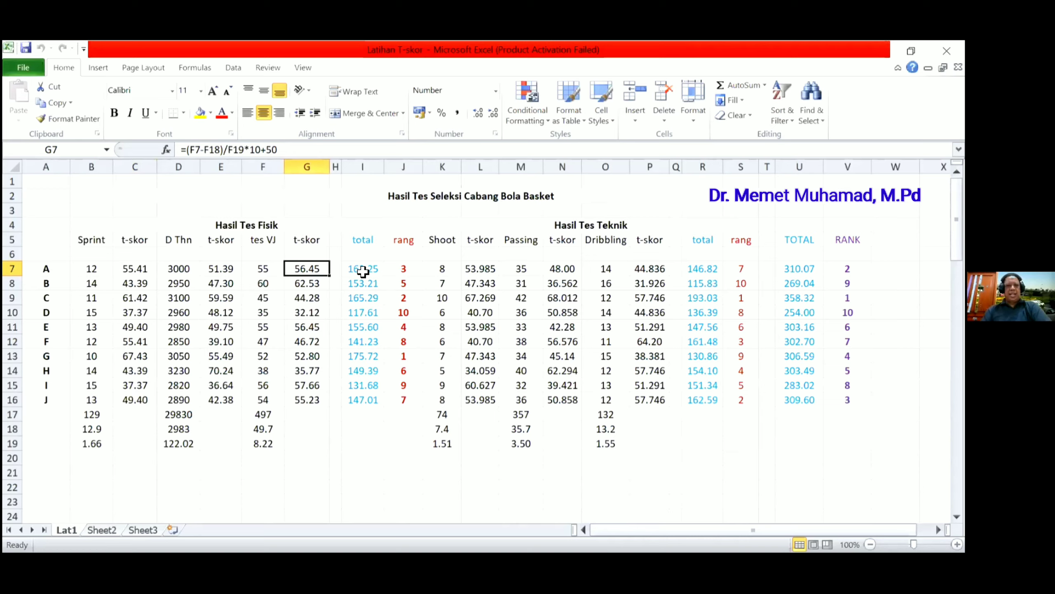
pyautogui.click(363, 270)
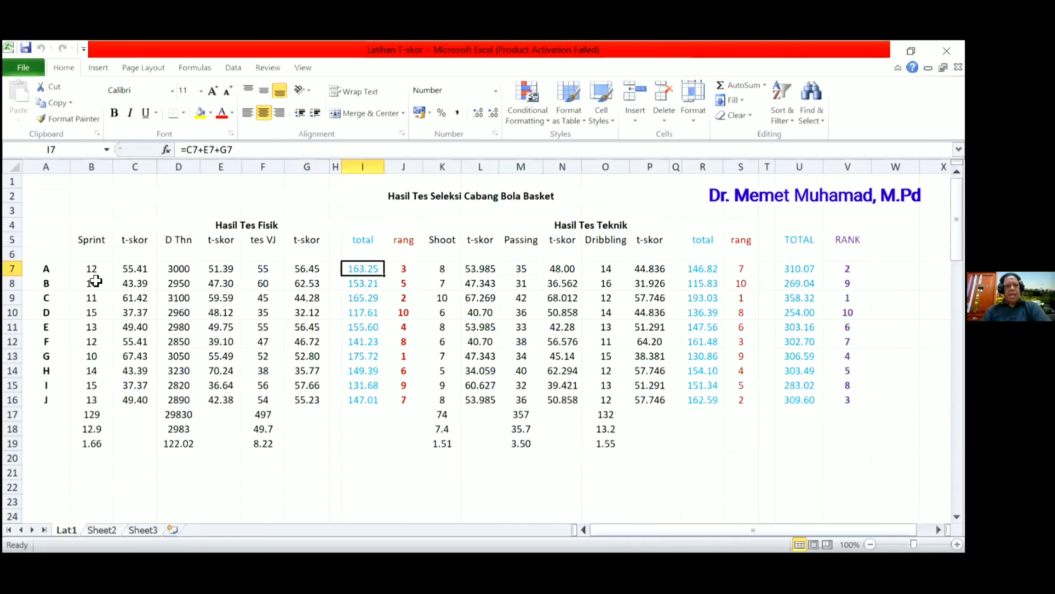
# Step: Inspect athlete B's raw sprint, D Thn and VJ scores in B8, D8 and F8 and the physical total formula in I8
pyautogui.click(92, 281)
pyautogui.click(183, 284)
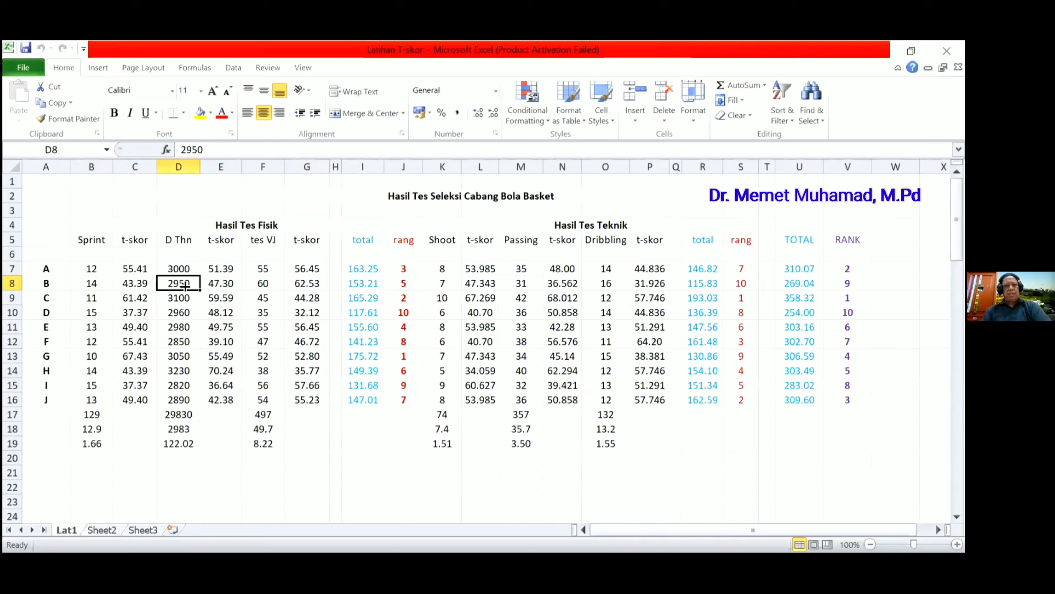
pyautogui.click(264, 285)
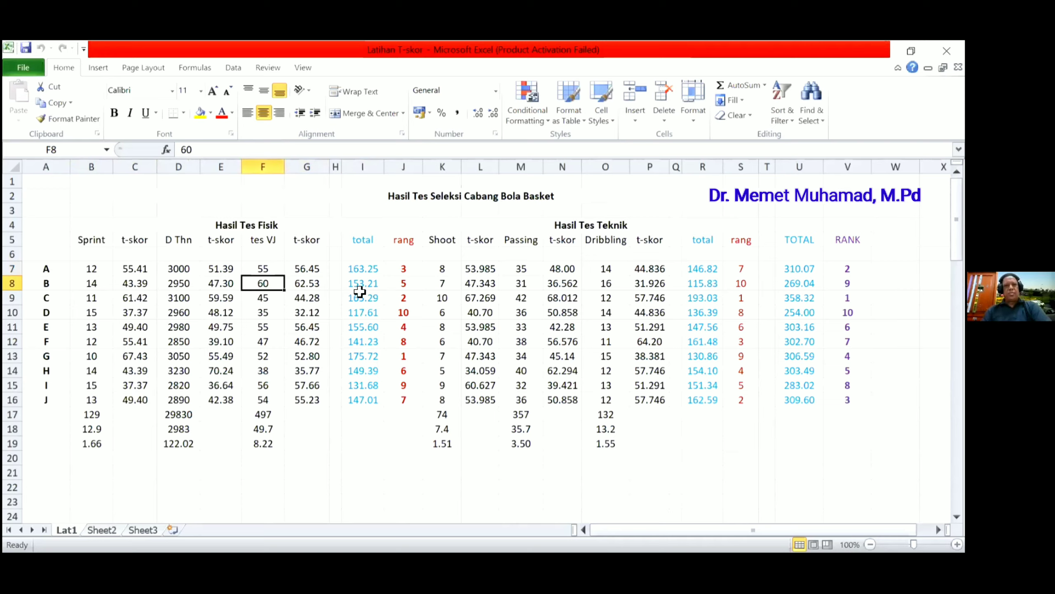
pyautogui.click(361, 287)
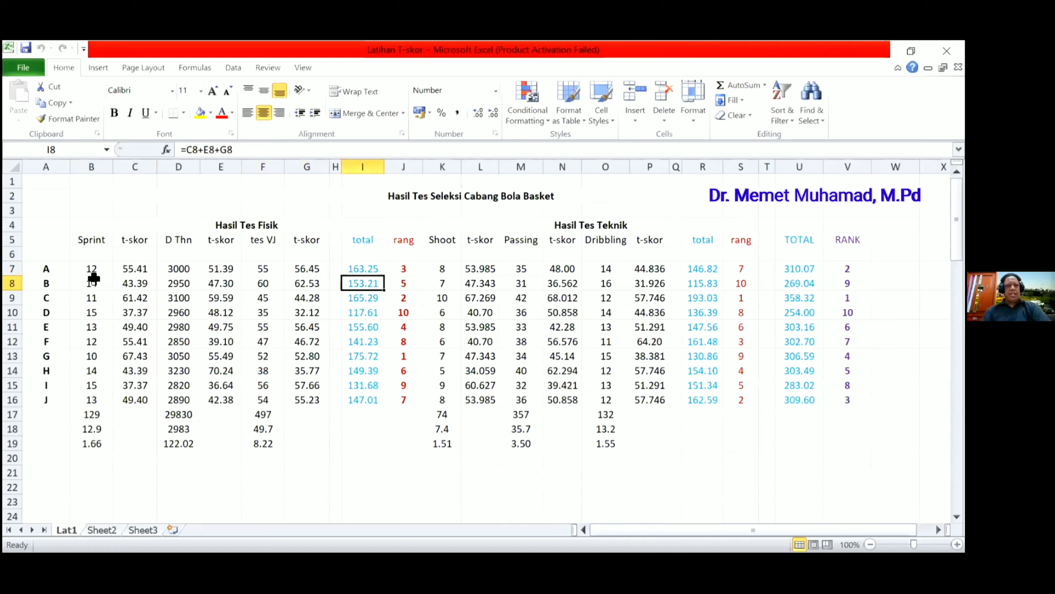
# Step: Change athlete A's sprint score in B7 to 13 and check its t-score in C7
pyautogui.click(91, 274)
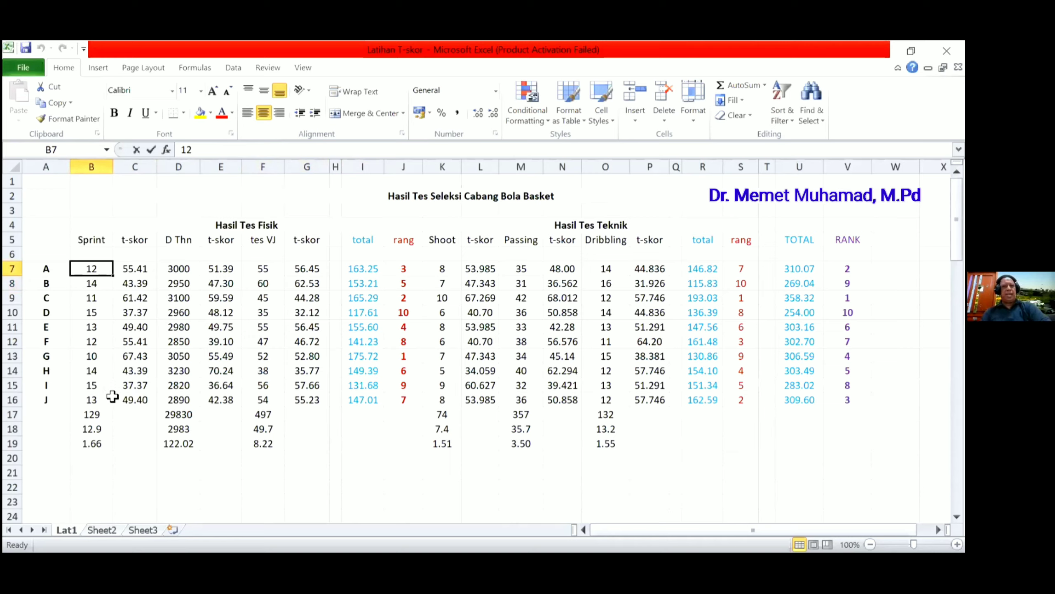
pyautogui.write('13')
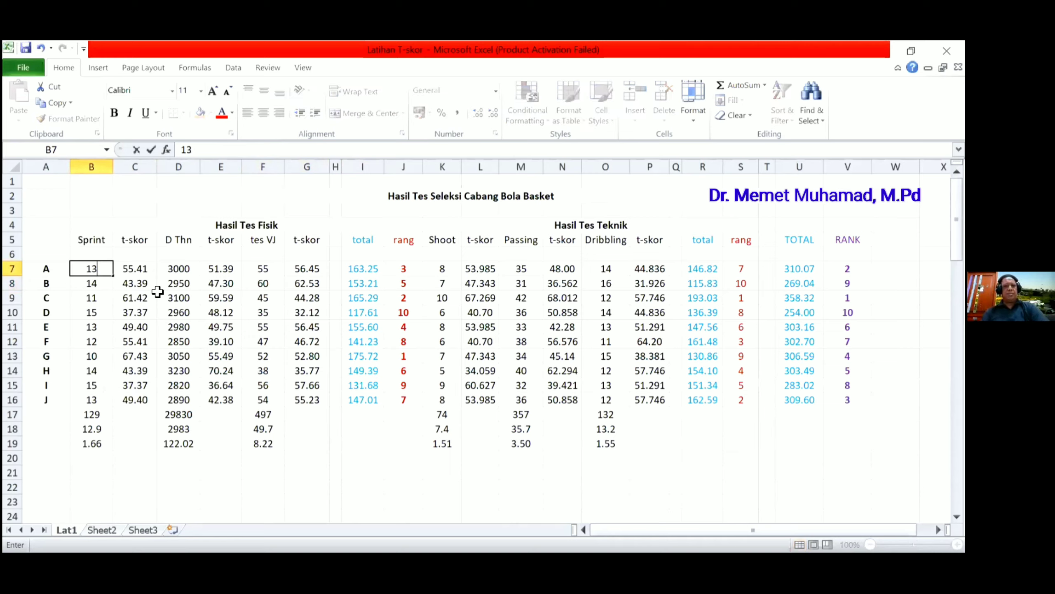
pyautogui.click(170, 270)
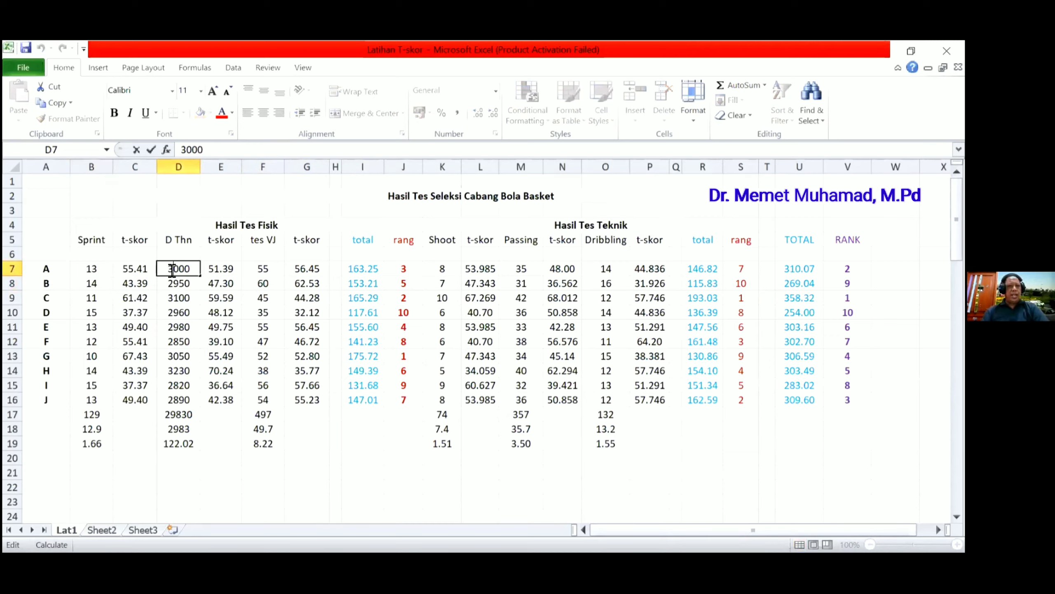
pyautogui.click(143, 269)
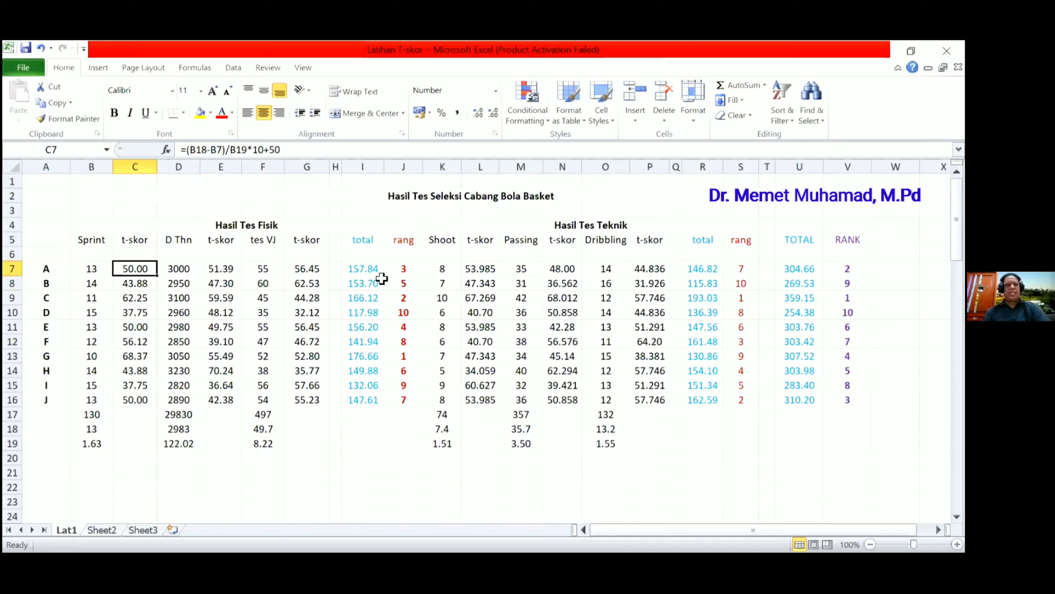
# Step: Set athlete A's sprint score in B7 back to 12 and recheck the t-score in C7
pyautogui.click(88, 277)
pyautogui.write('12')
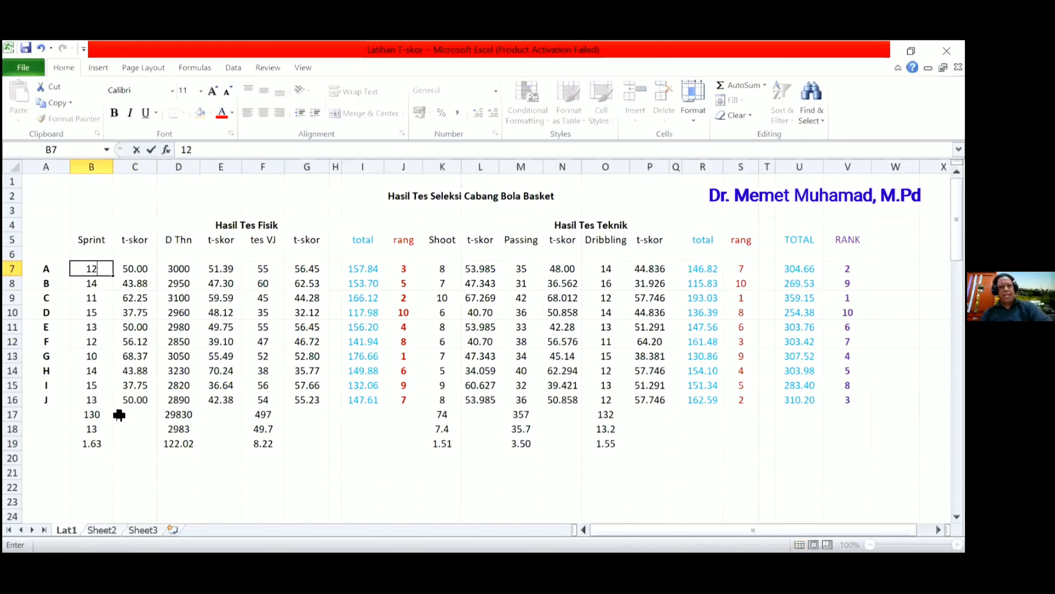
pyautogui.click(131, 268)
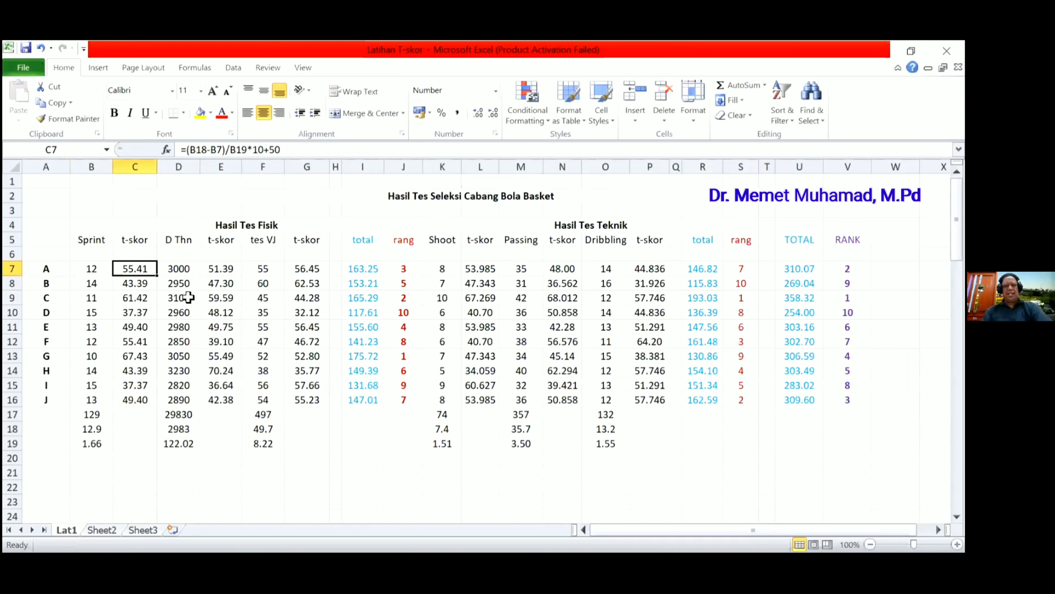
# Step: Review athlete A's physical total formula in I7 and go through the physical test ranks from J7 to J13, returning to J10
pyautogui.click(366, 271)
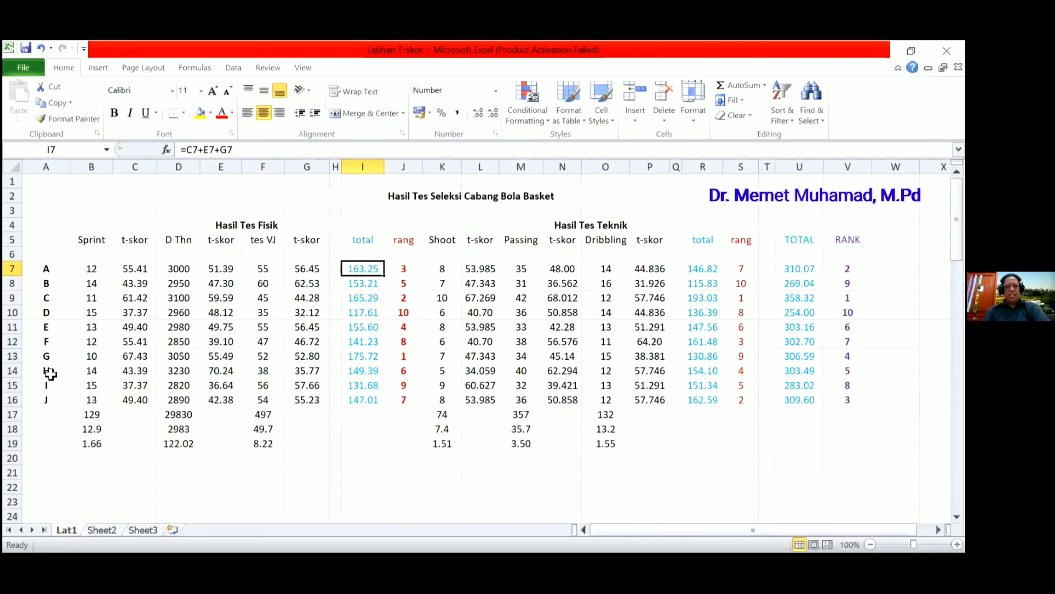
pyautogui.click(403, 266)
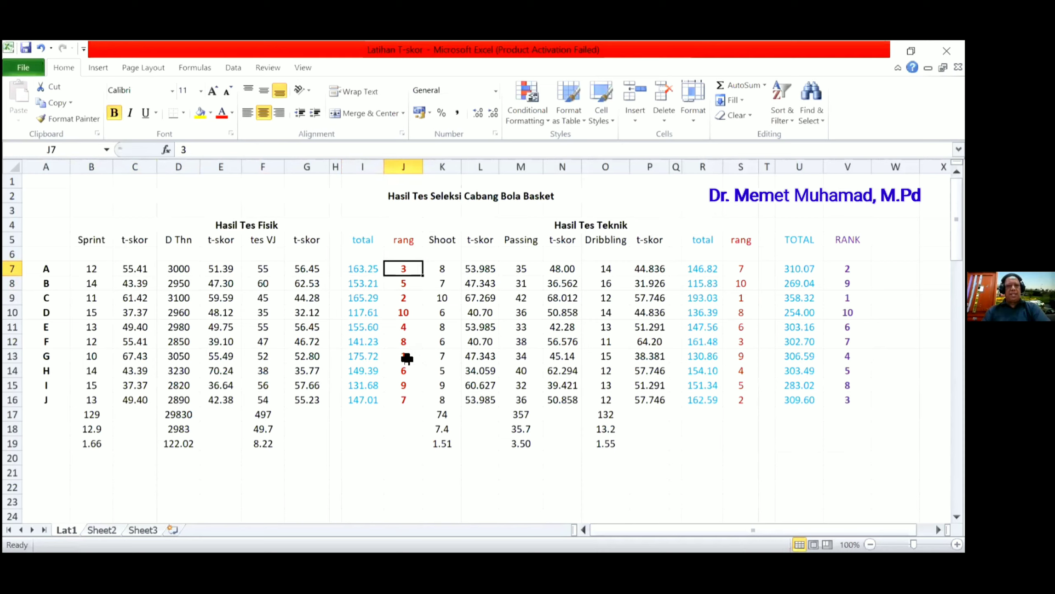
pyautogui.press('Down')
pyautogui.press('Down')
pyautogui.press('Down')
pyautogui.press('Down')
pyautogui.press('Down')
pyautogui.press('Down')
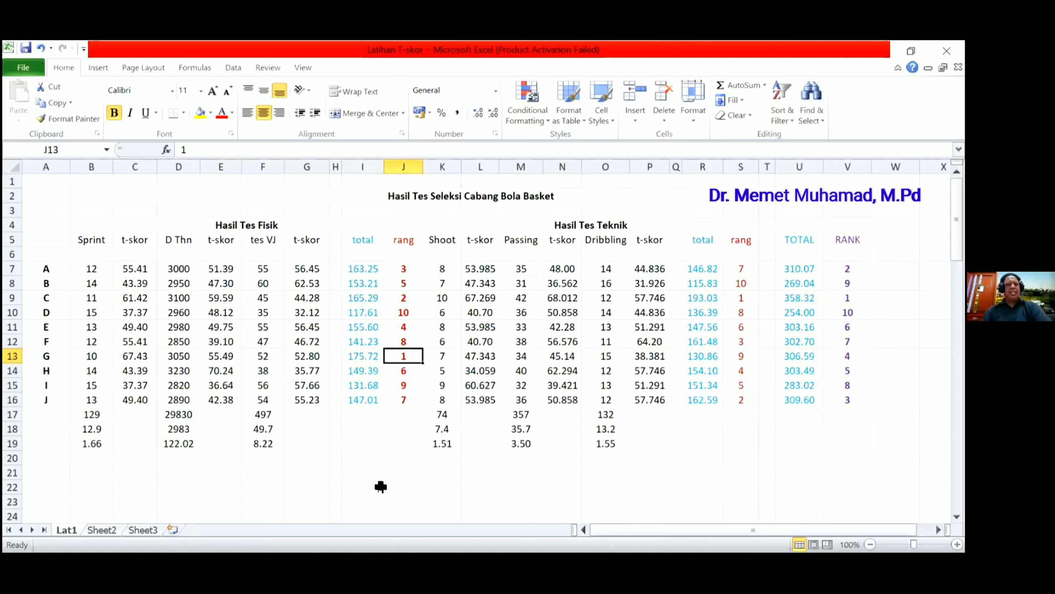
pyautogui.press('Up')
pyautogui.press('Up')
pyautogui.press('Up')
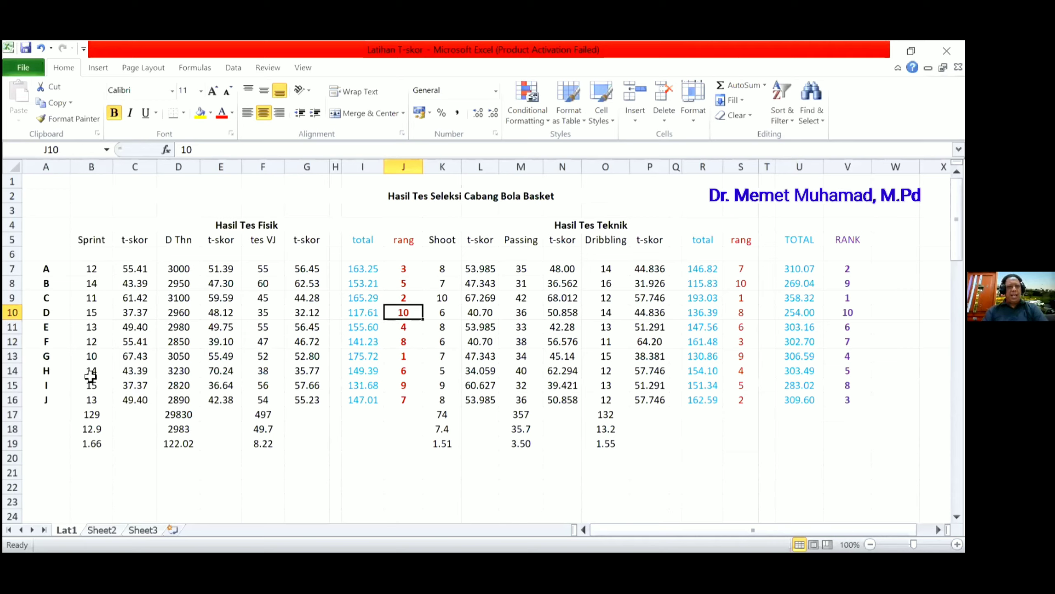
# Step: Inspect the sprint t-score formula in C7 and go through the raw sprint scores down to athlete G's in B13
pyautogui.click(136, 271)
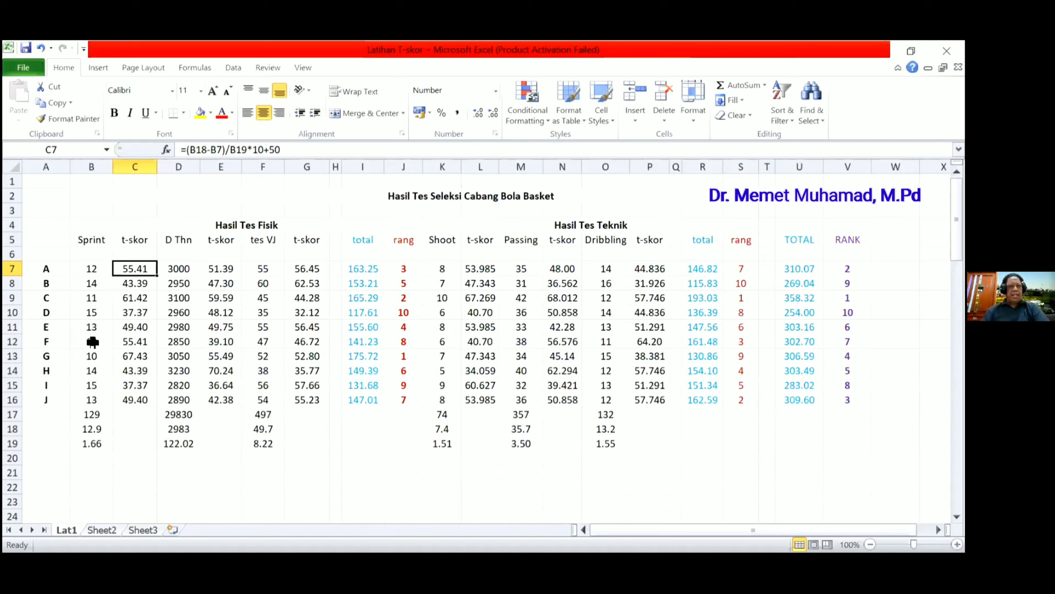
pyautogui.press('Left')
pyautogui.press('Down')
pyautogui.press('Down')
pyautogui.press('Down')
pyautogui.press('Down')
pyautogui.press('Down')
pyautogui.press('Down')
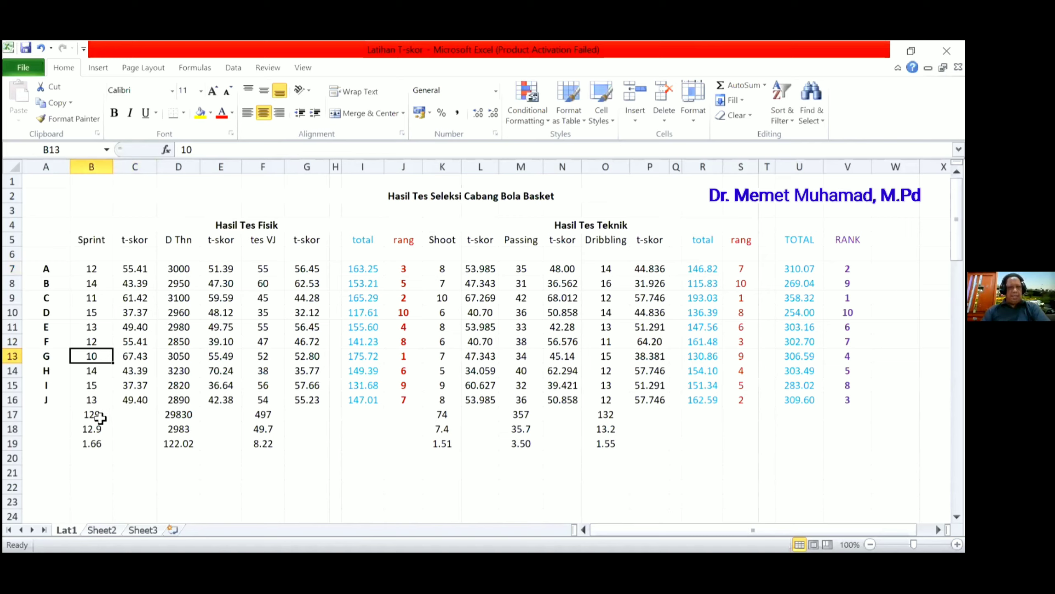
# Step: Compare the sprint scores in B15 and B10 with athlete H's D Thn score in D14 and athlete D's rank in J10
pyautogui.click(100, 389)
pyautogui.click(102, 316)
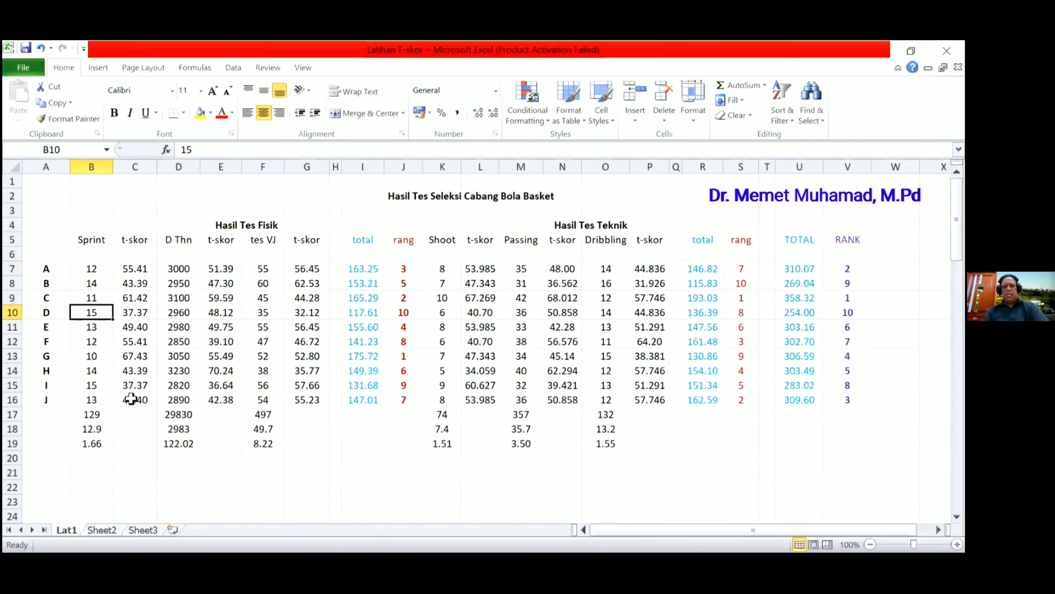
pyautogui.click(109, 383)
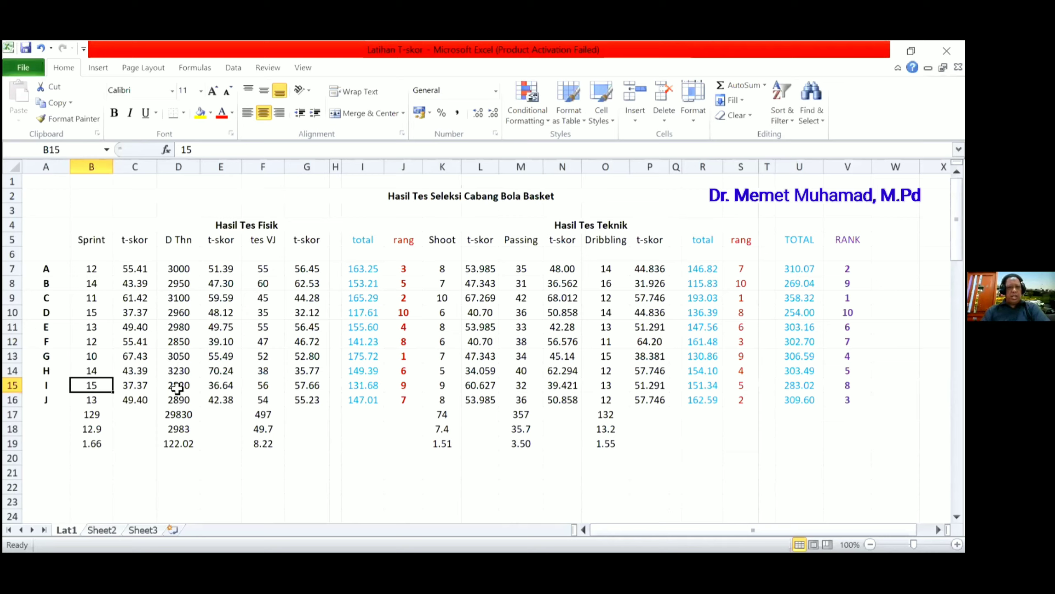
pyautogui.click(184, 370)
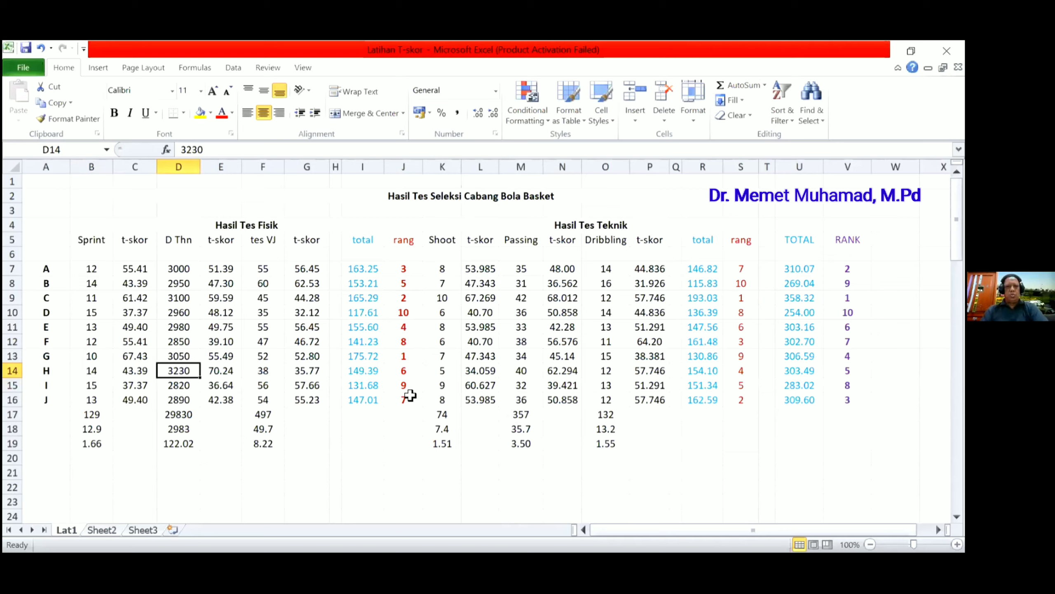
pyautogui.click(411, 313)
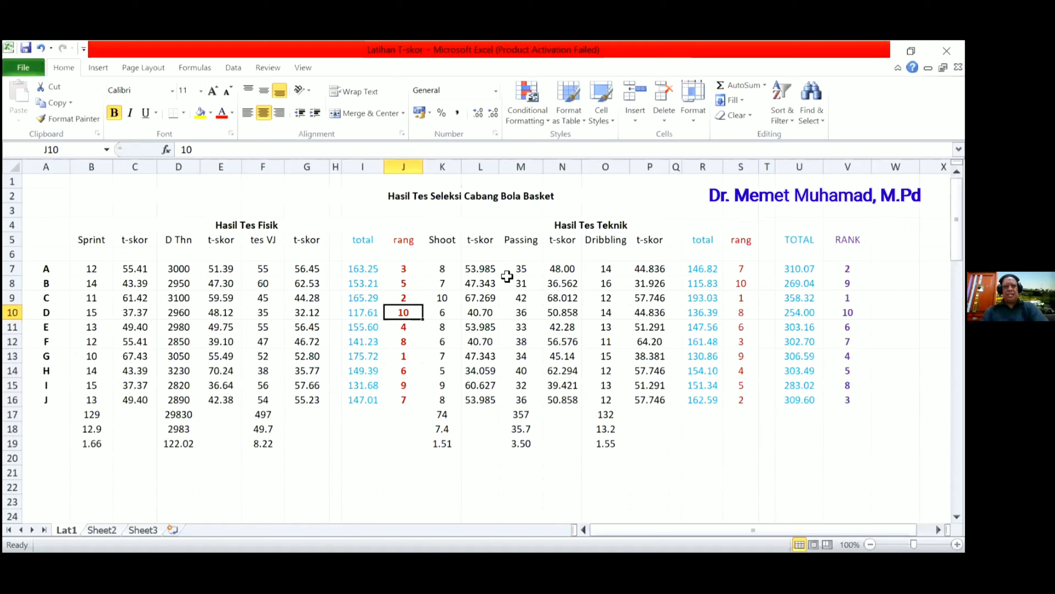
# Step: Examine athlete A's Shoot score in K7 and compare the t-score formulas for Shoot in L7 and Dribbling in P7
pyautogui.click(448, 271)
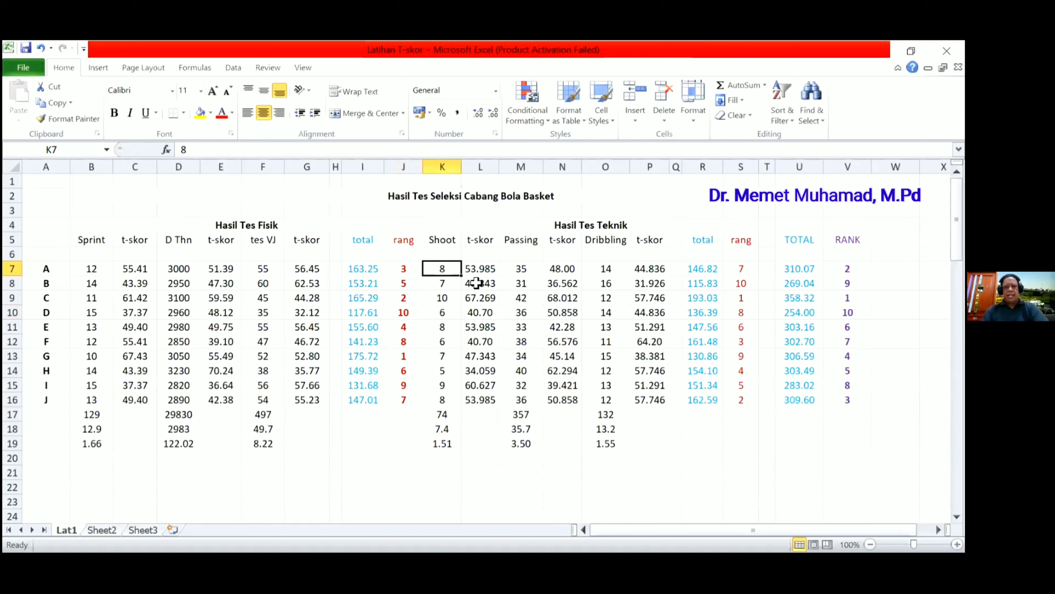
pyautogui.press('Right')
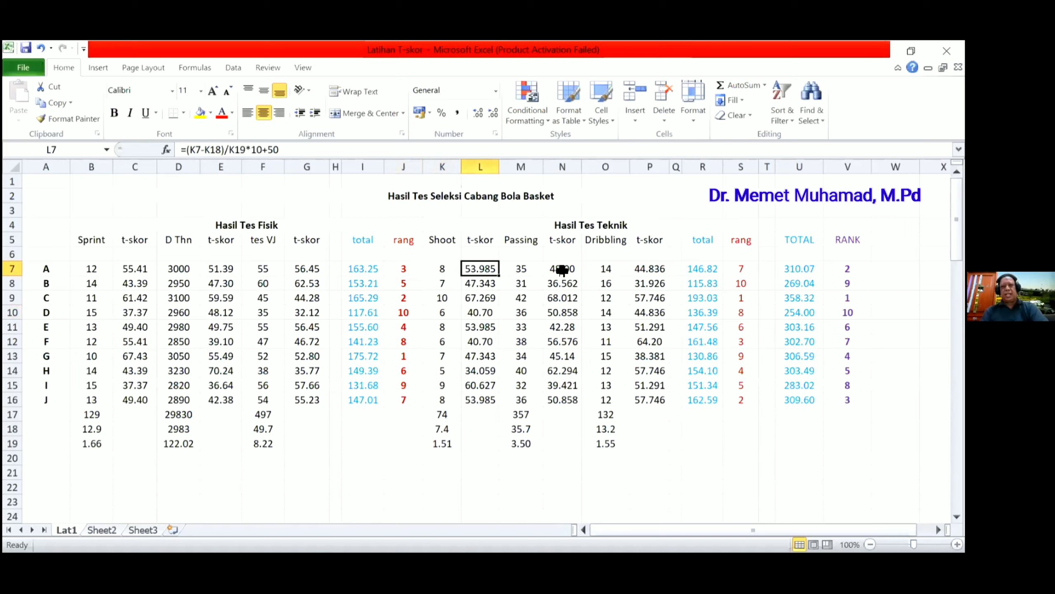
pyautogui.click(651, 267)
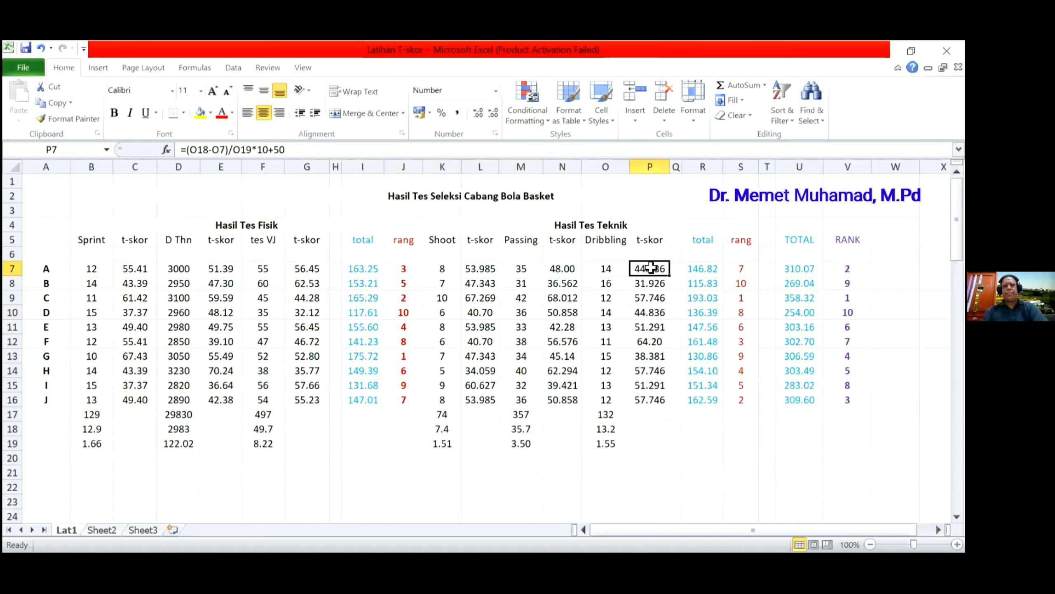
pyautogui.click(435, 270)
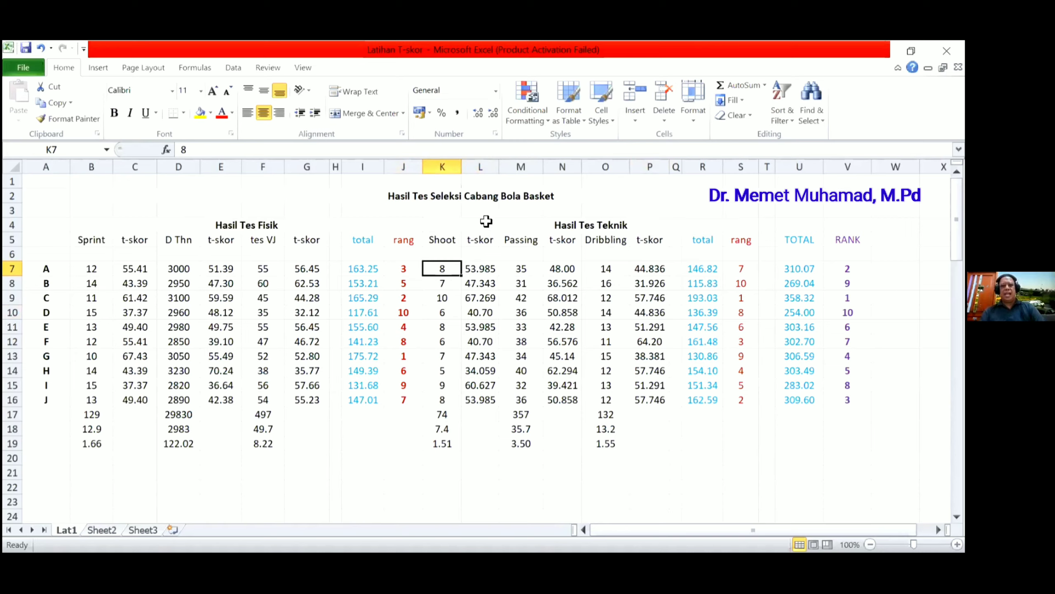
pyautogui.click(485, 271)
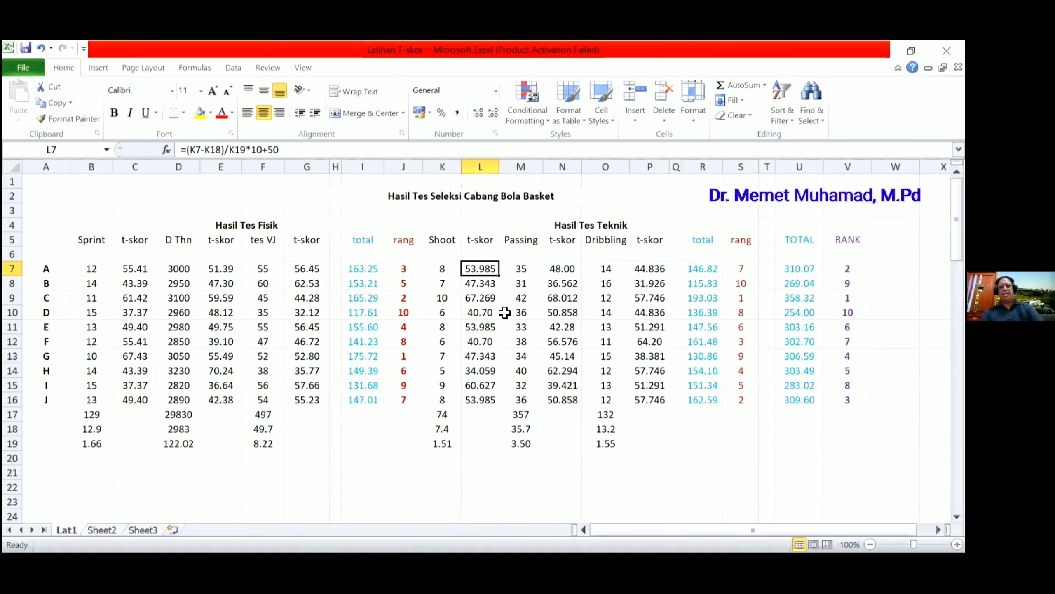
# Step: Inspect athlete A's Passing and Dribbling scores with their t-scores in M7:P7 and the technical test total formula in R7
pyautogui.press('Right')
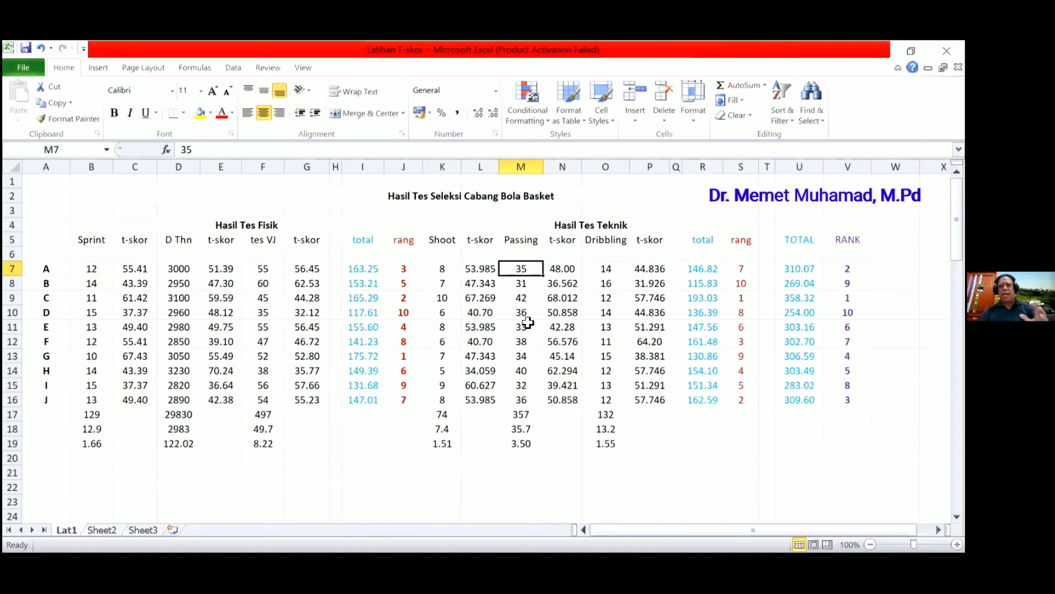
pyautogui.click(568, 270)
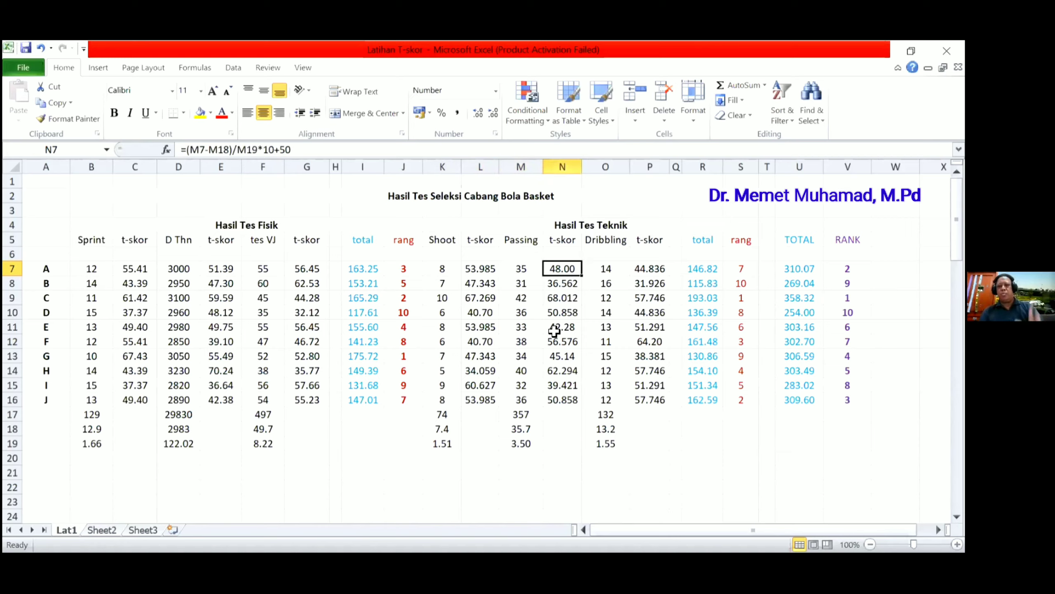
pyautogui.click(603, 266)
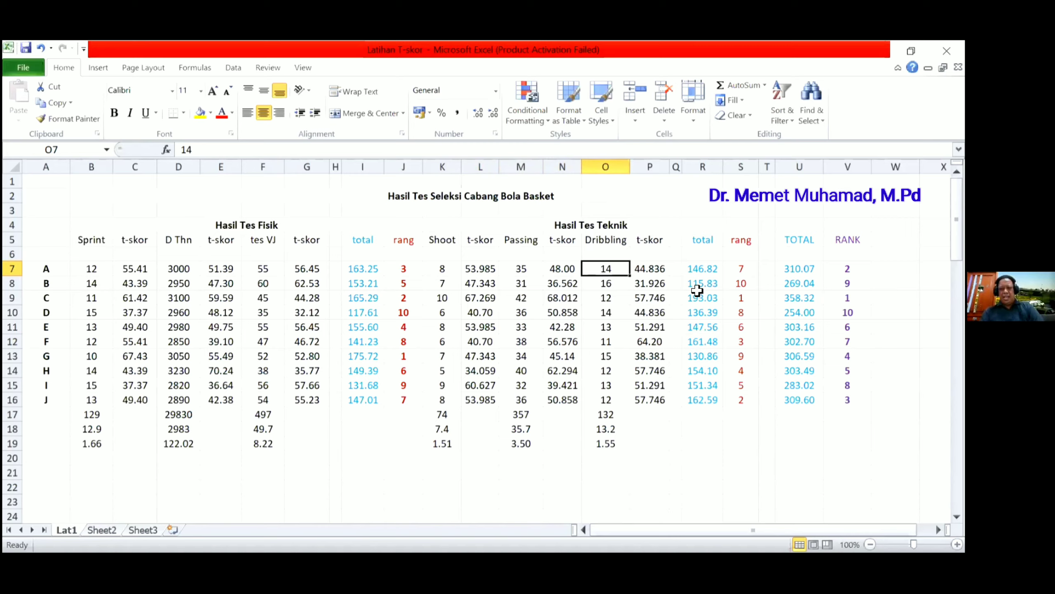
pyautogui.press('Right')
pyautogui.press('Right')
pyautogui.press('Right')
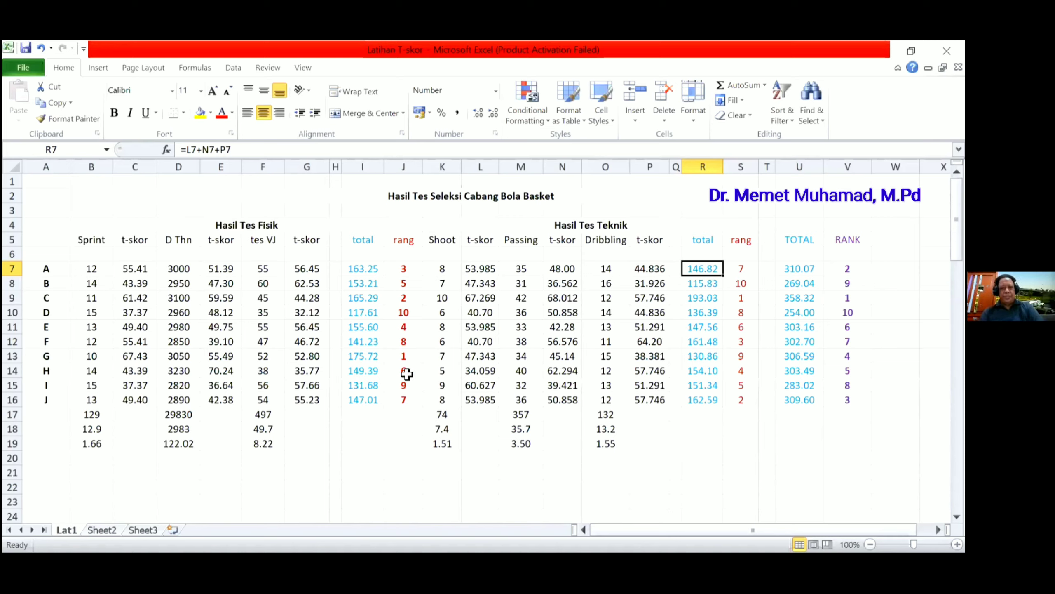
# Step: Compare athlete G's physical test rank in J13 with the technical test rank in S13
pyautogui.click(408, 357)
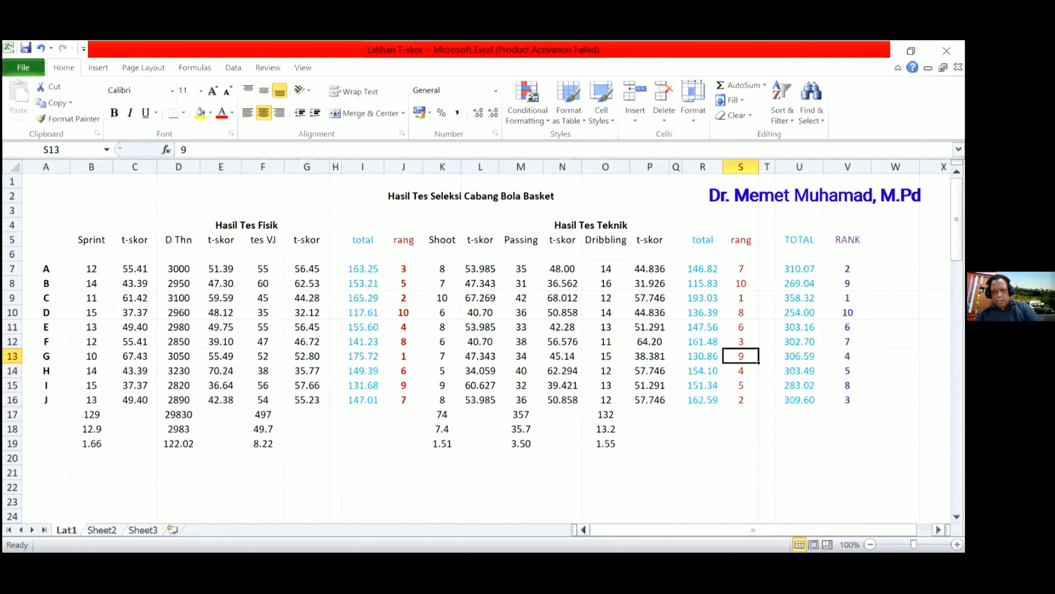
pyautogui.moveTo(686, 530); pyautogui.dragTo(701, 529)
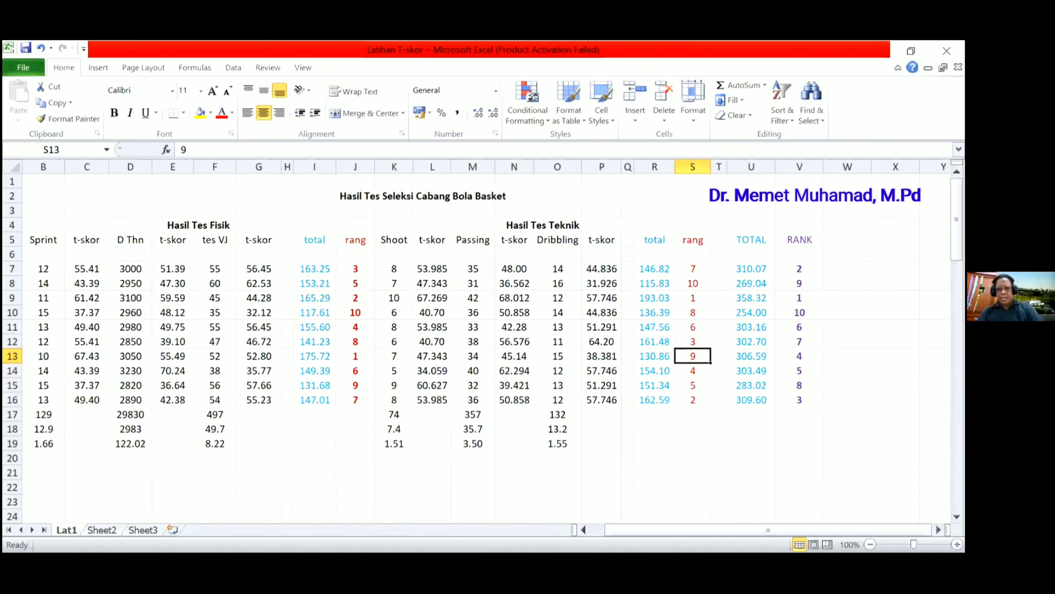
pyautogui.moveTo(692, 529); pyautogui.dragTo(693, 530)
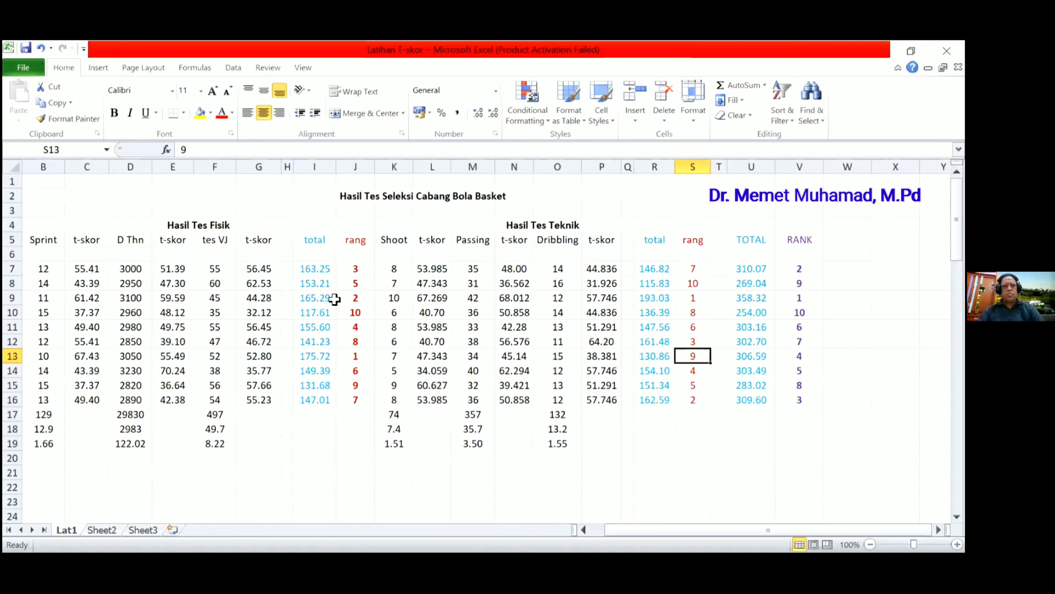
# Step: Go through the overall TOTAL formulas for athletes B to F in U8:U12
pyautogui.press('Up')
pyautogui.press('Up')
pyautogui.press('Up')
pyautogui.press('Up')
pyautogui.press('Up')
pyautogui.press('Right')
pyautogui.press('Right')
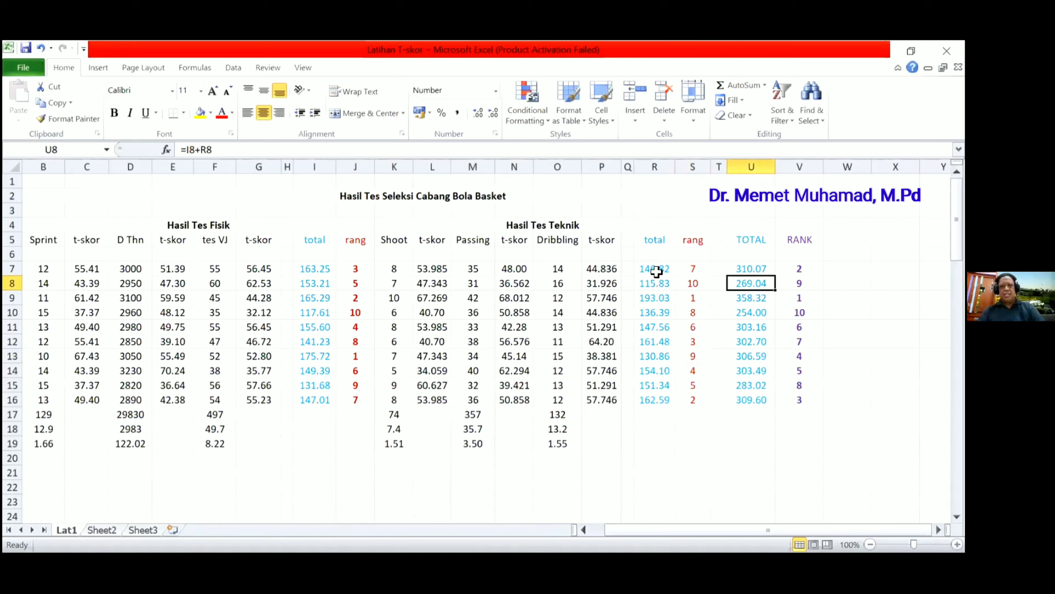
pyautogui.press('Down')
pyautogui.press('Down')
pyautogui.press('Down')
pyautogui.press('Down')
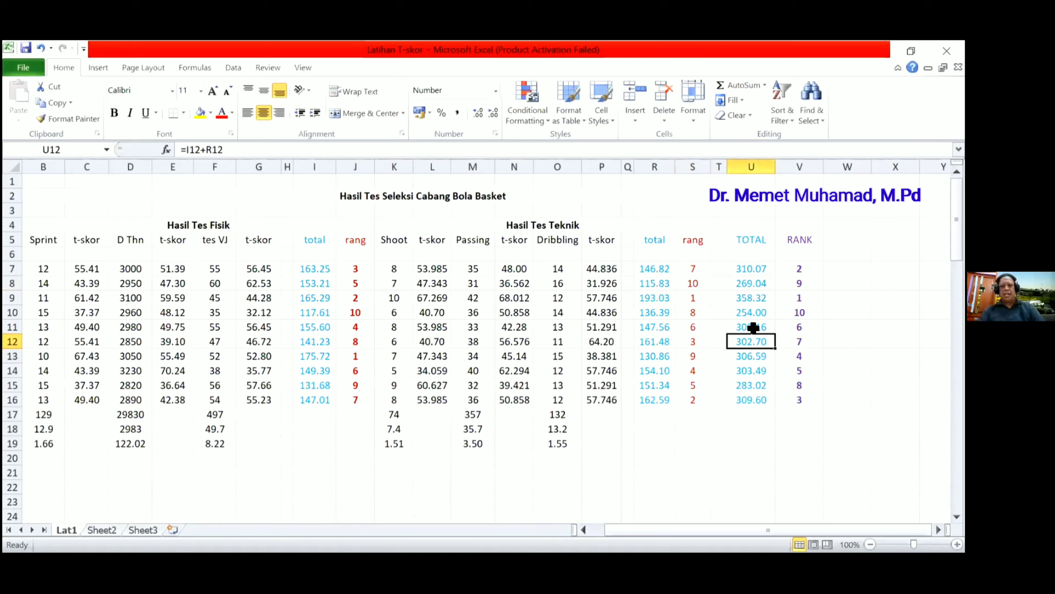
# Step: Compare athlete A's physical test total formula in I7 with the overall TOTAL formula in U7
pyautogui.press('Up')
pyautogui.press('Up')
pyautogui.press('Up')
pyautogui.press('Up')
pyautogui.press('Up')
pyautogui.press('Left')
pyautogui.press('Left')
pyautogui.press('Left')
pyautogui.press('Left')
pyautogui.press('Left')
pyautogui.press('Left')
pyautogui.press('Left')
pyautogui.press('Left')
pyautogui.press('Left')
pyautogui.press('Left')
pyautogui.press('Left')
pyautogui.press('Left')
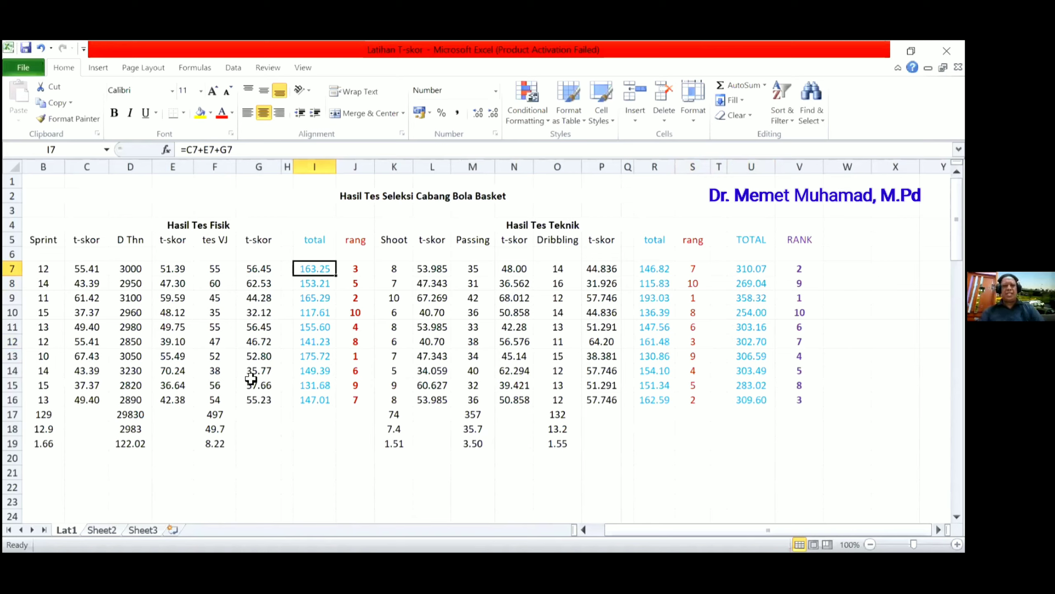
pyautogui.press('Right')
pyautogui.press('Right')
pyautogui.press('Right')
pyautogui.press('Right')
pyautogui.press('Right')
pyautogui.press('Right')
pyautogui.press('Right')
pyautogui.press('Right')
pyautogui.press('Right')
pyautogui.press('Right')
pyautogui.press('Right')
pyautogui.press('Right')
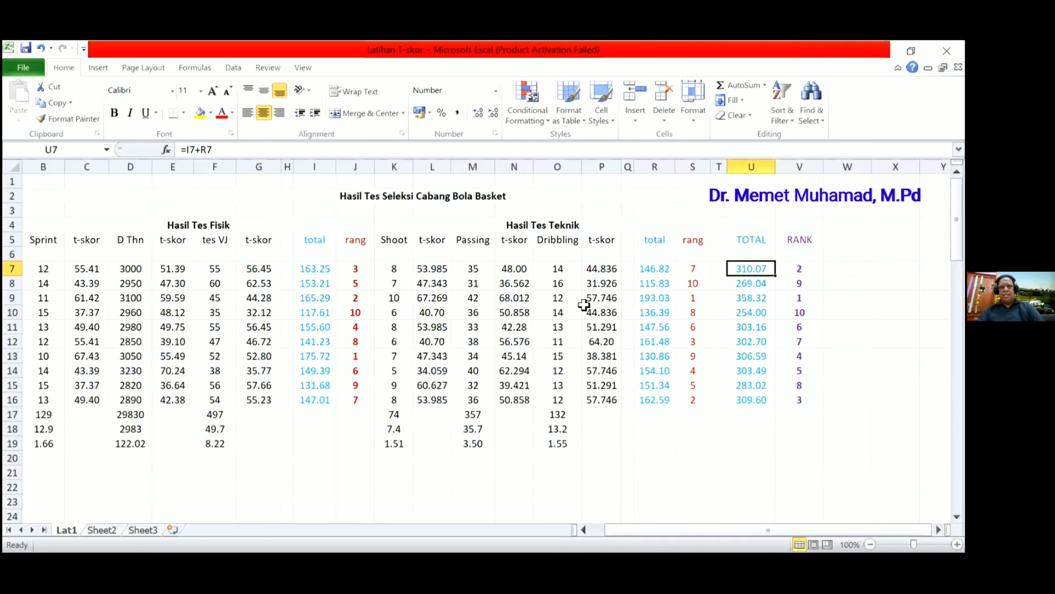
# Step: Review the final overall ranks of athletes C, A and D in V9, V7 and V10
pyautogui.hscroll(2, 625, 279)
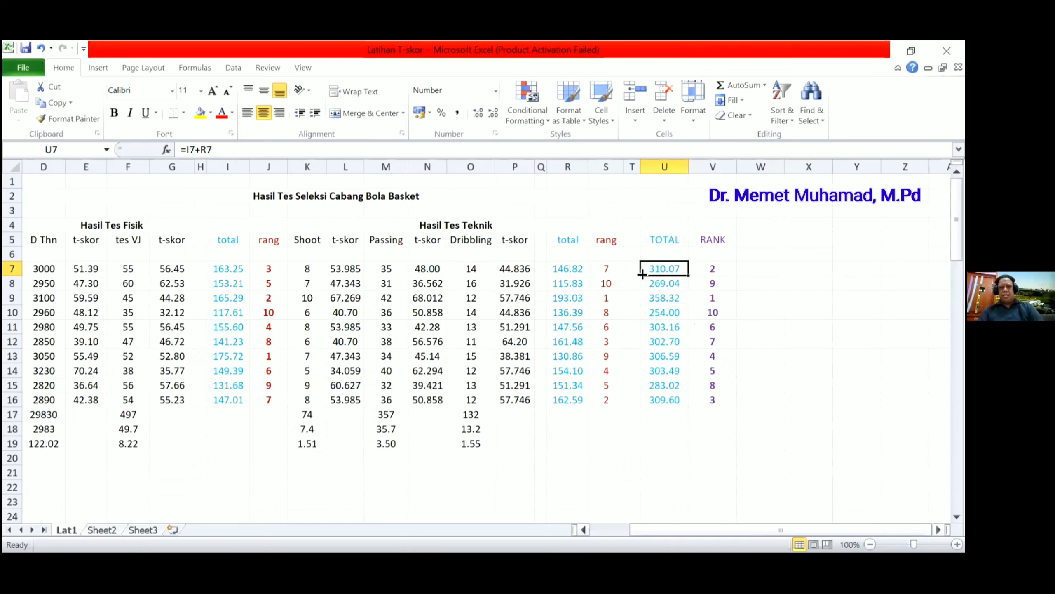
pyautogui.click(721, 303)
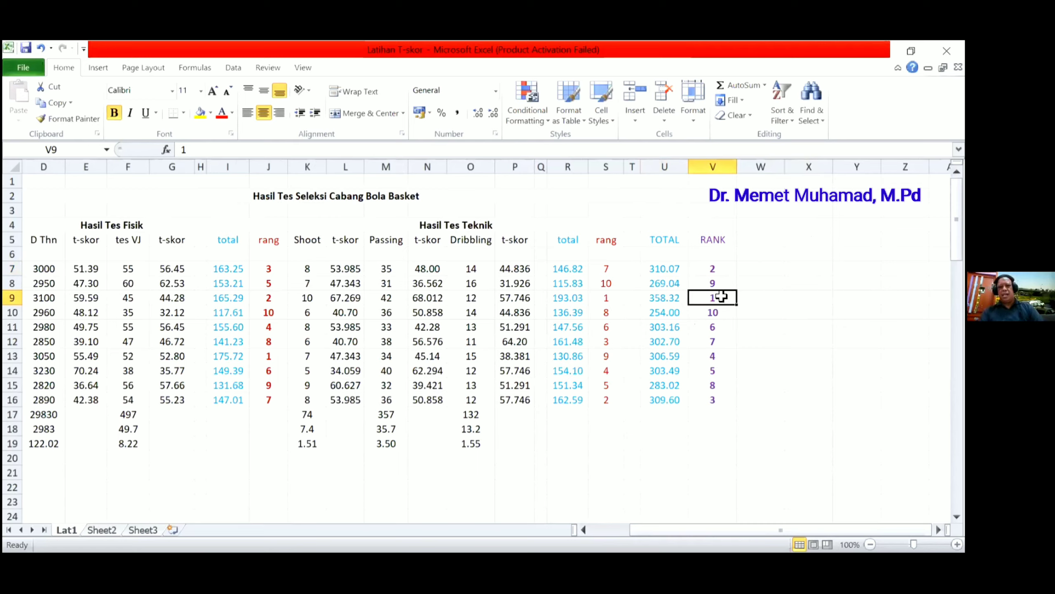
pyautogui.press('Up')
pyautogui.press('Up')
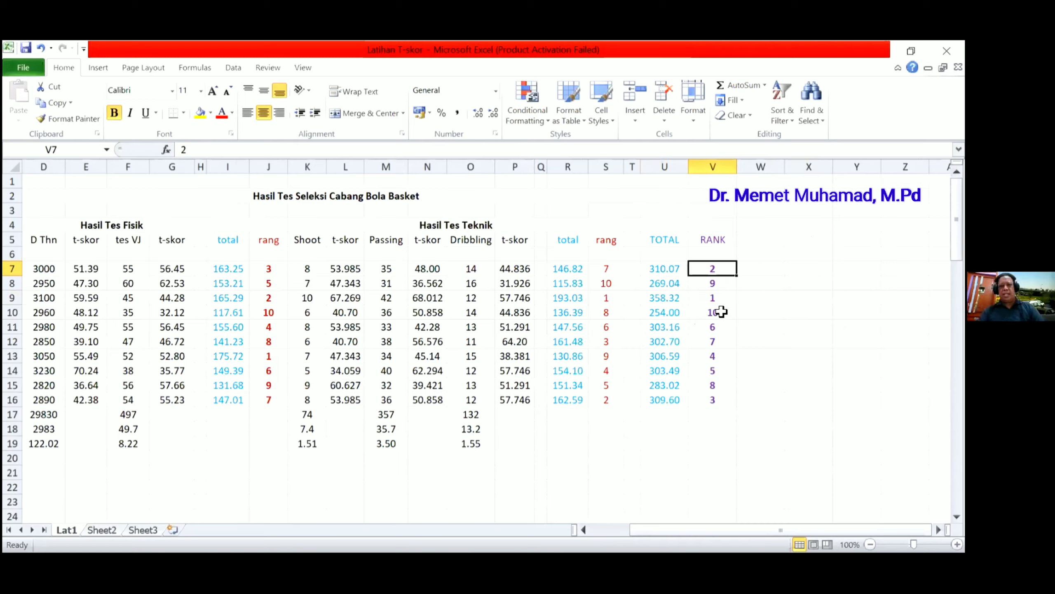
pyautogui.click(721, 312)
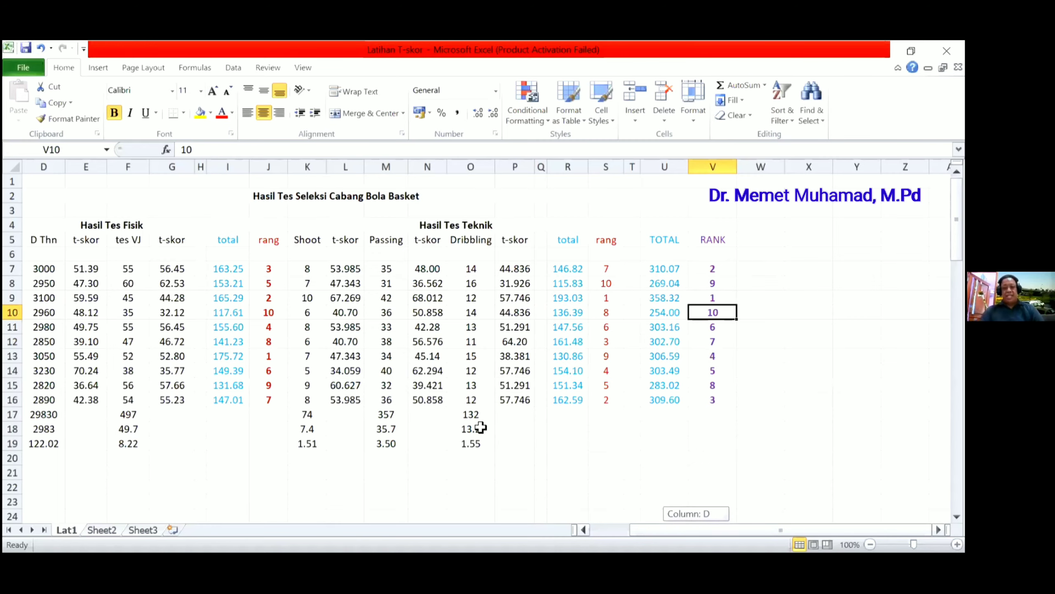
pyautogui.hscroll(-3, 478, 413)
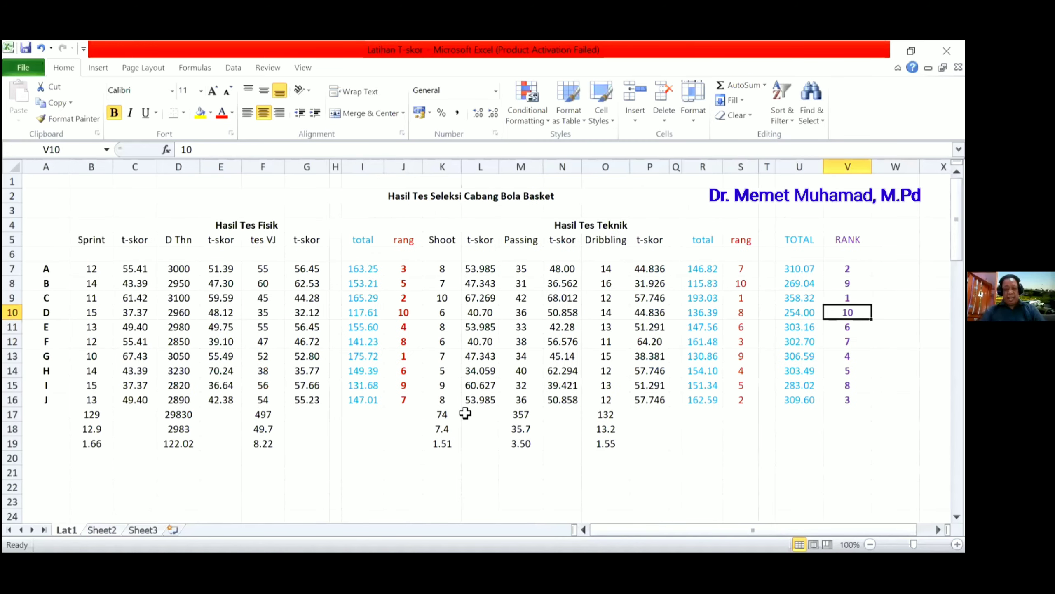